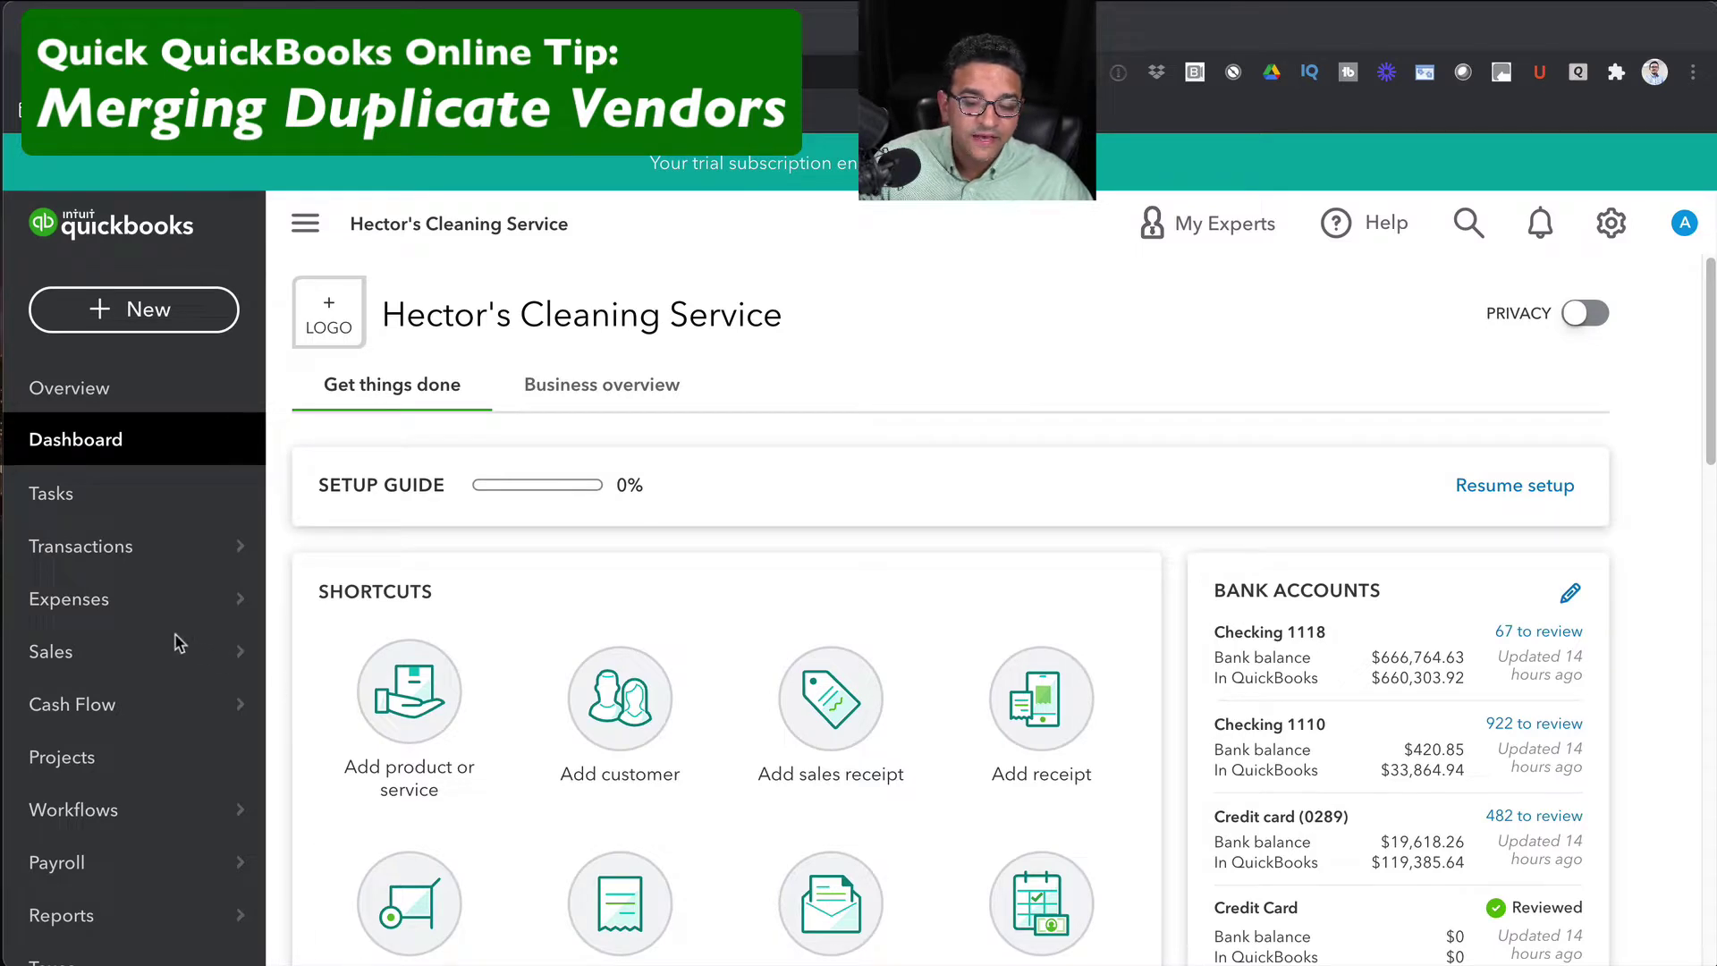
Step: Open the Vendors list under Expenses and scroll to the 7-11 and 7-eleven entries
mouse_move(71, 604)
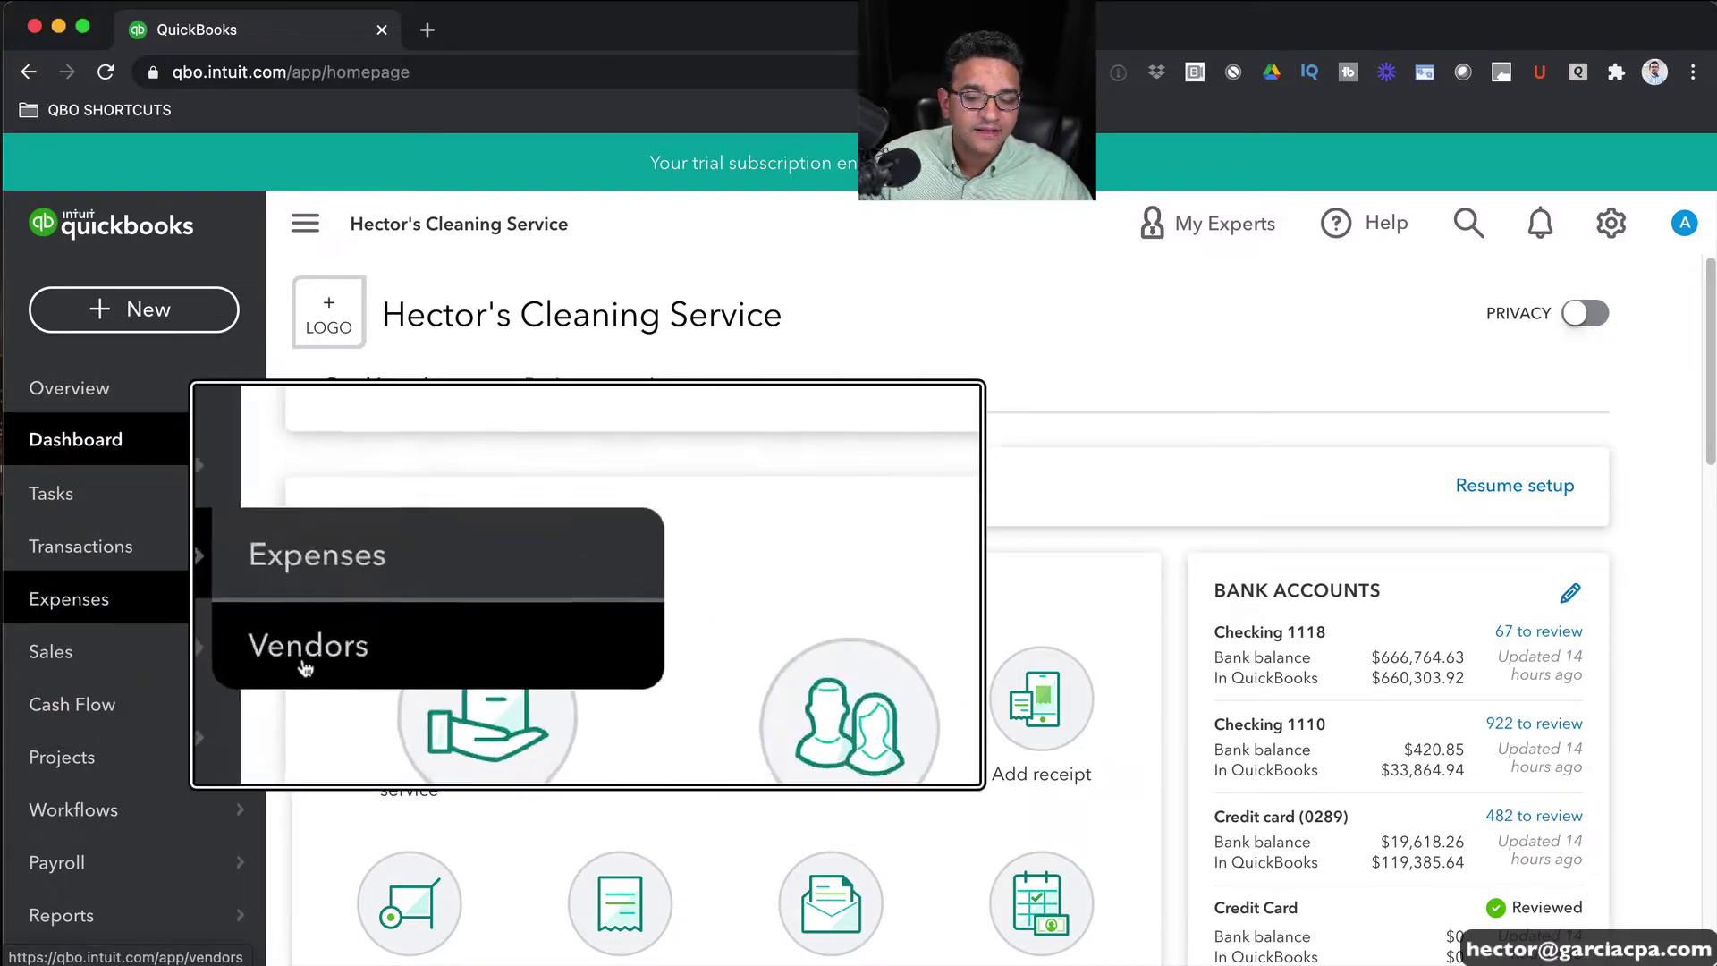
click(305, 652)
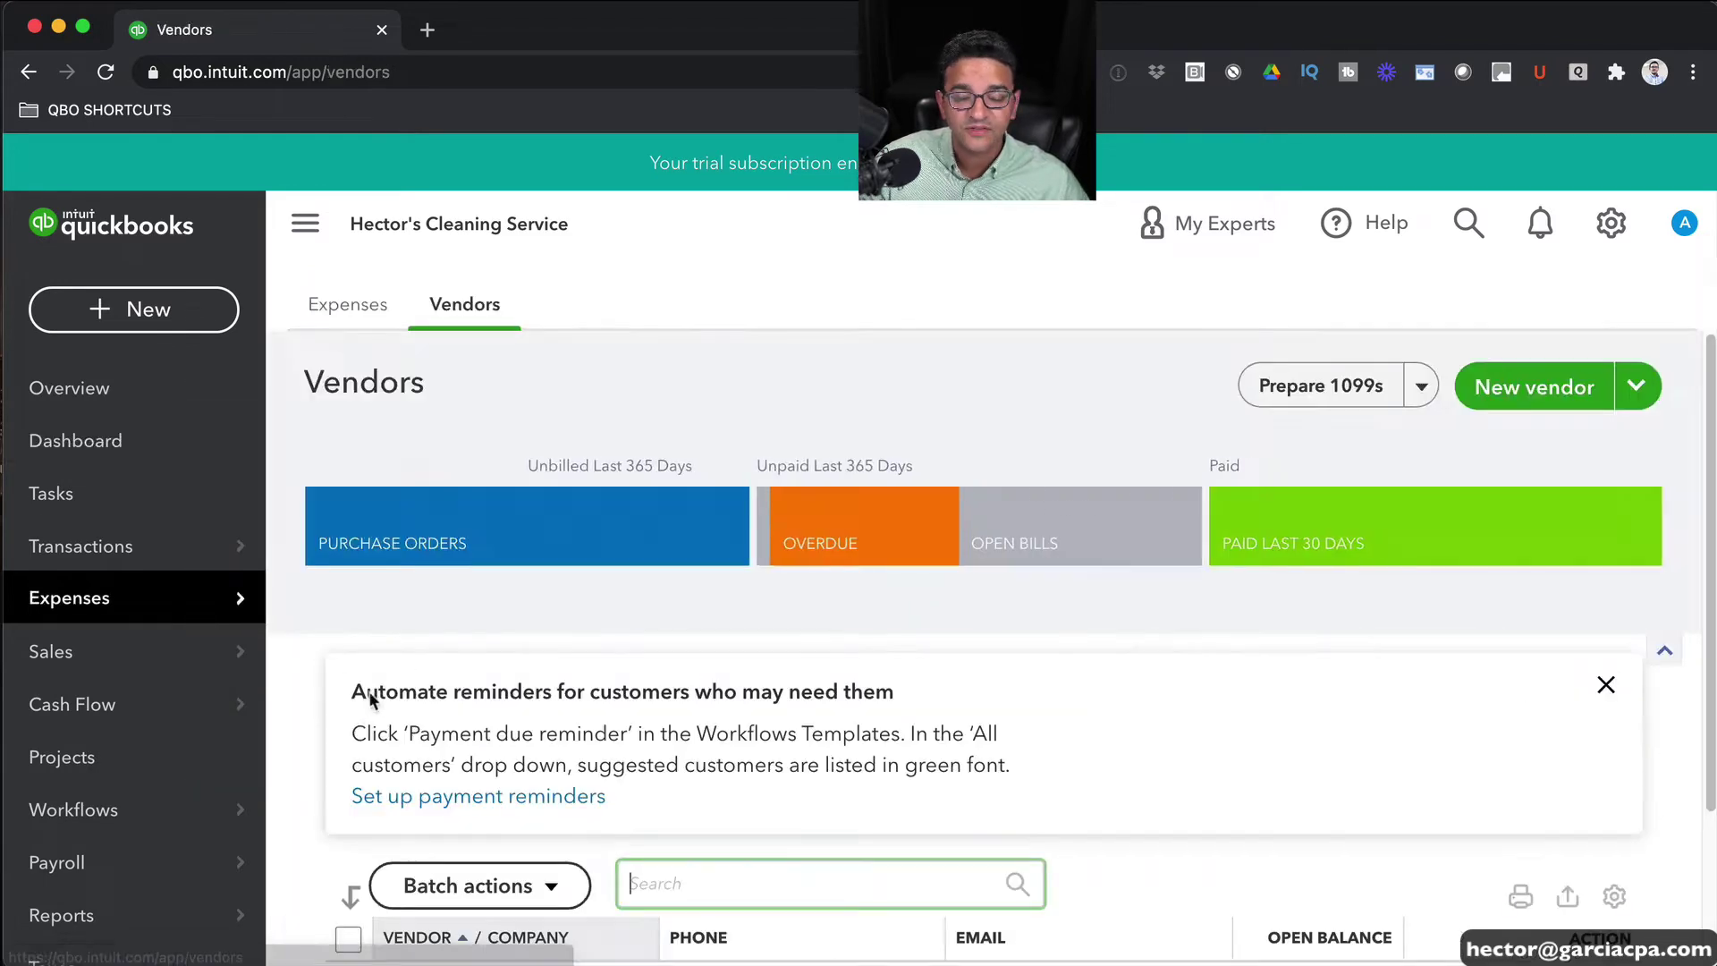
scroll(801, 617, down, 3)
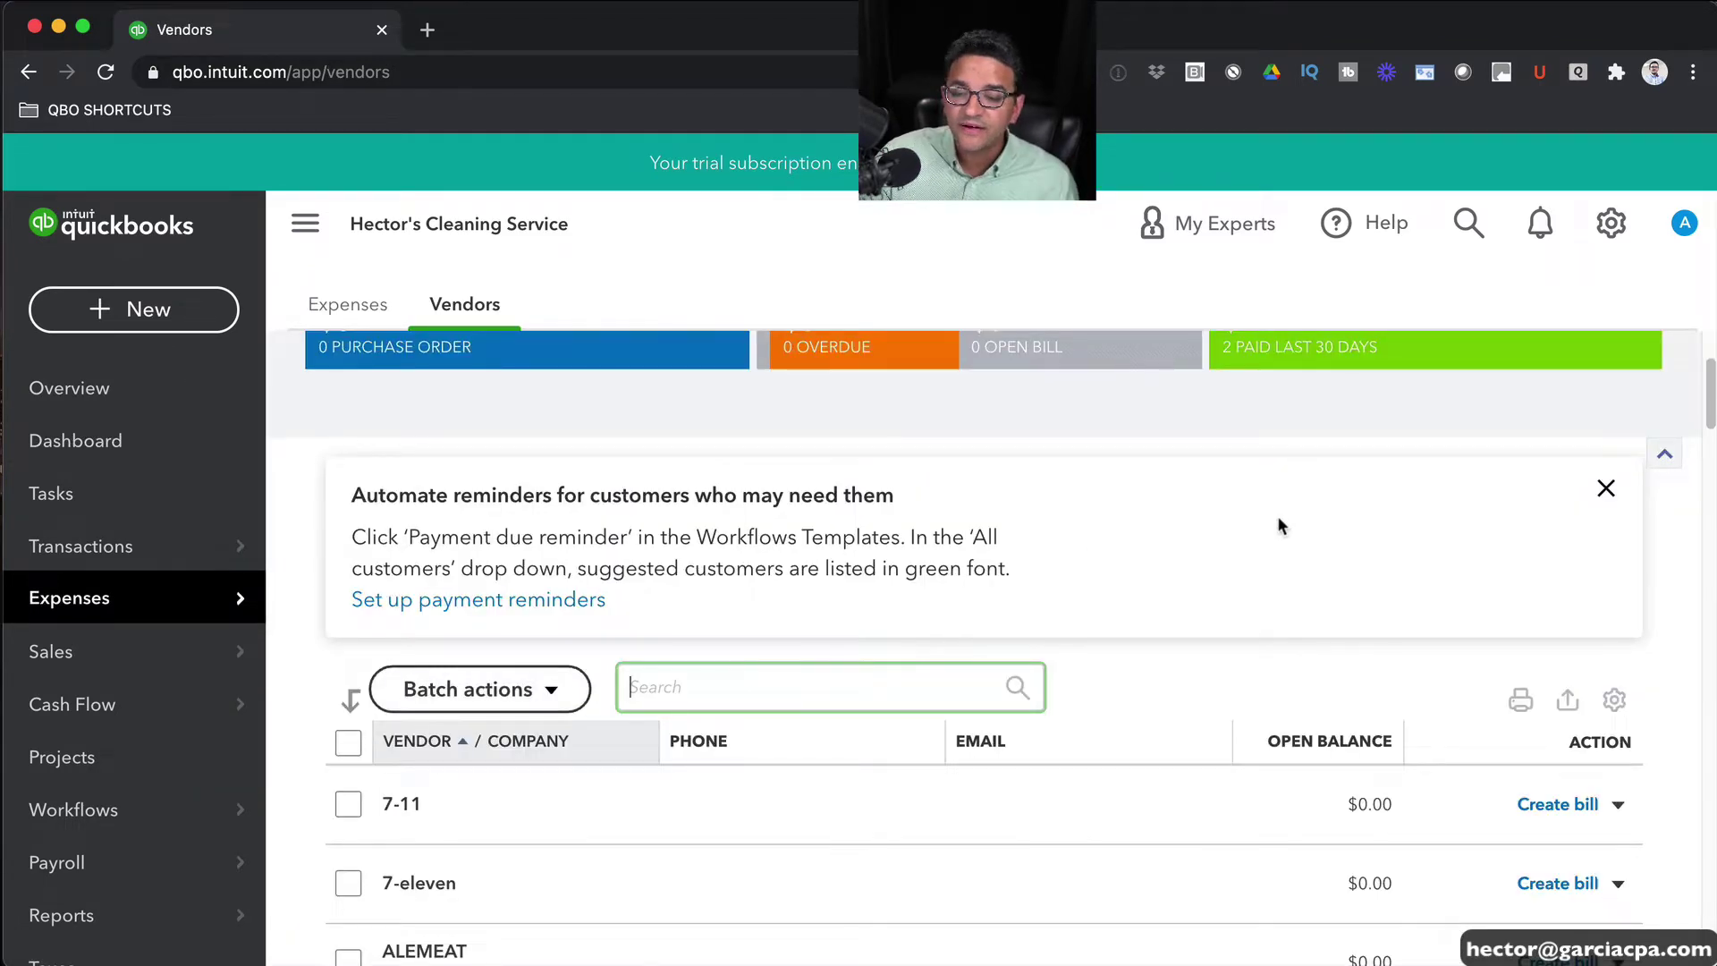
scroll(1278, 519, down, 3)
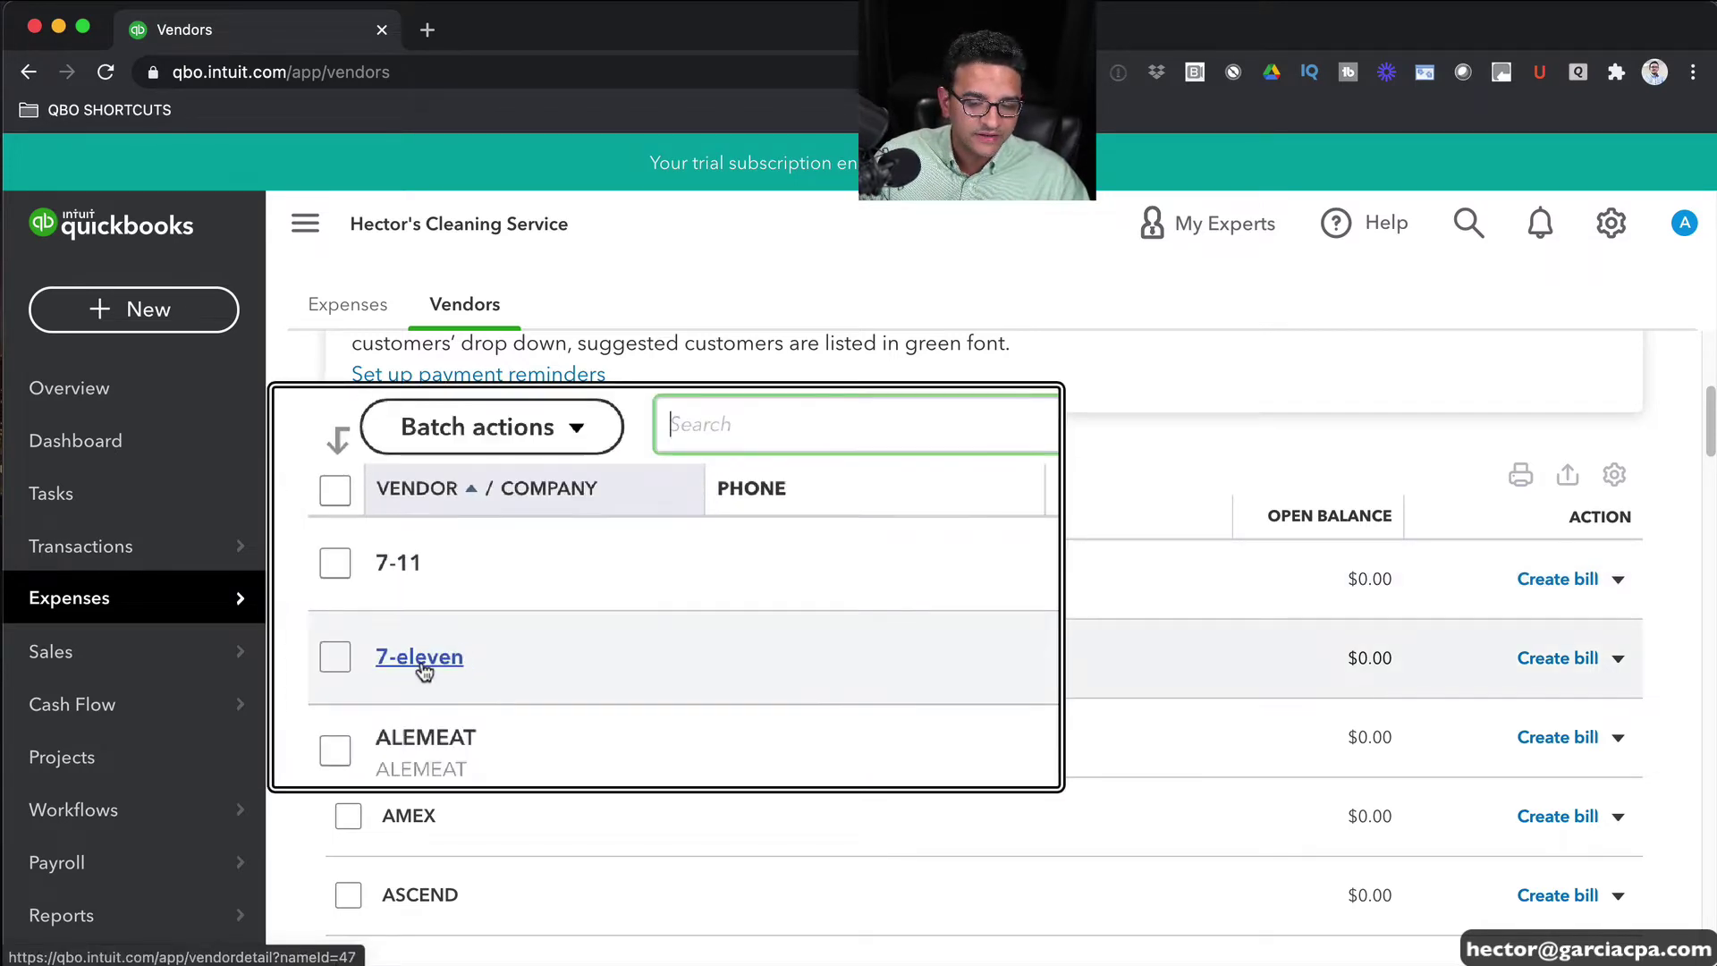
Step: Open the 7-eleven vendor and review its 11 expense transactions totalling $309.19
click(422, 663)
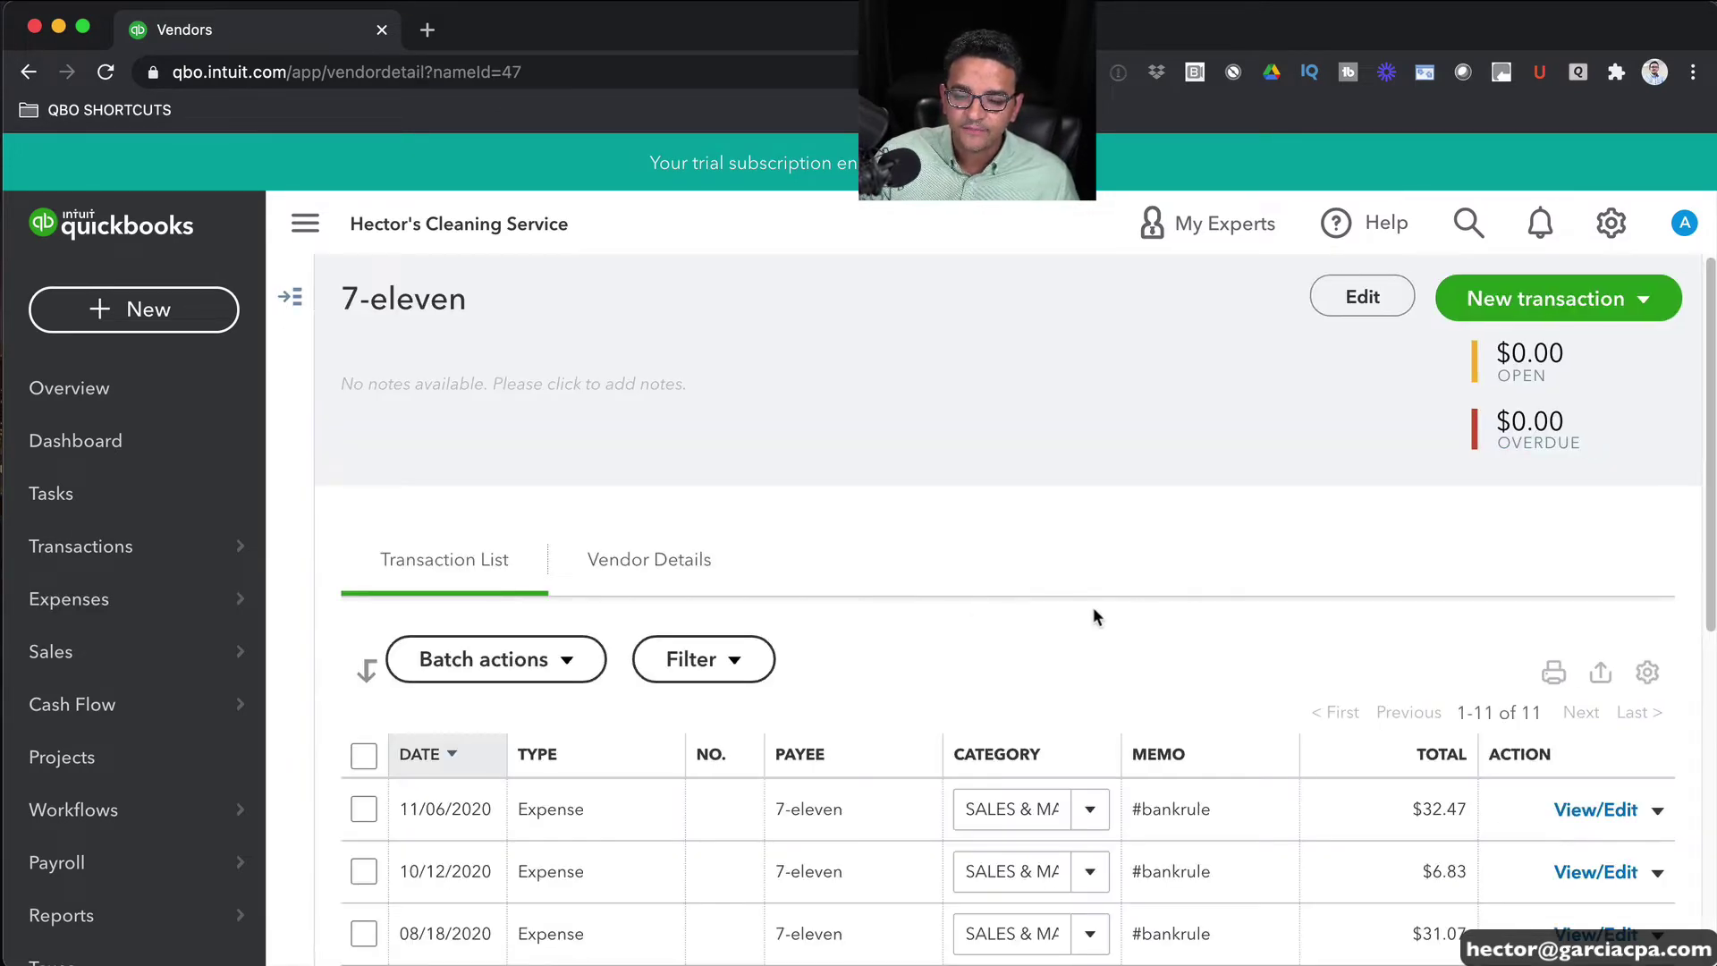
scroll(1093, 614, down, 6)
scroll(1141, 610, down, 2)
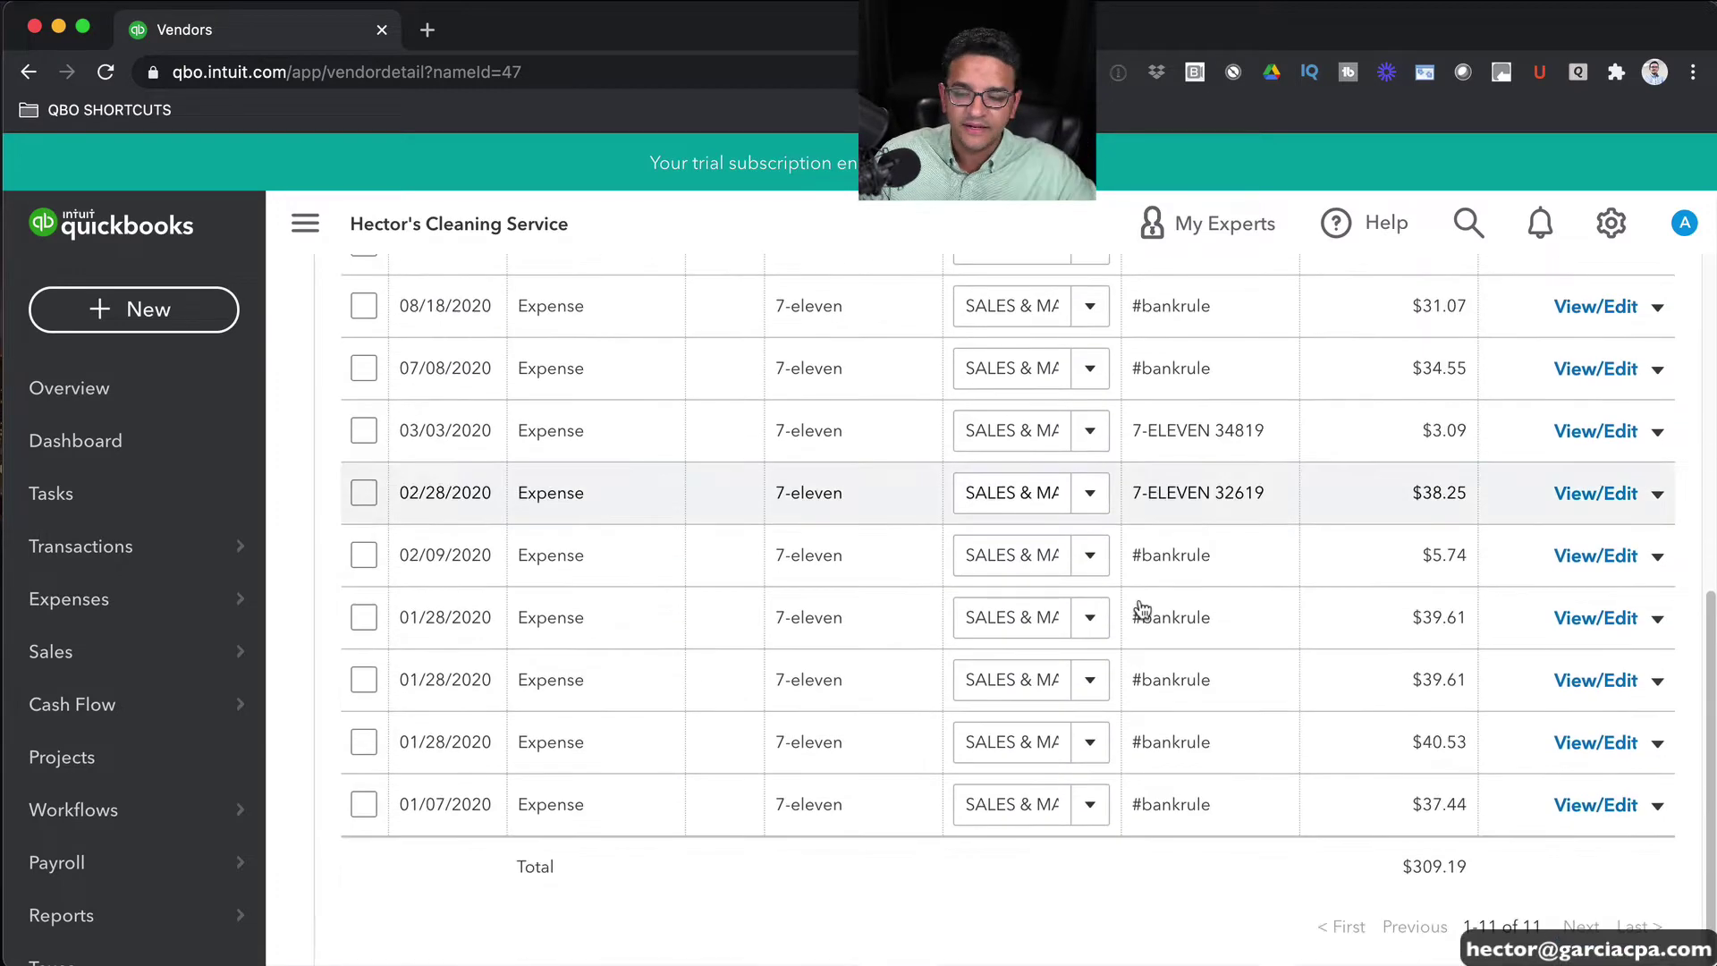
scroll(1141, 610, up, 4)
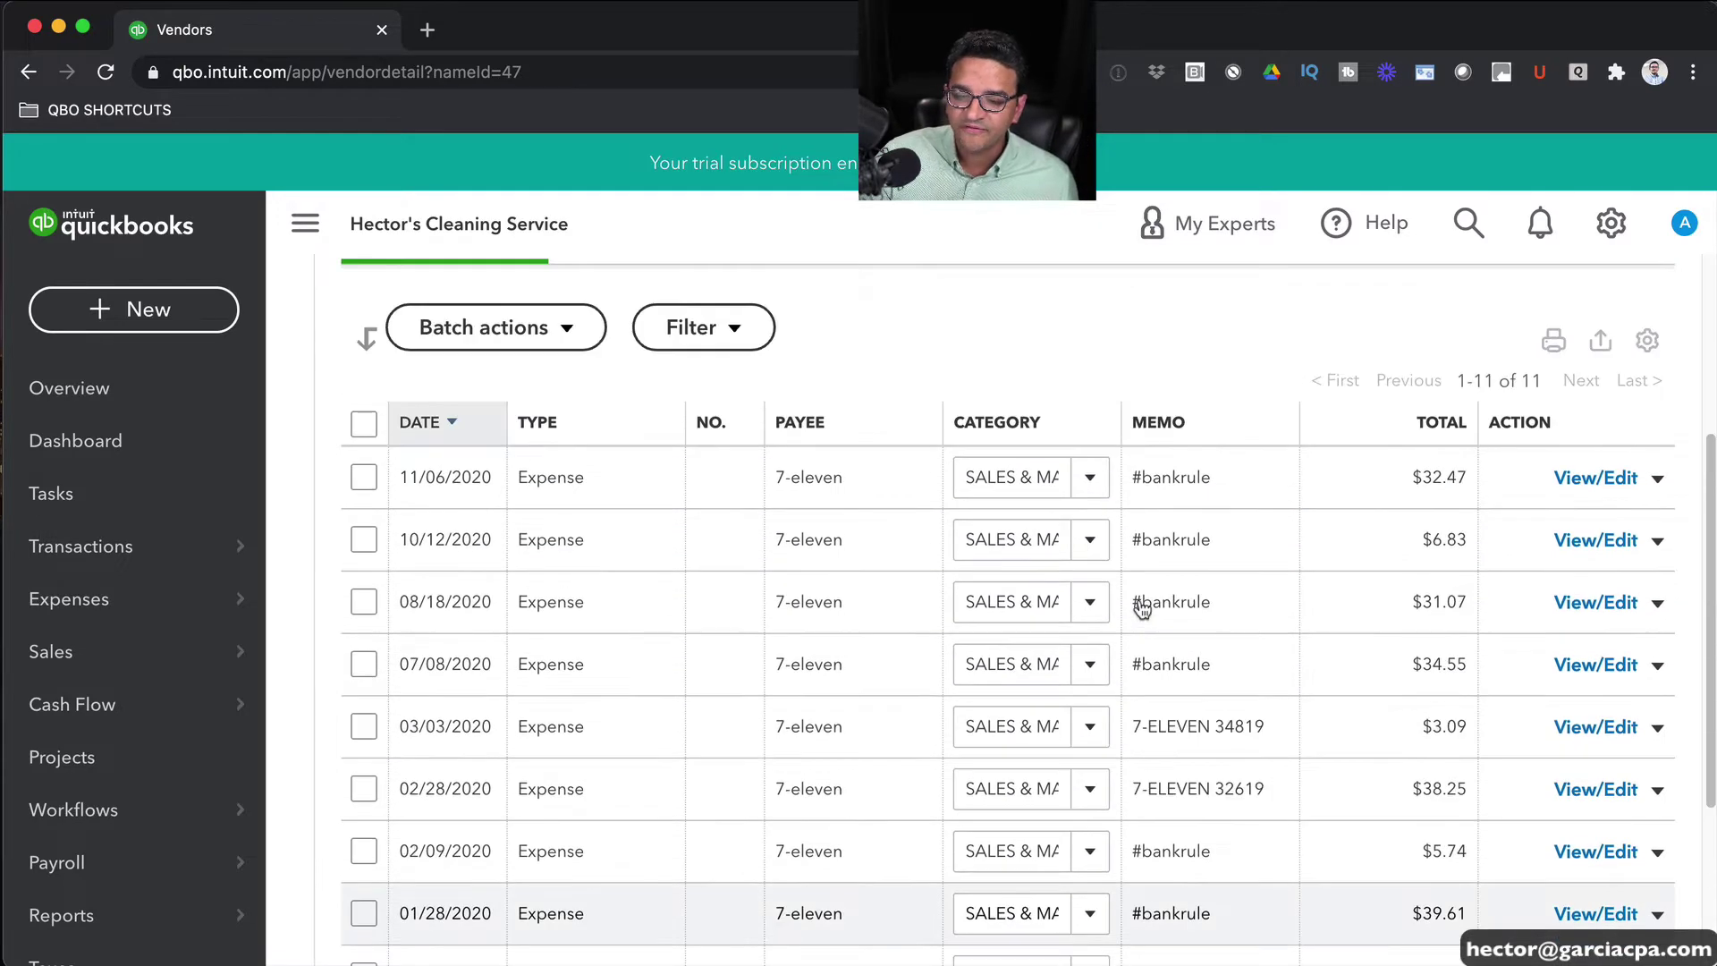
scroll(916, 475, up, 4)
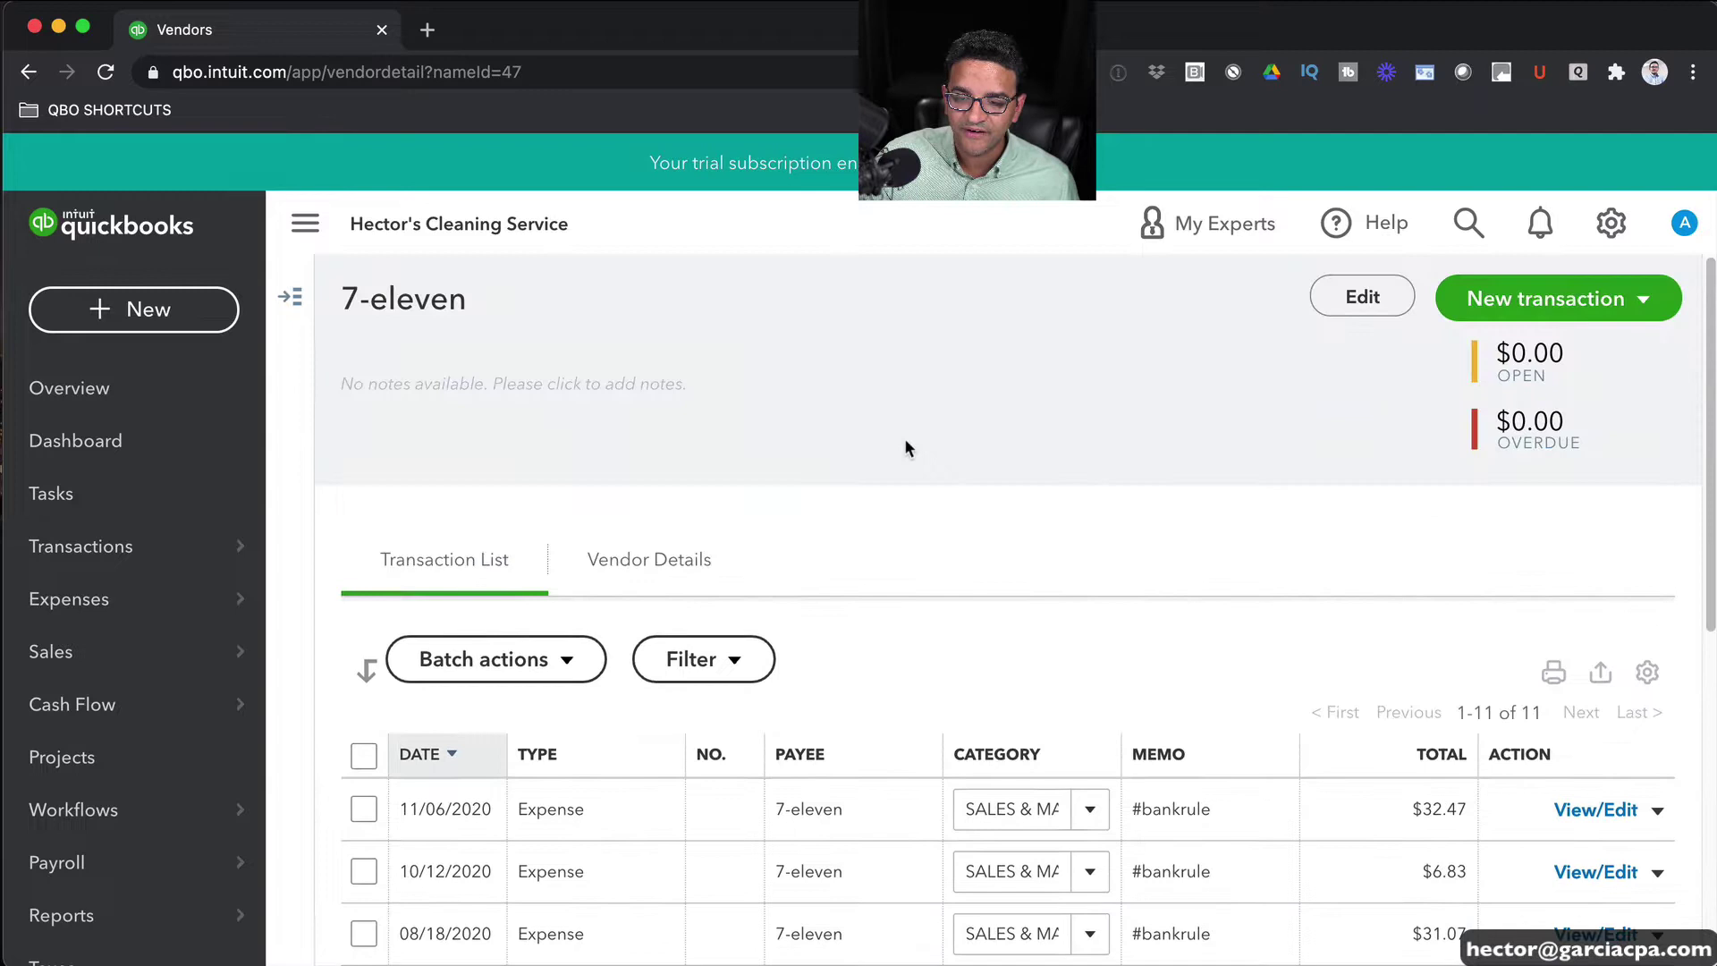
Step: Show the vendor list alongside and look at 7-11's four expenses
click(294, 298)
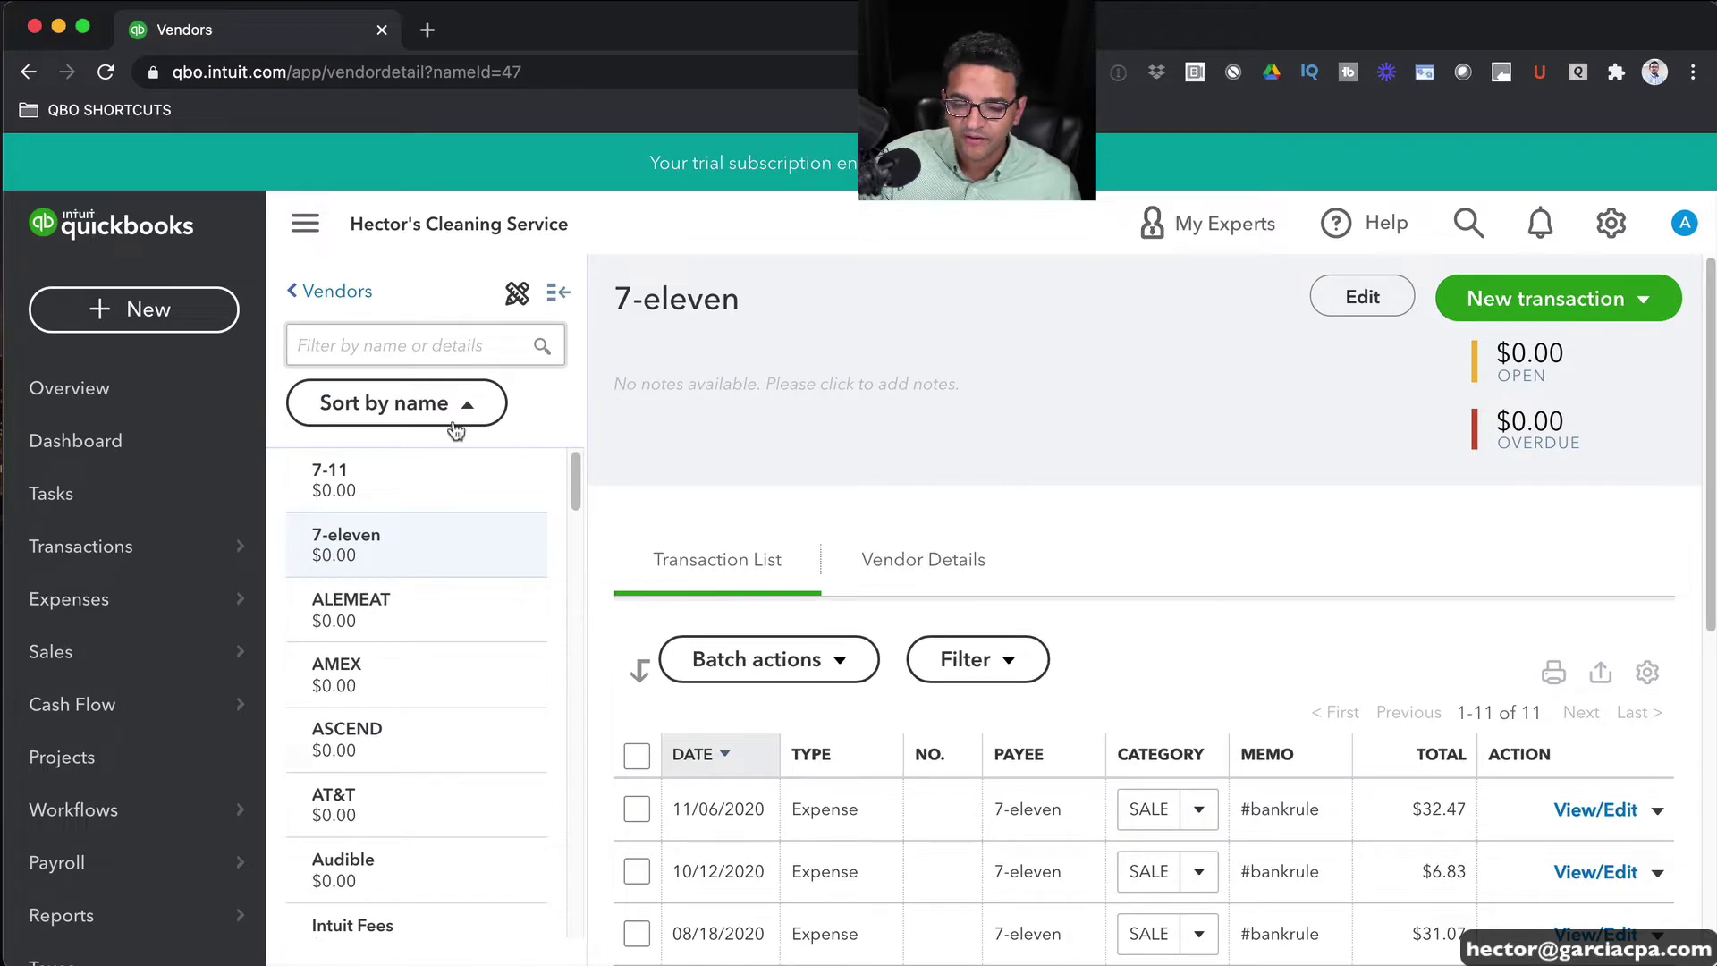
click(360, 490)
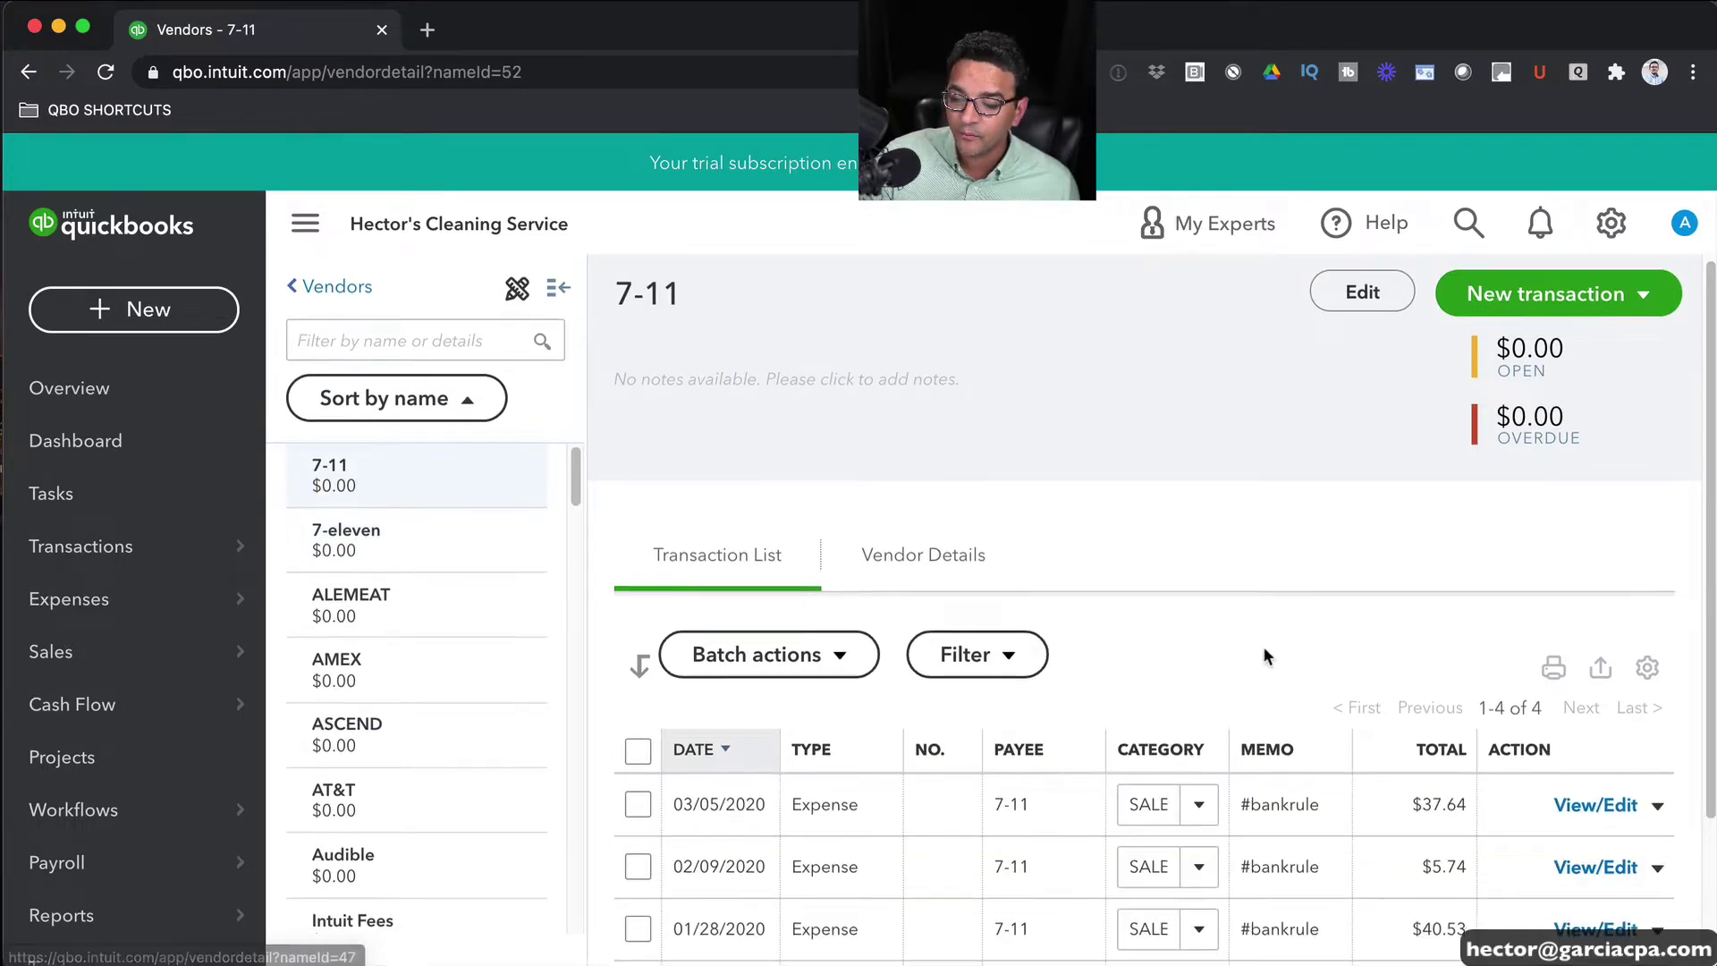
scroll(1265, 648, down, 3)
Step: Return to the 7-eleven vendor page and its 11 transactions
click(340, 352)
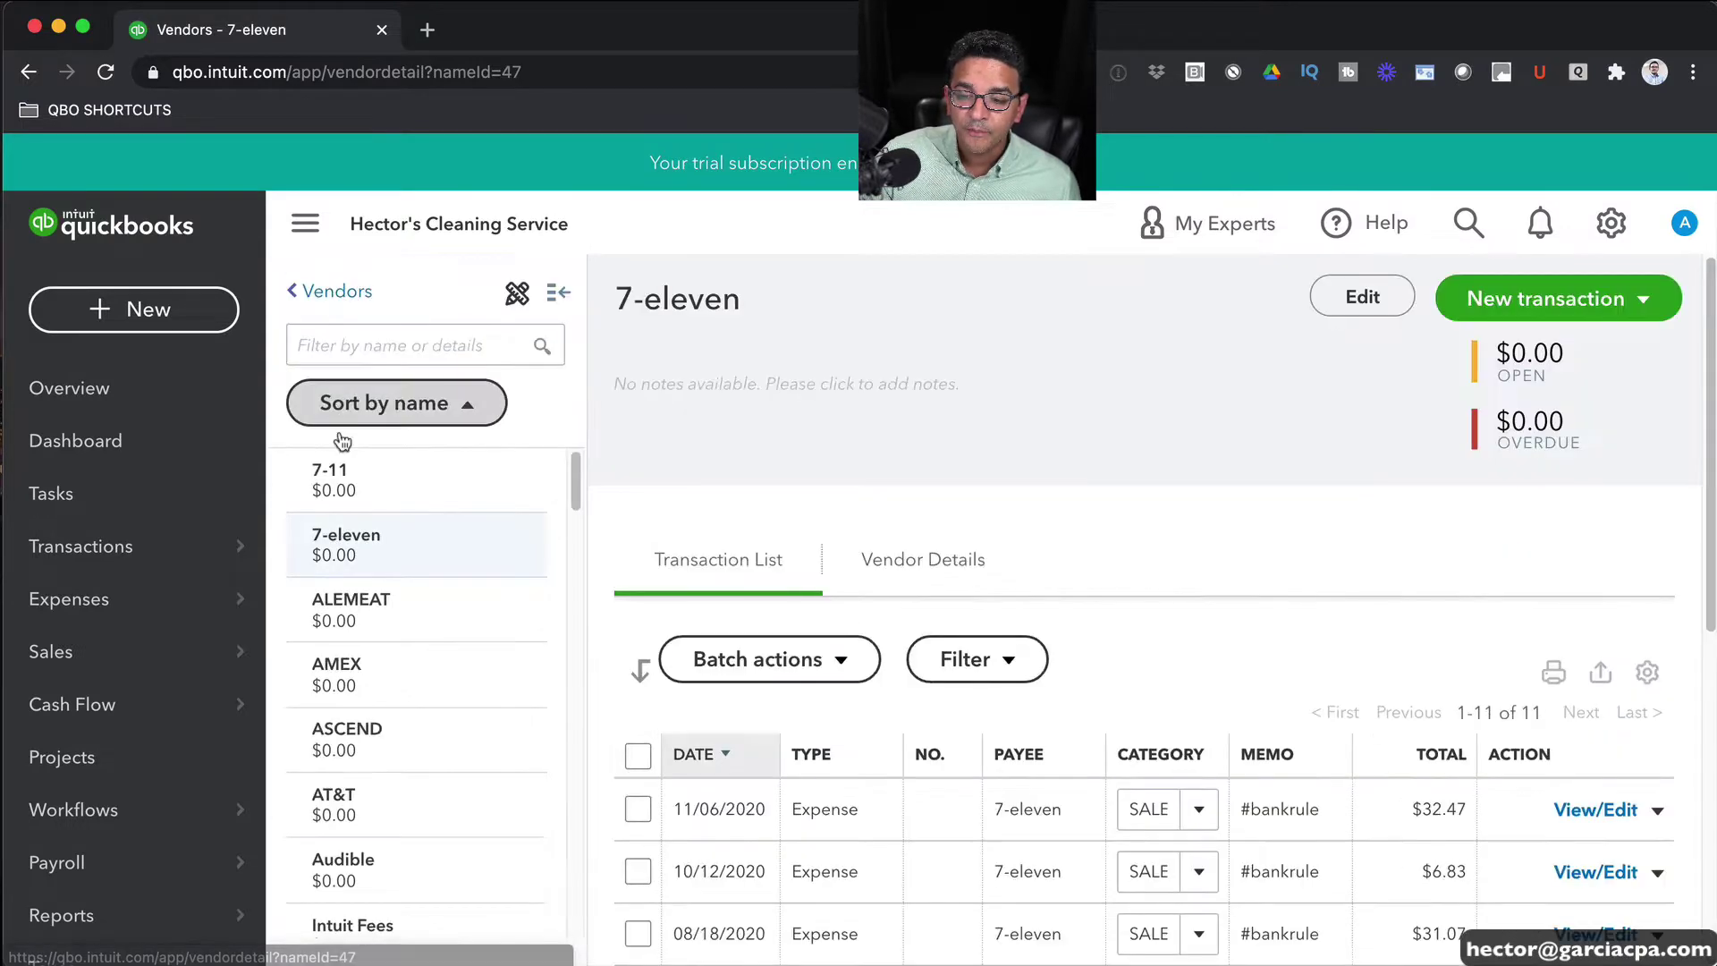
scroll(1276, 649, down, 3)
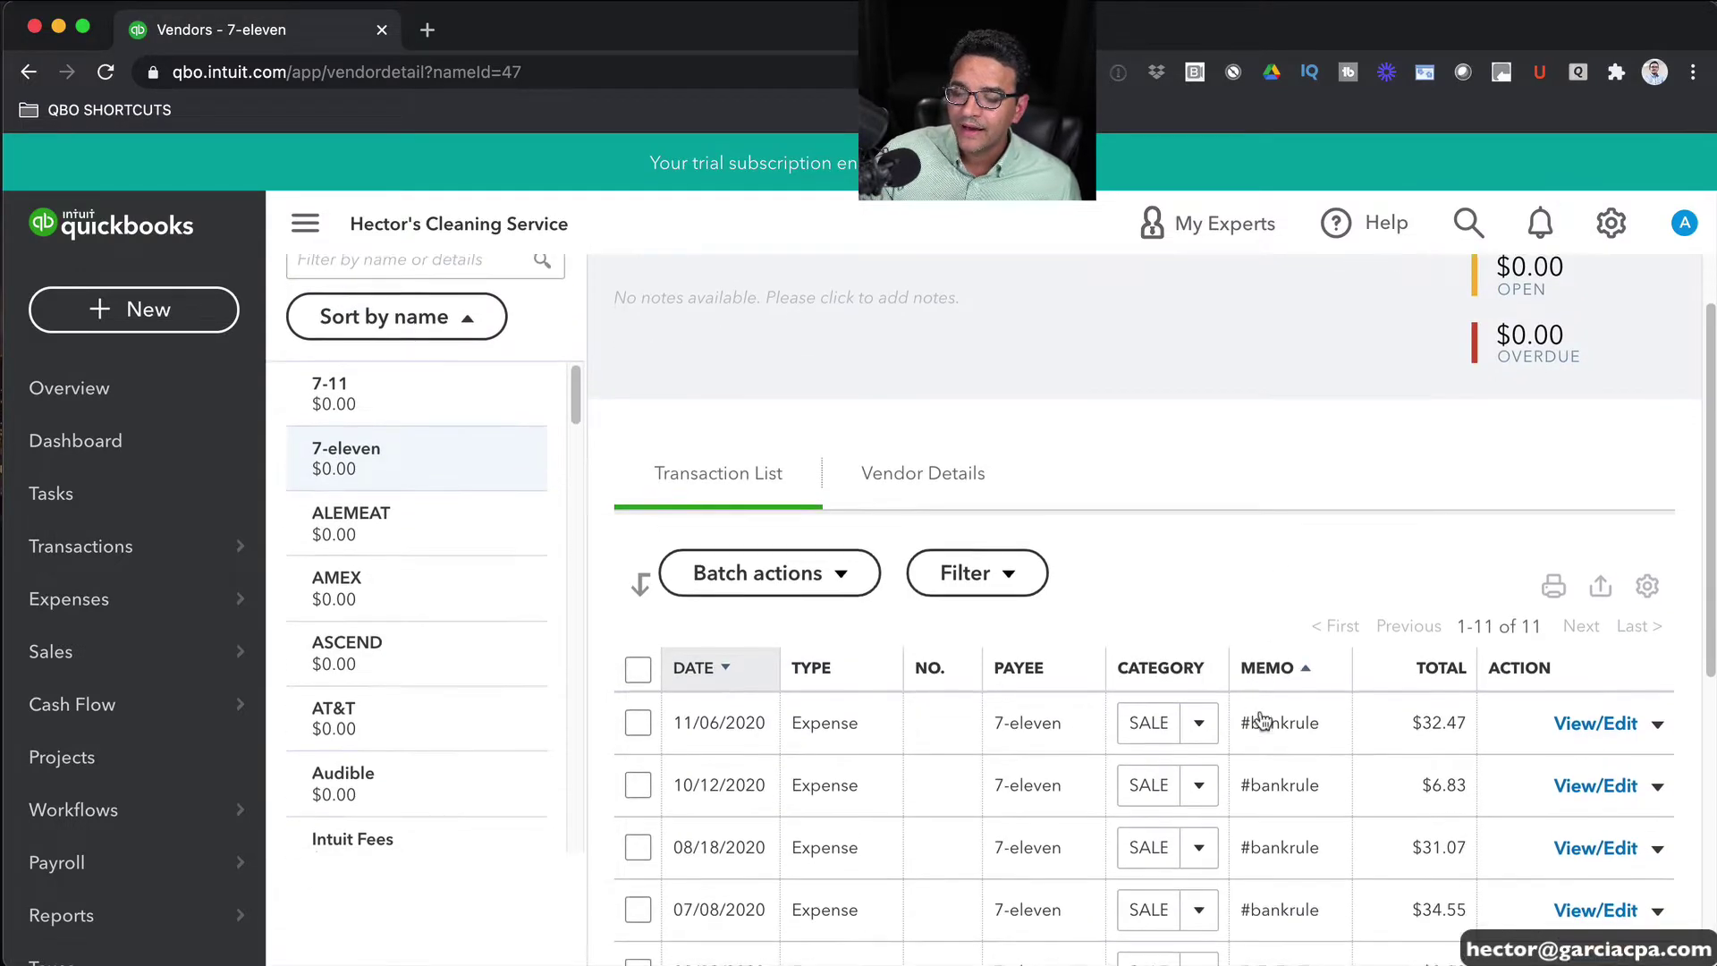
scroll(1243, 626, up, 3)
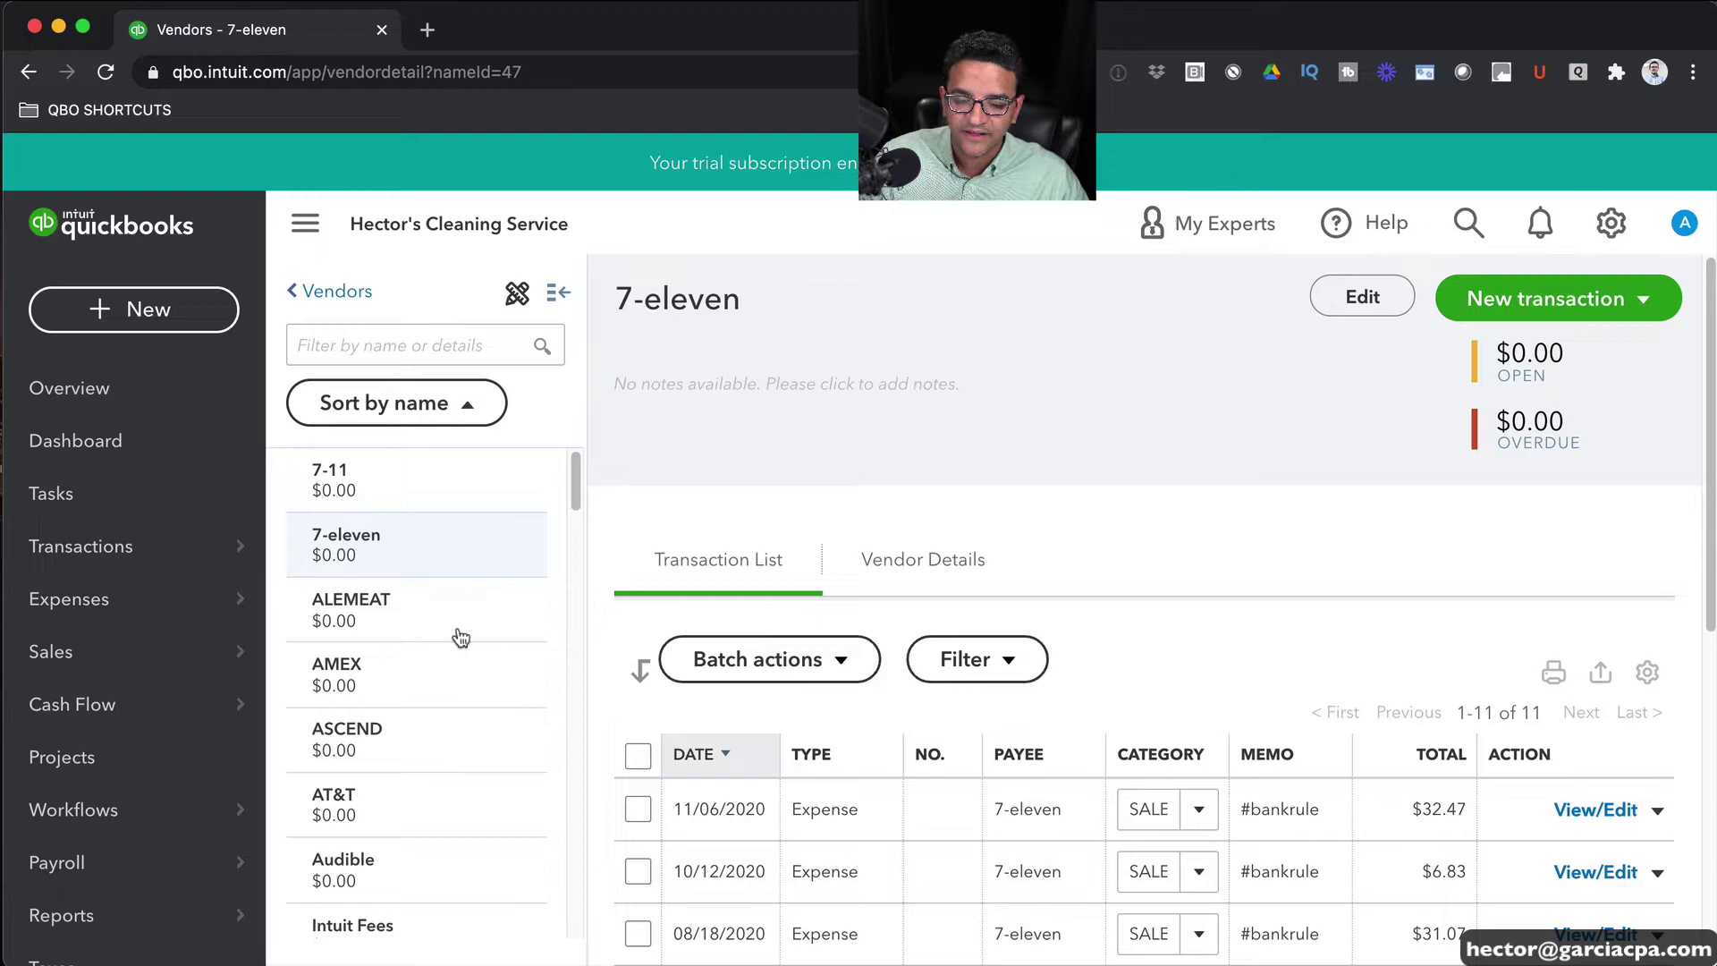
mouse_move(60, 923)
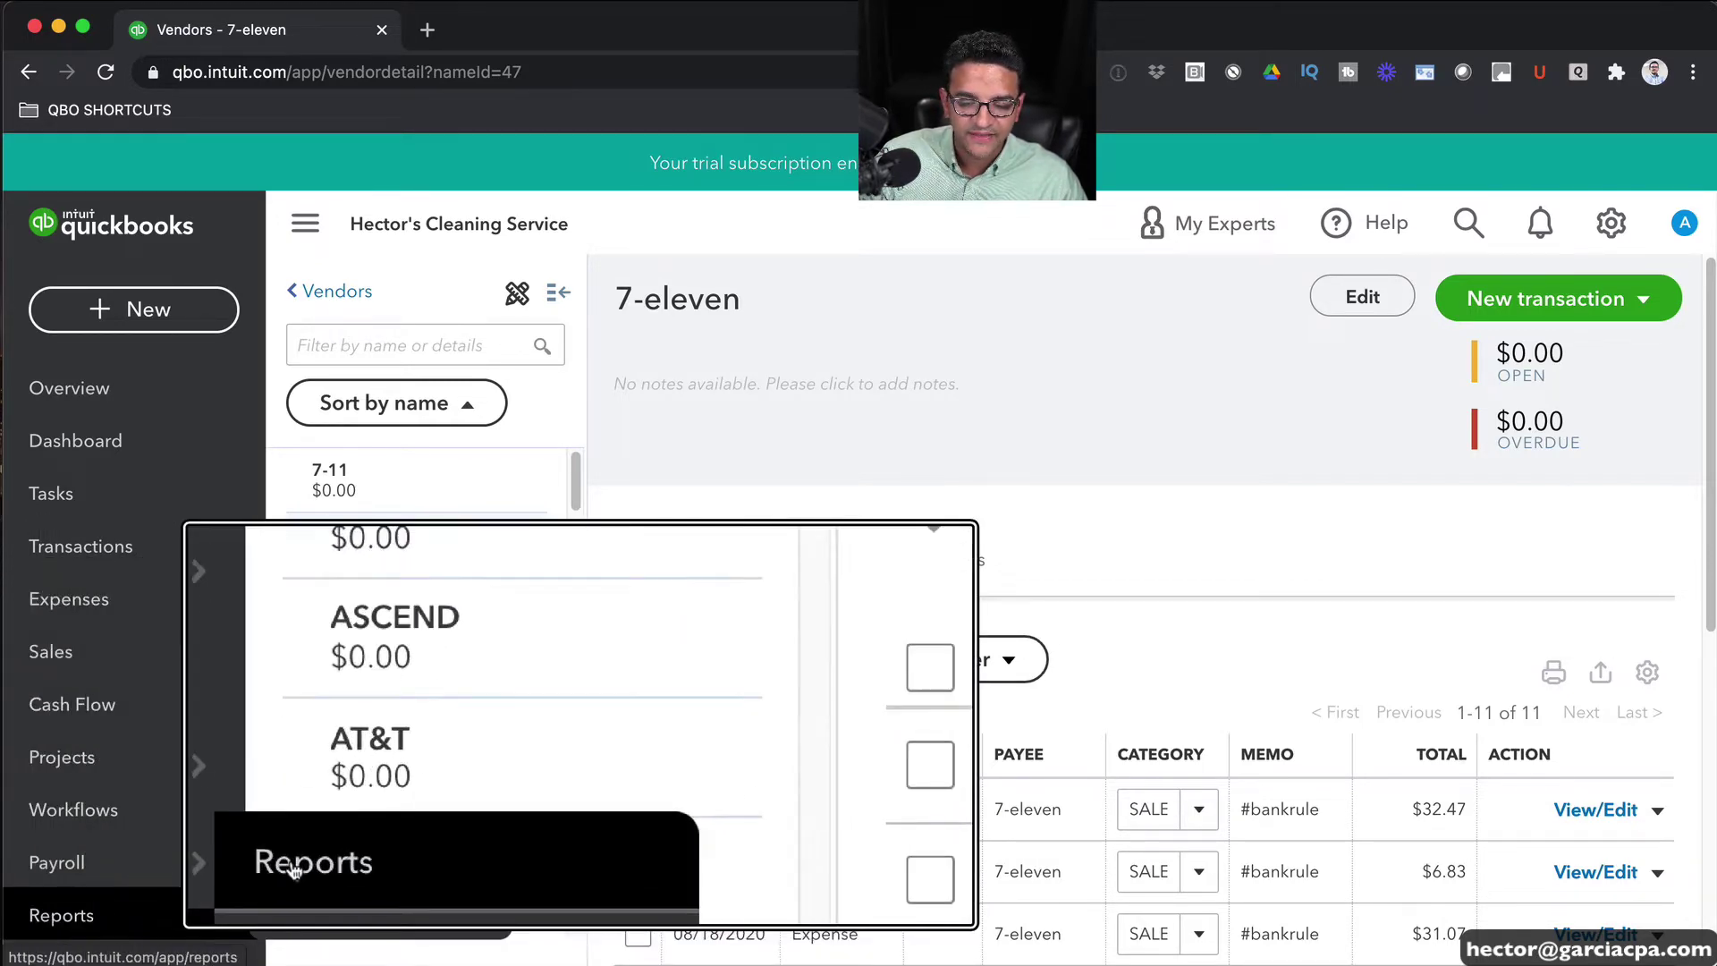
Step: Search Reports for 'expe' and open the Expenses by Vendor Summary report
click(295, 863)
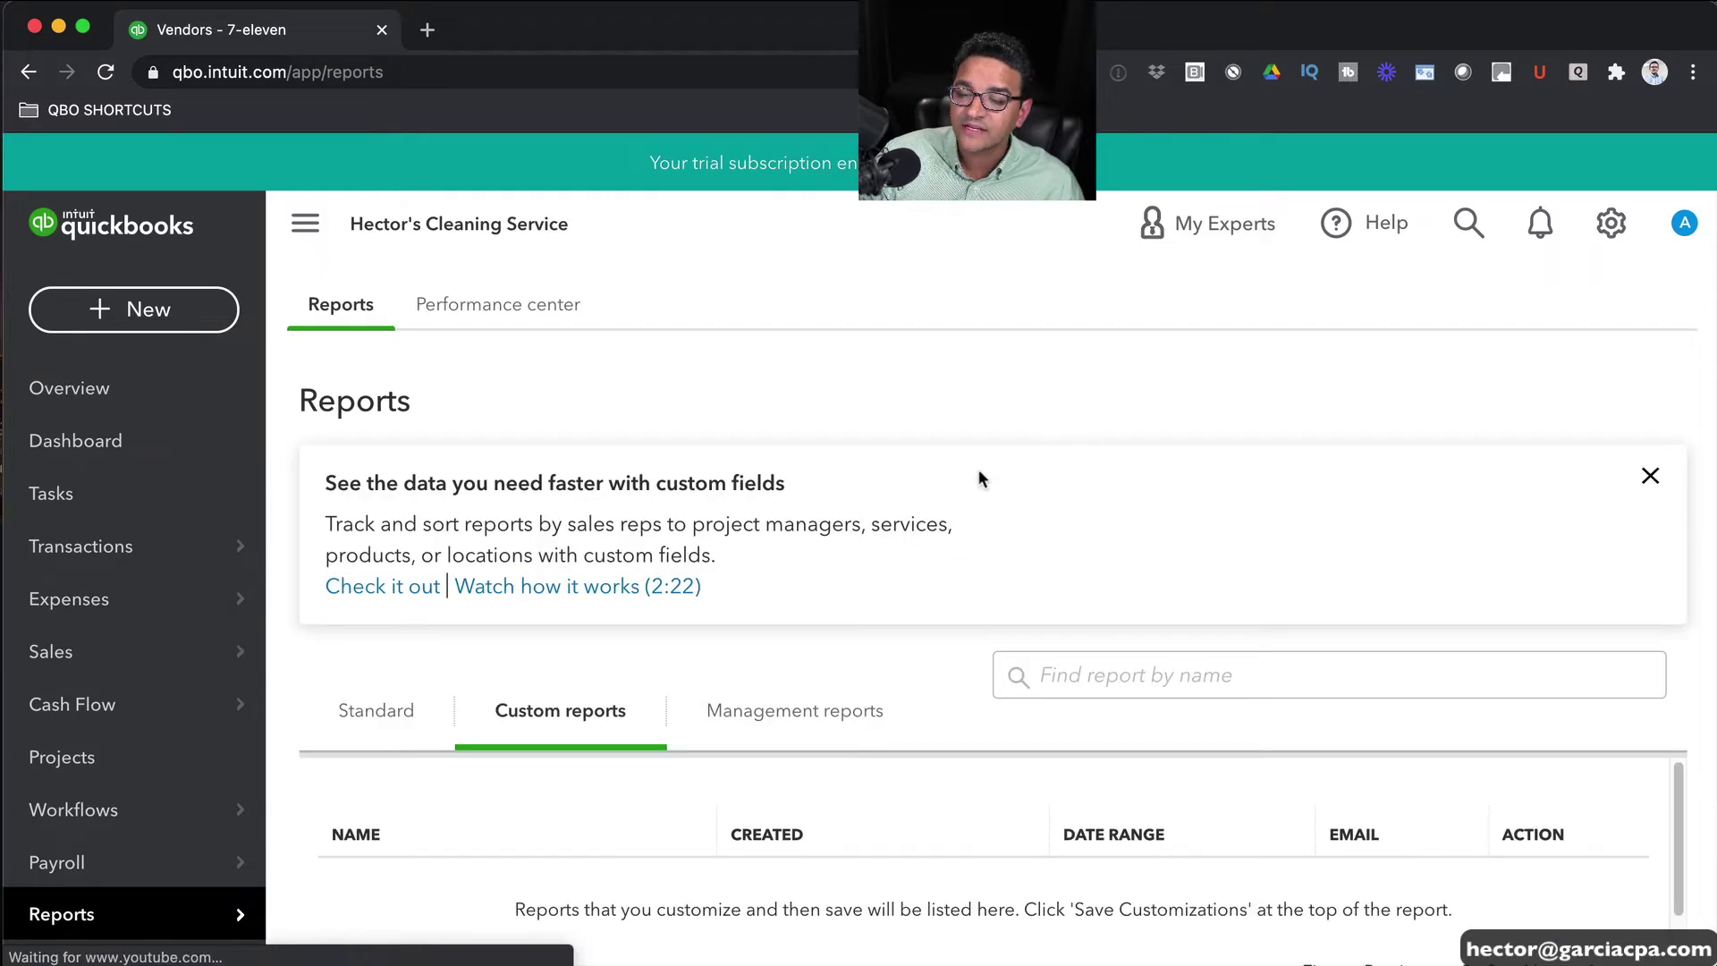
click(1031, 672)
text(expe)
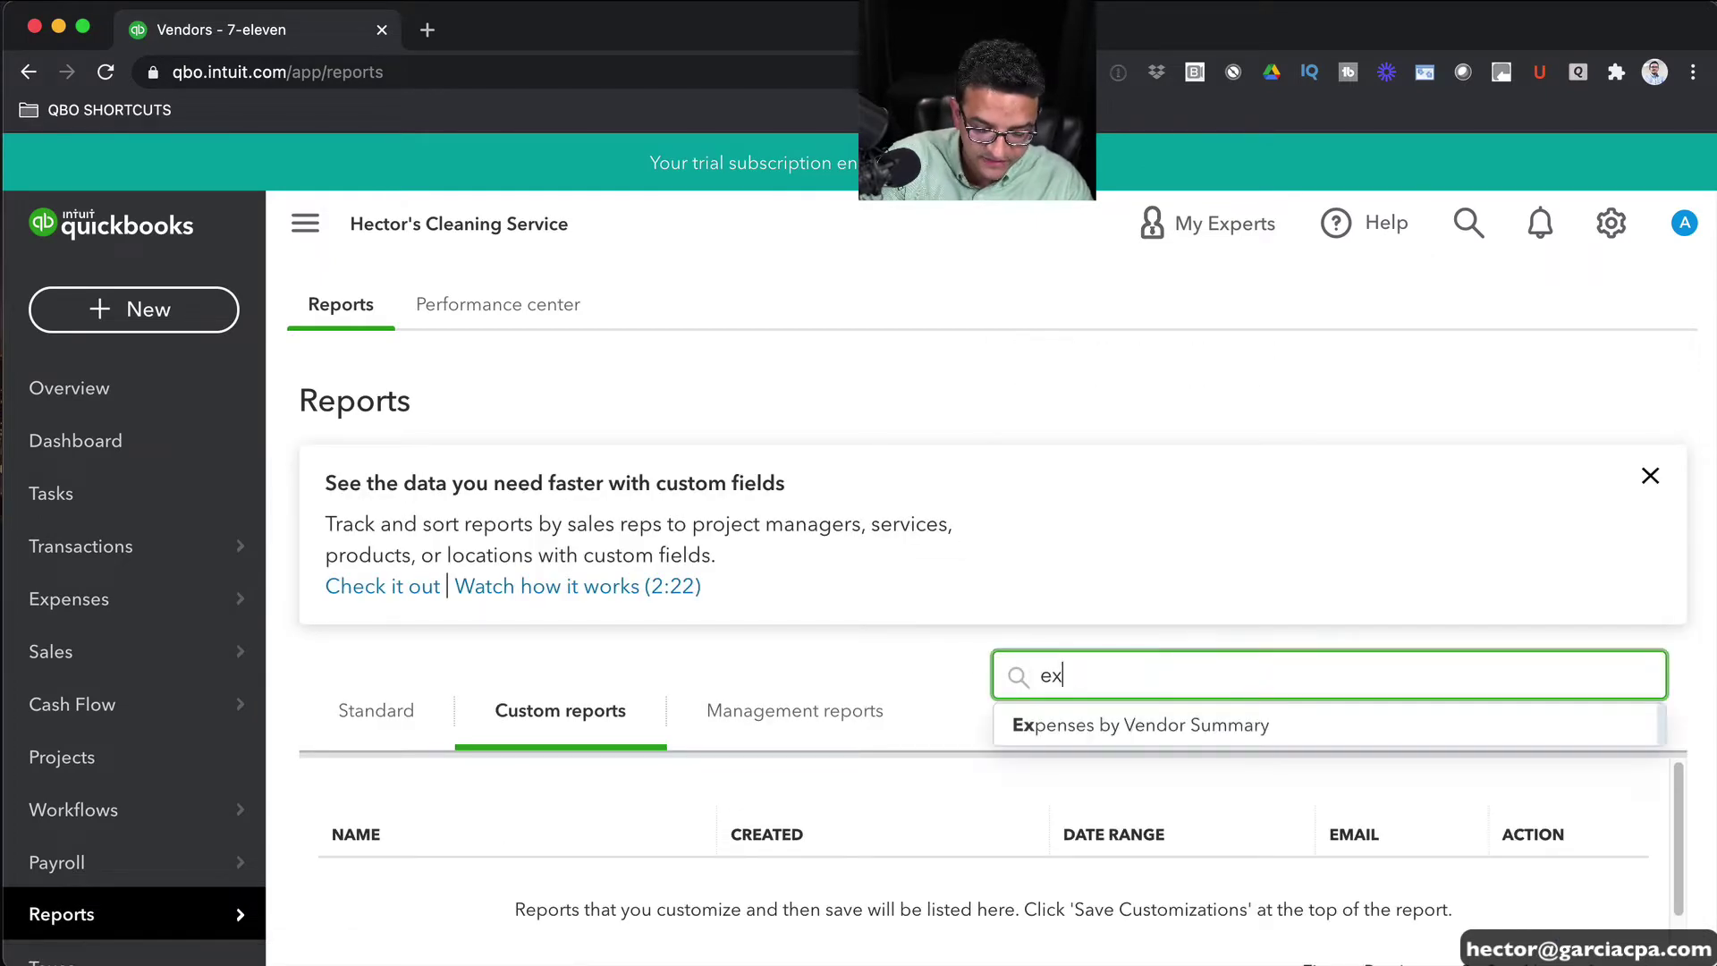
click(1109, 726)
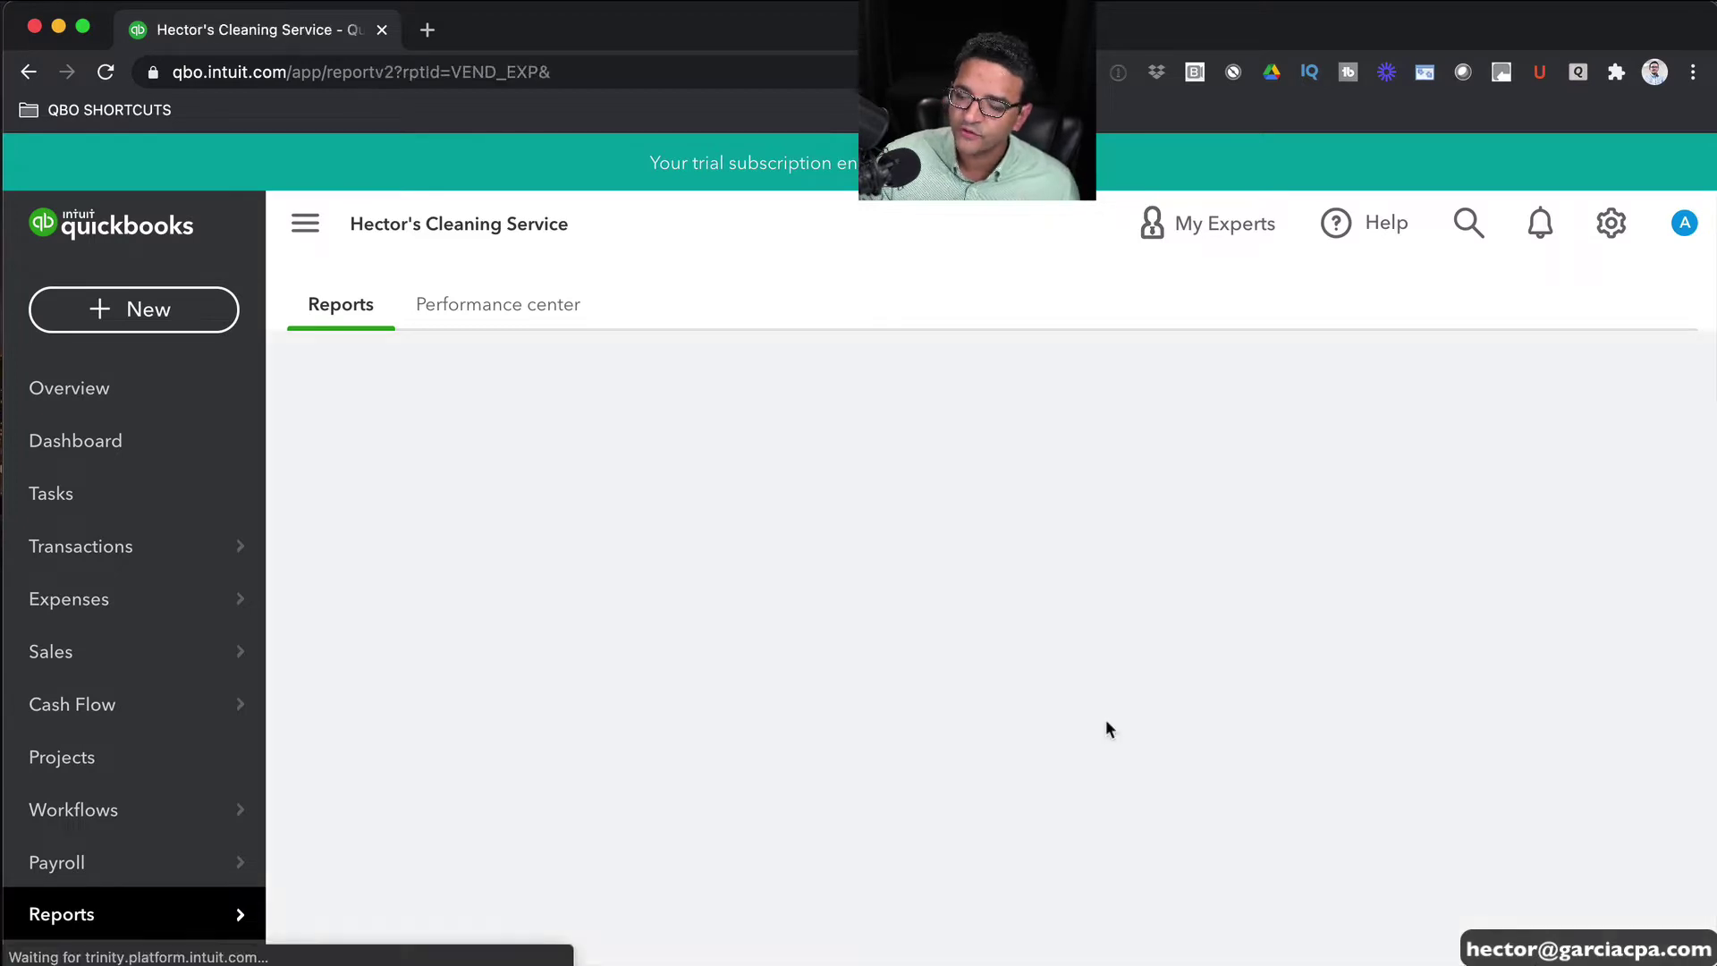
Step: Rerun the Expenses by Vendor Summary for All Dates, showing SEVENELEVEN CORP at 75.59
scroll(1559, 733, down, 4)
scroll(404, 538, up, 4)
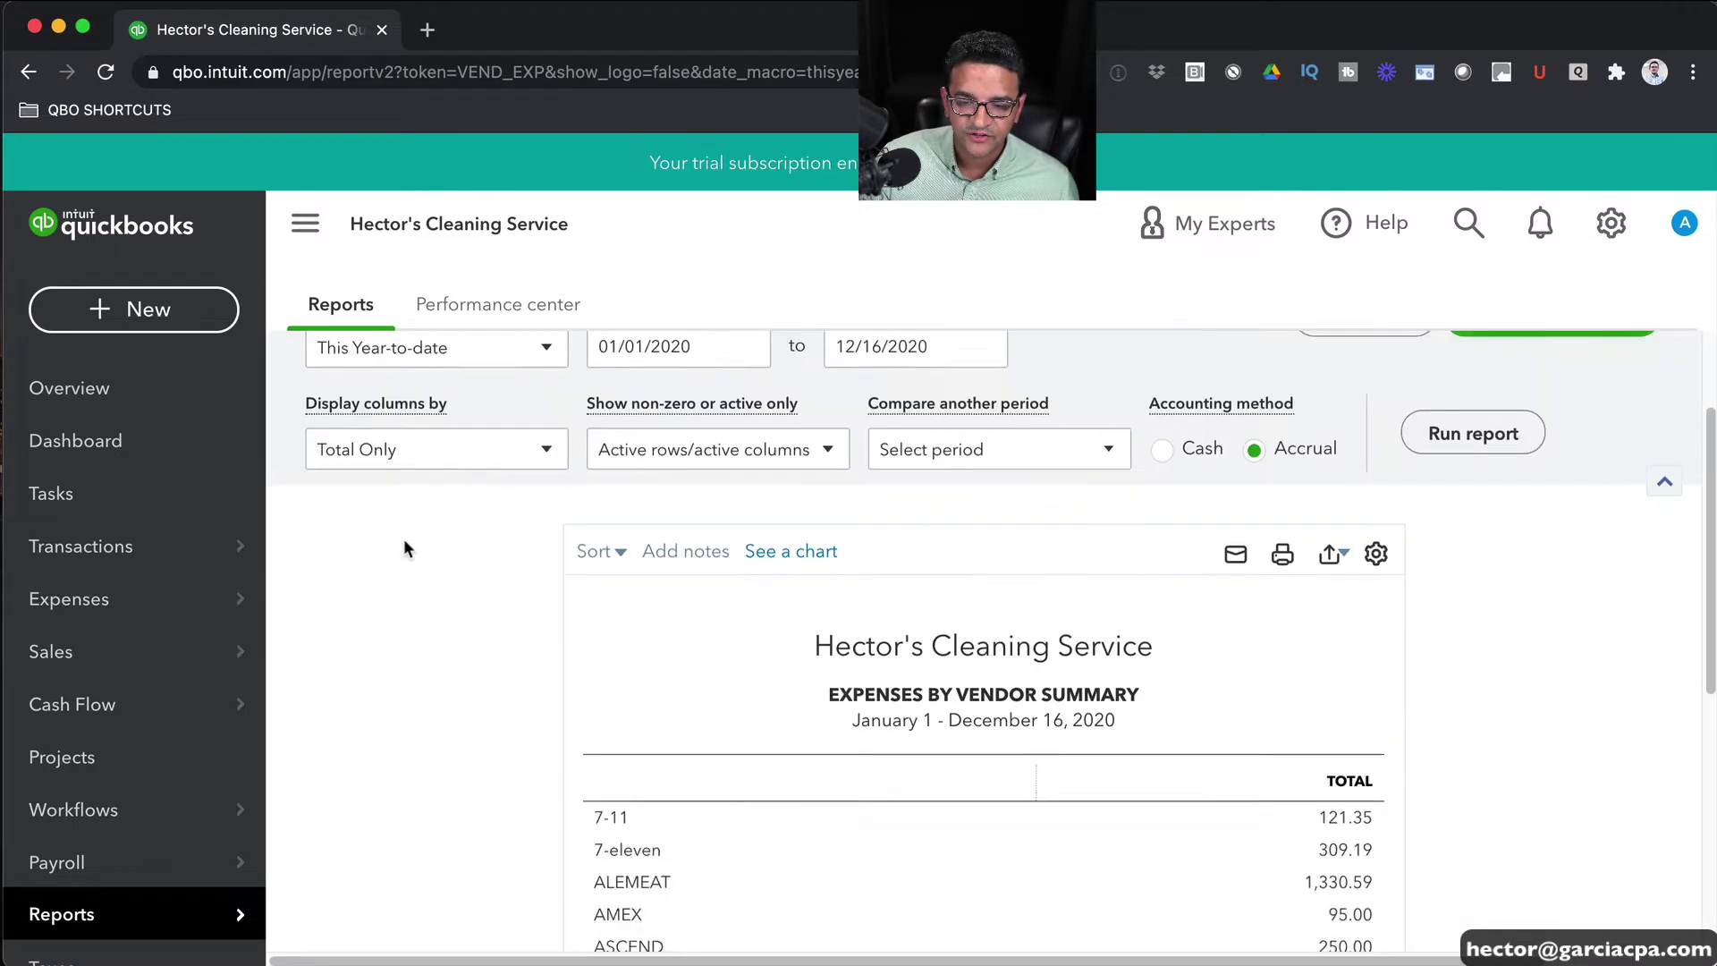
click(403, 503)
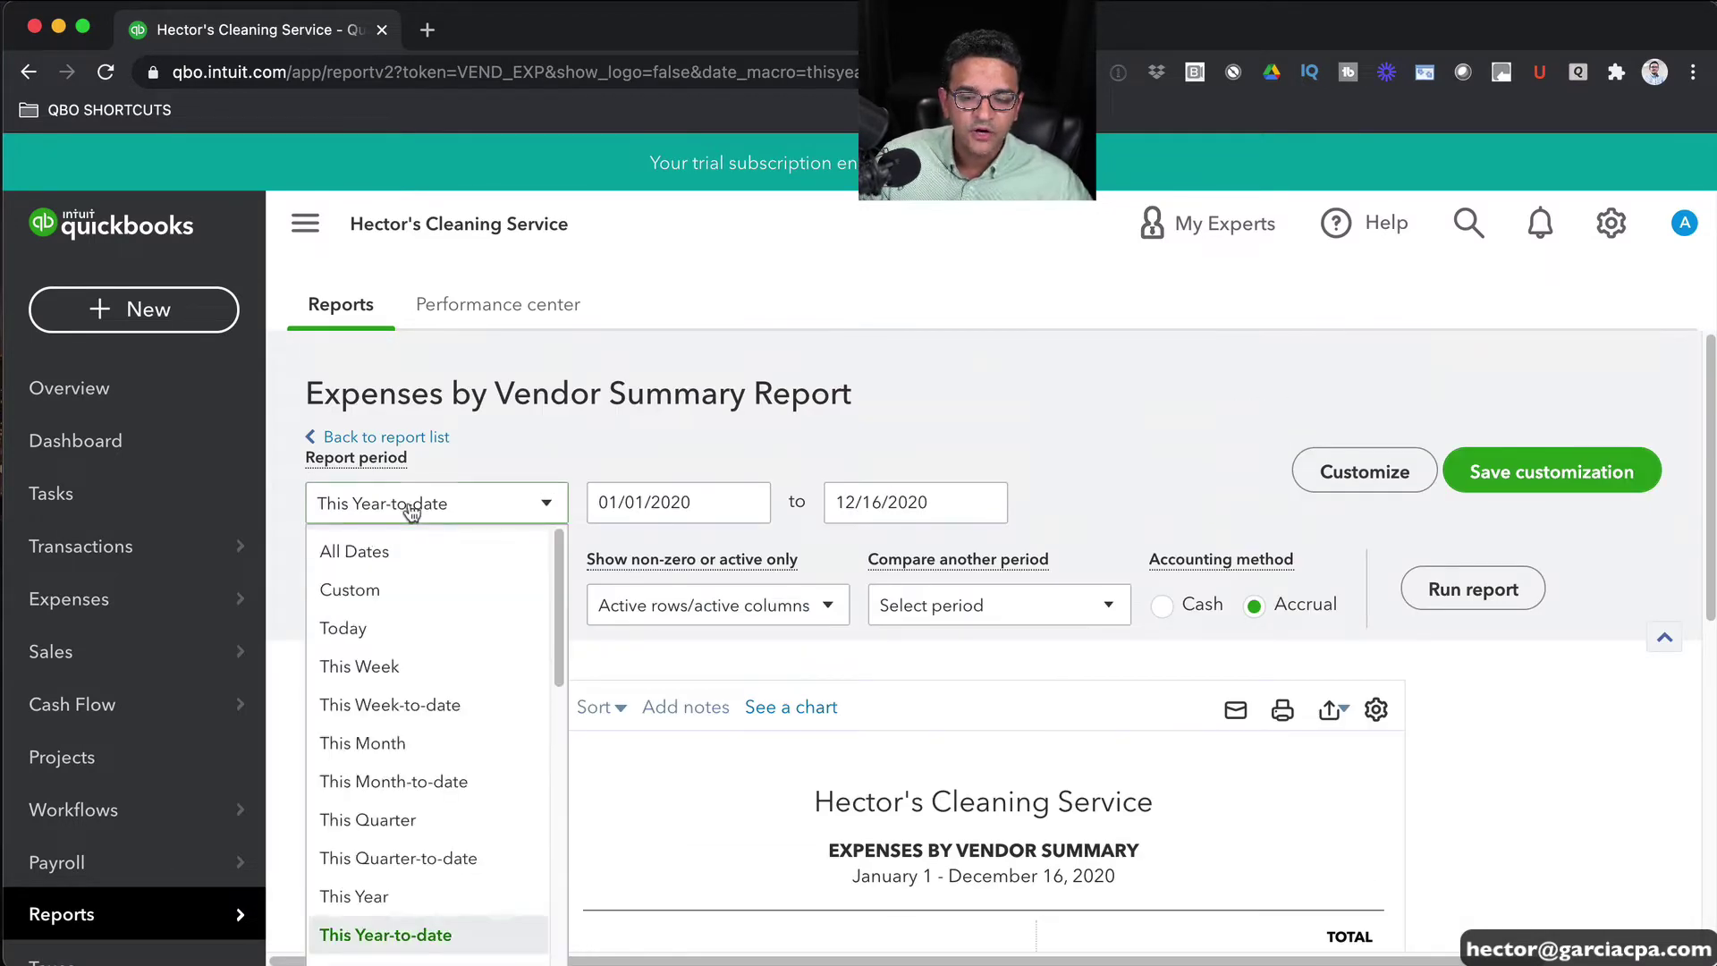
click(363, 552)
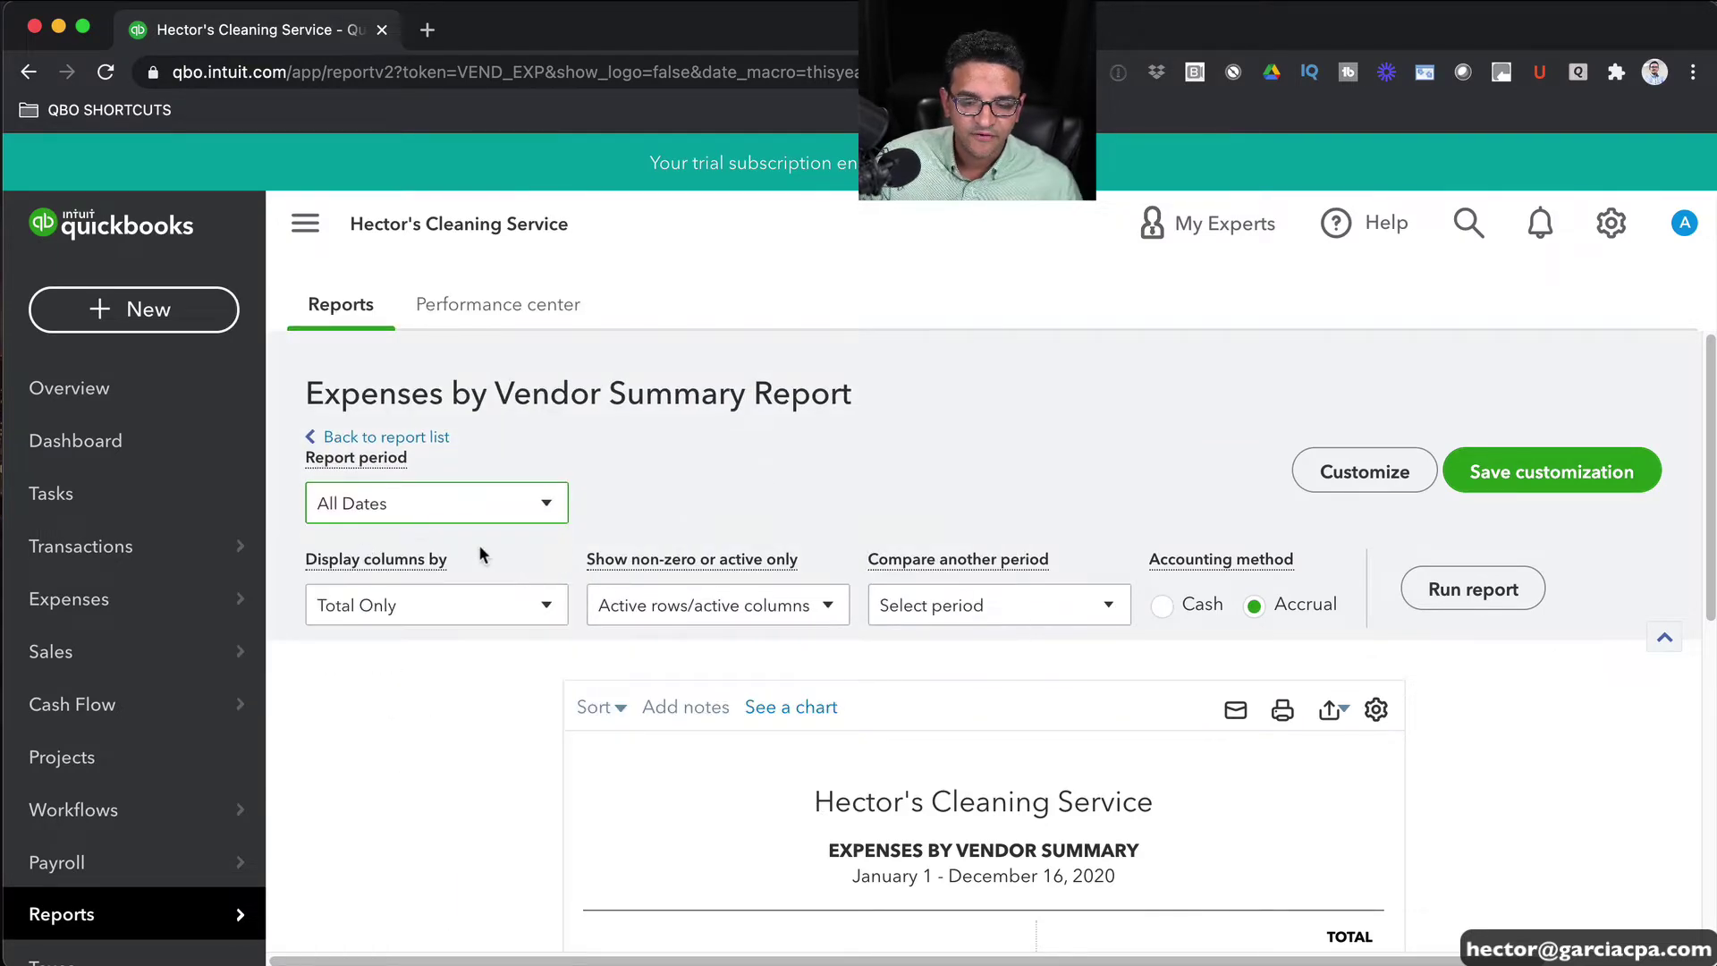
click(601, 708)
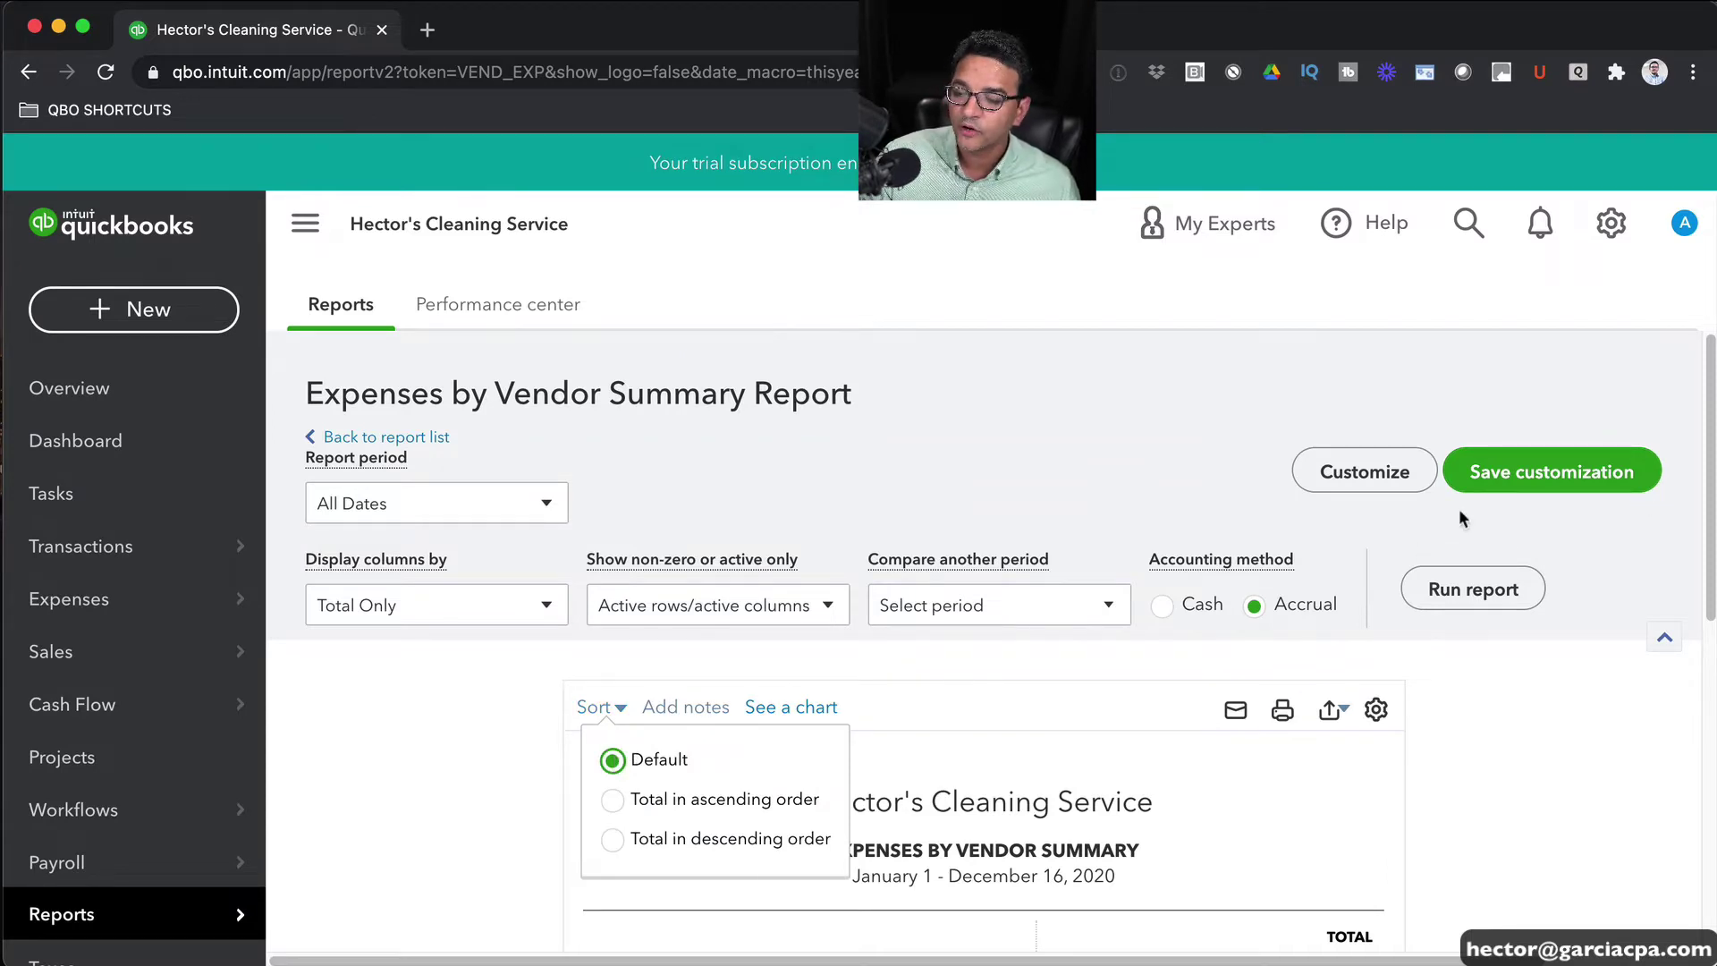
click(1472, 589)
scroll(1534, 716, down, 4)
scroll(1516, 671, down, 3)
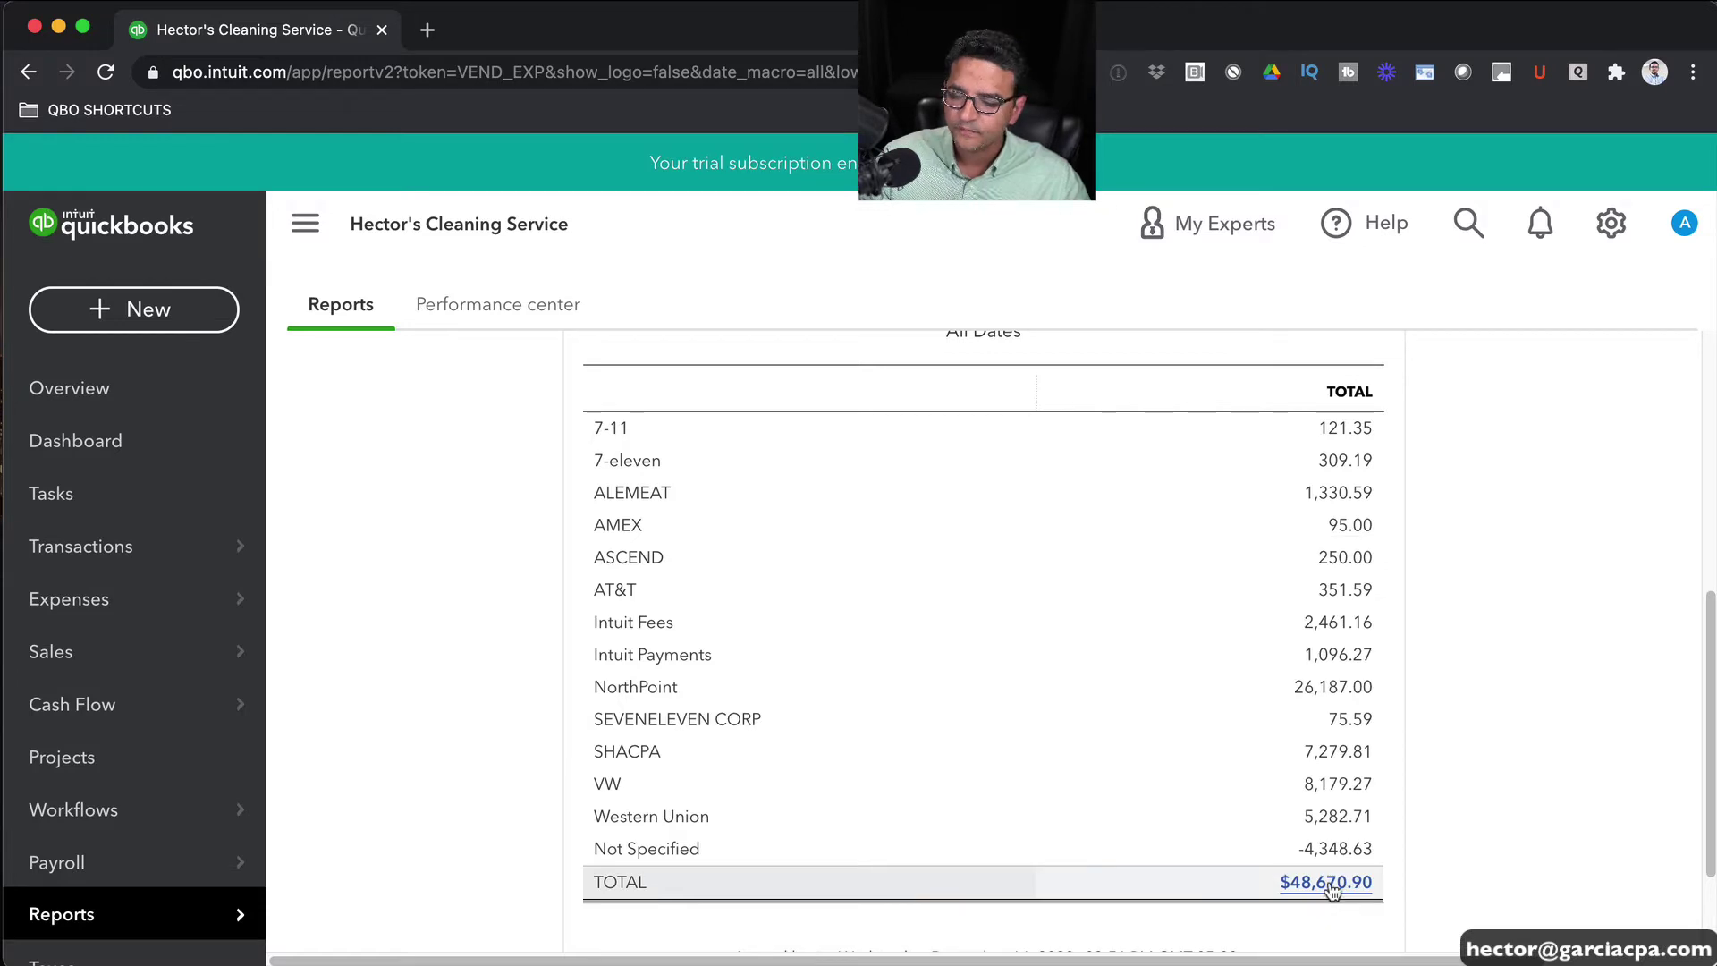
Step: Drill into the report total and expand the Filter section in Customize report
click(1330, 884)
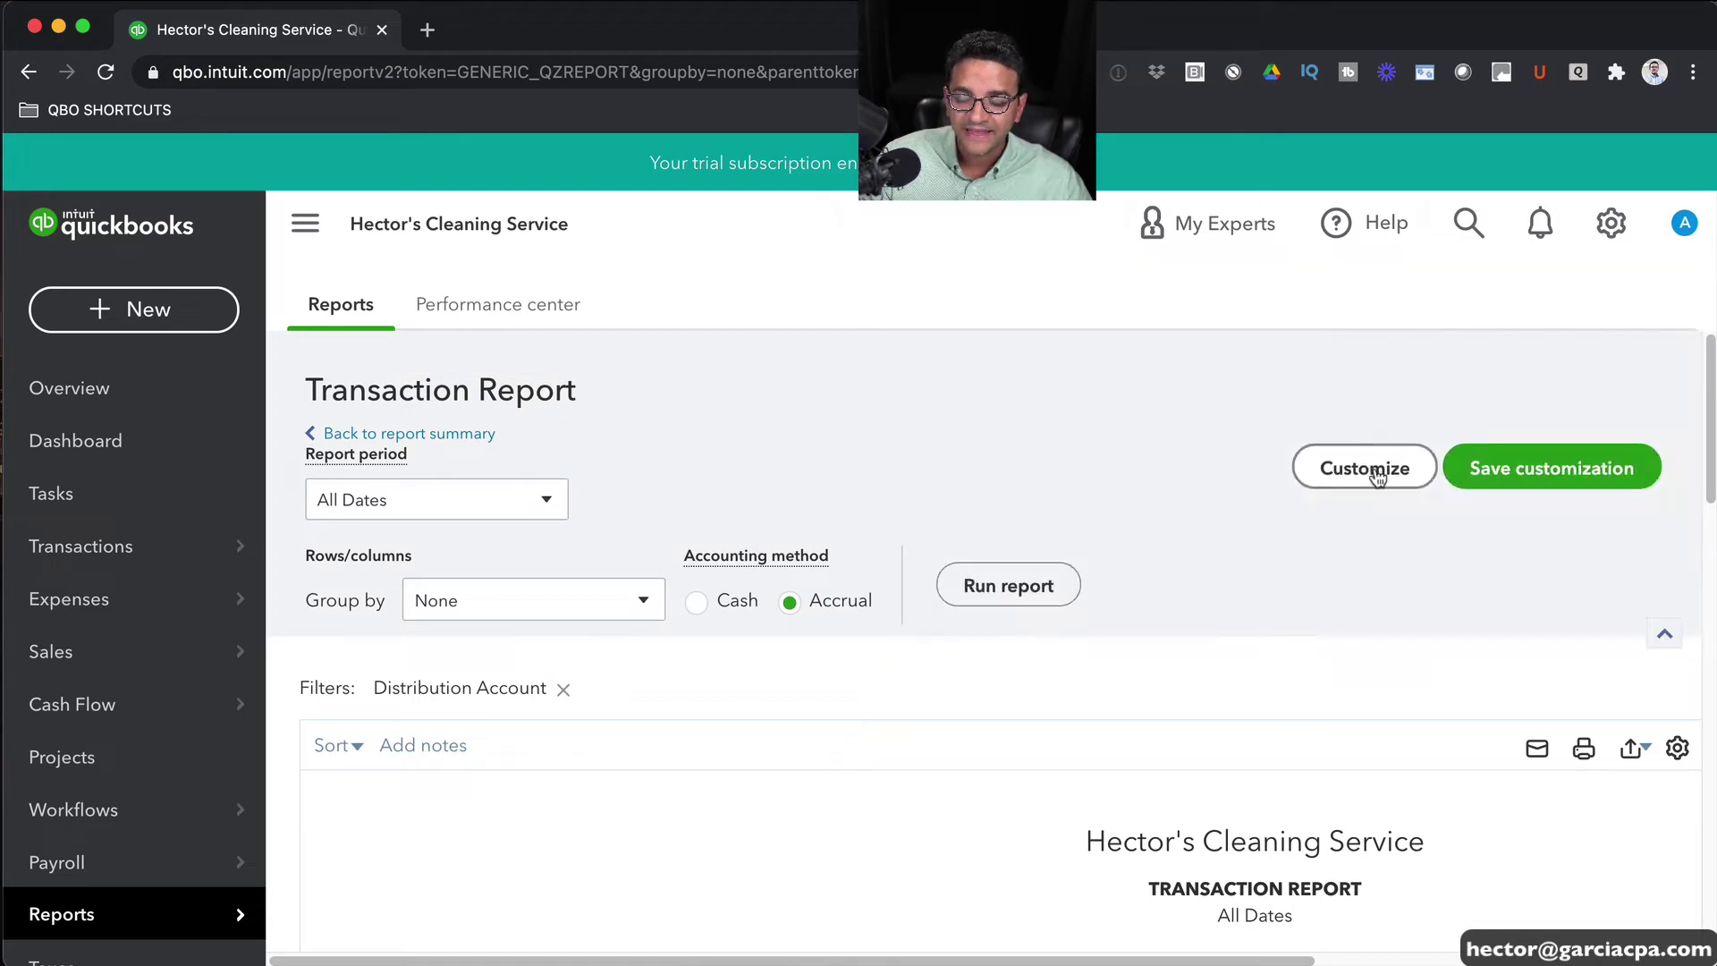
click(1365, 469)
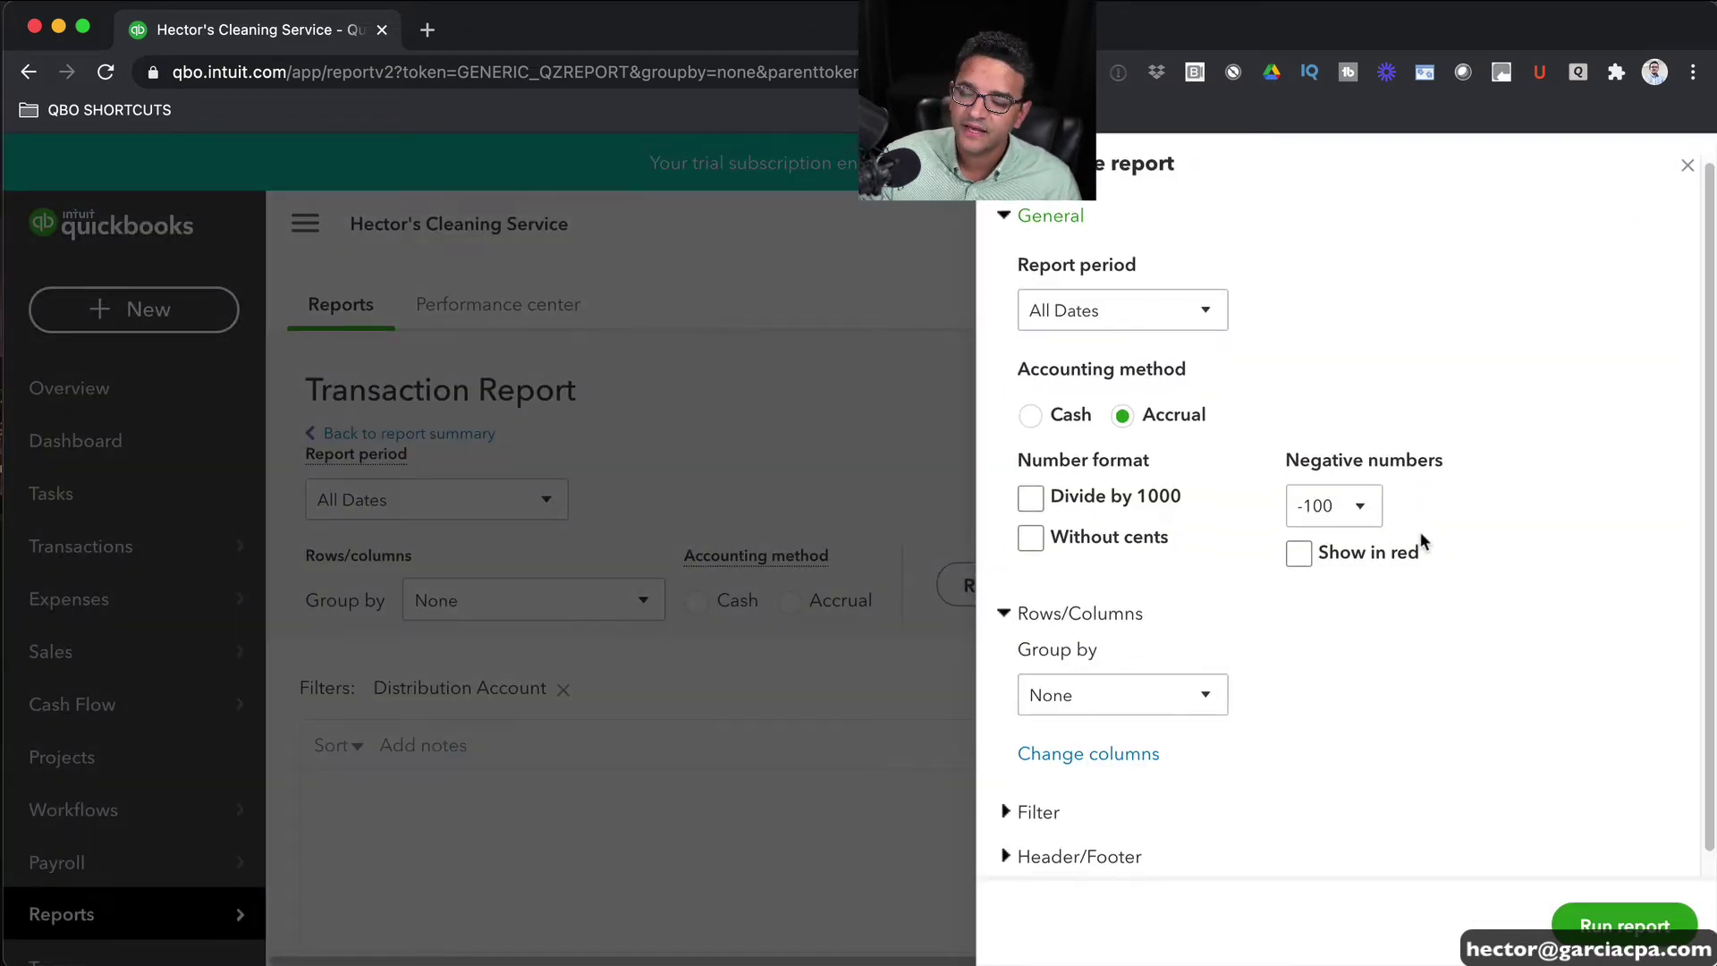
scroll(1431, 537, down, 1)
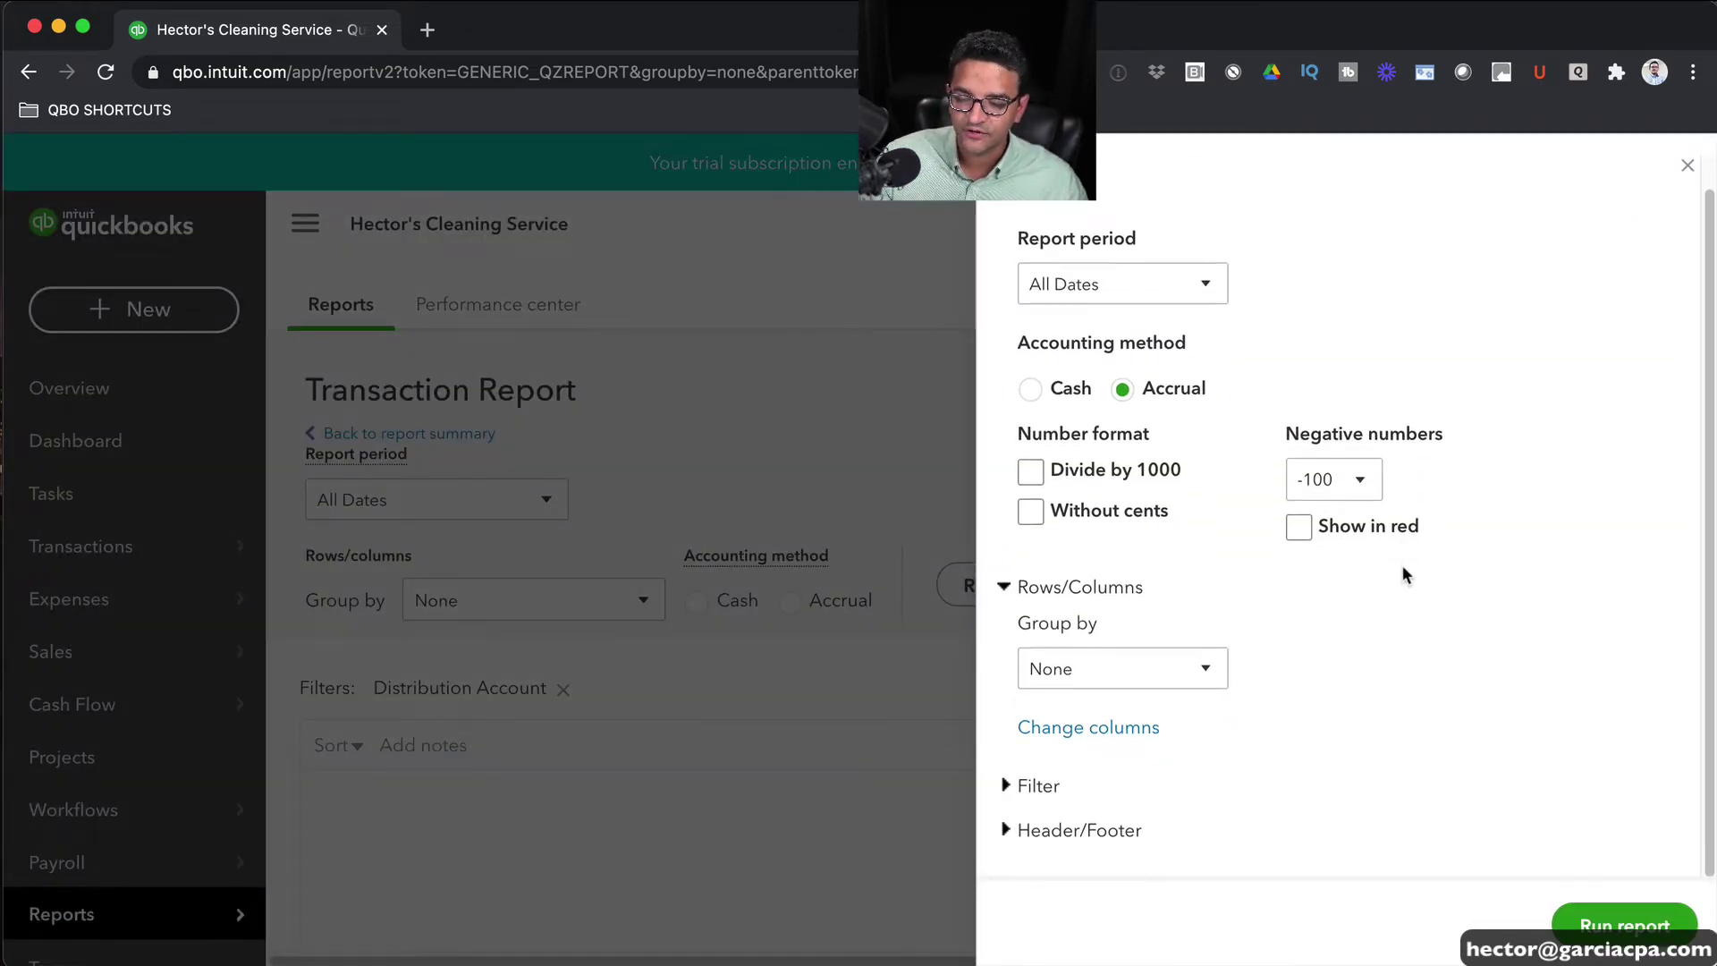
click(1010, 786)
scroll(1073, 670, down, 2)
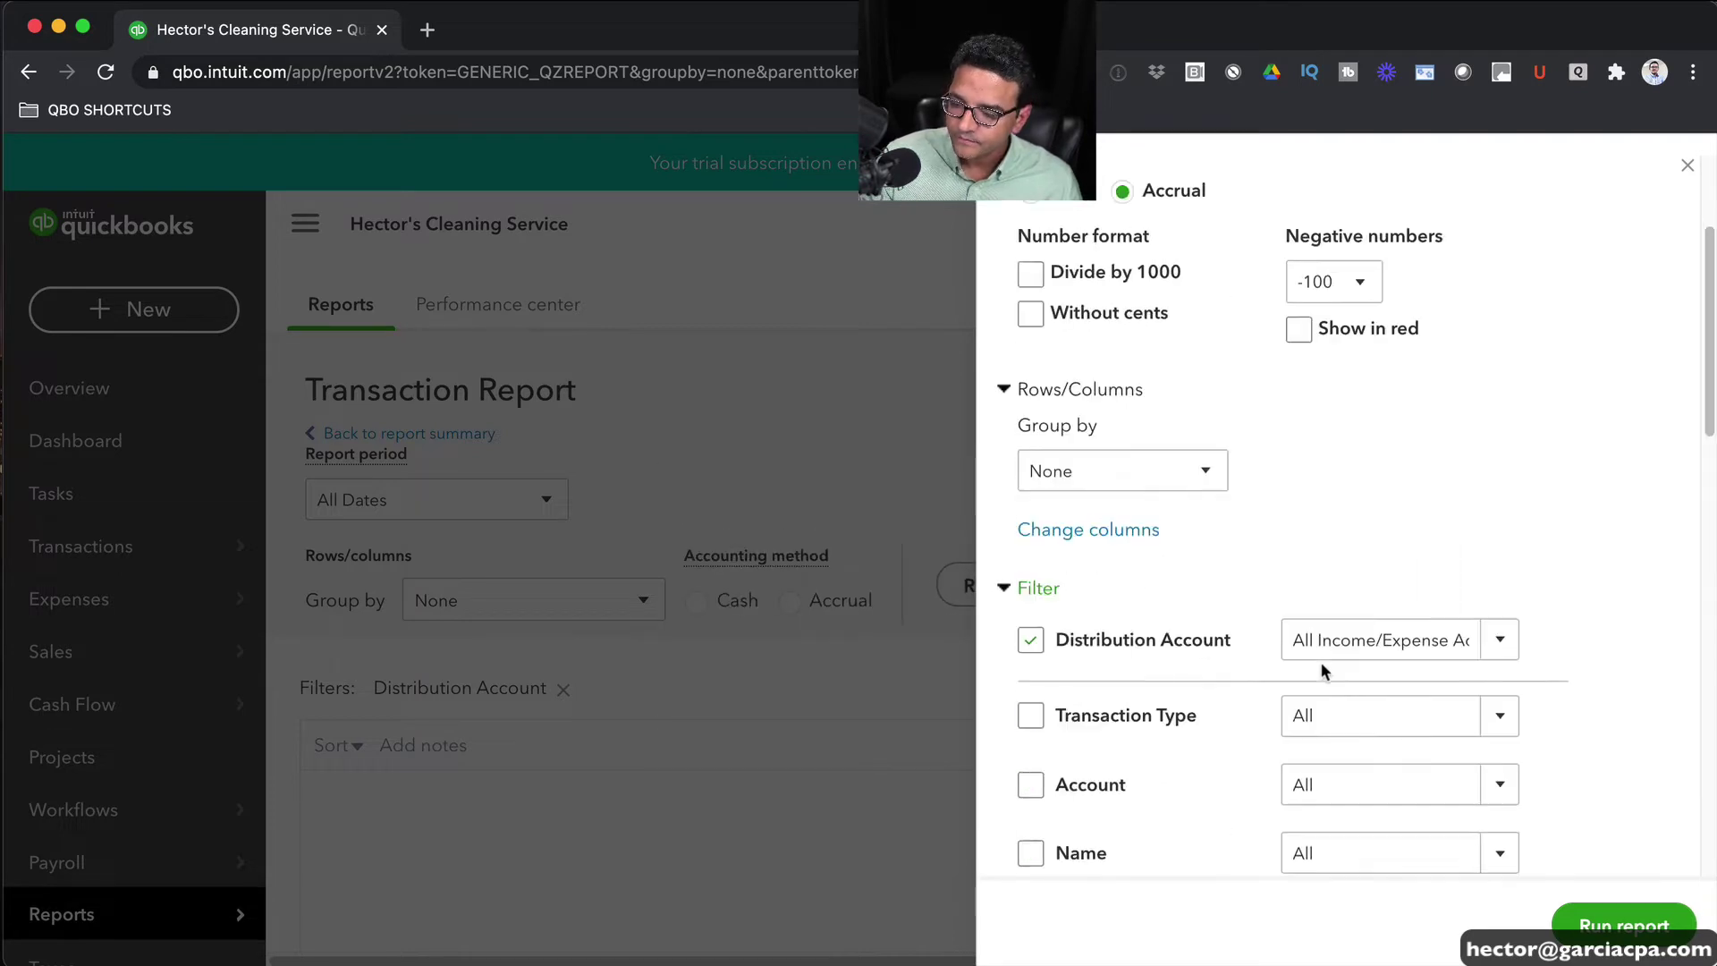
scroll(1323, 670, down, 3)
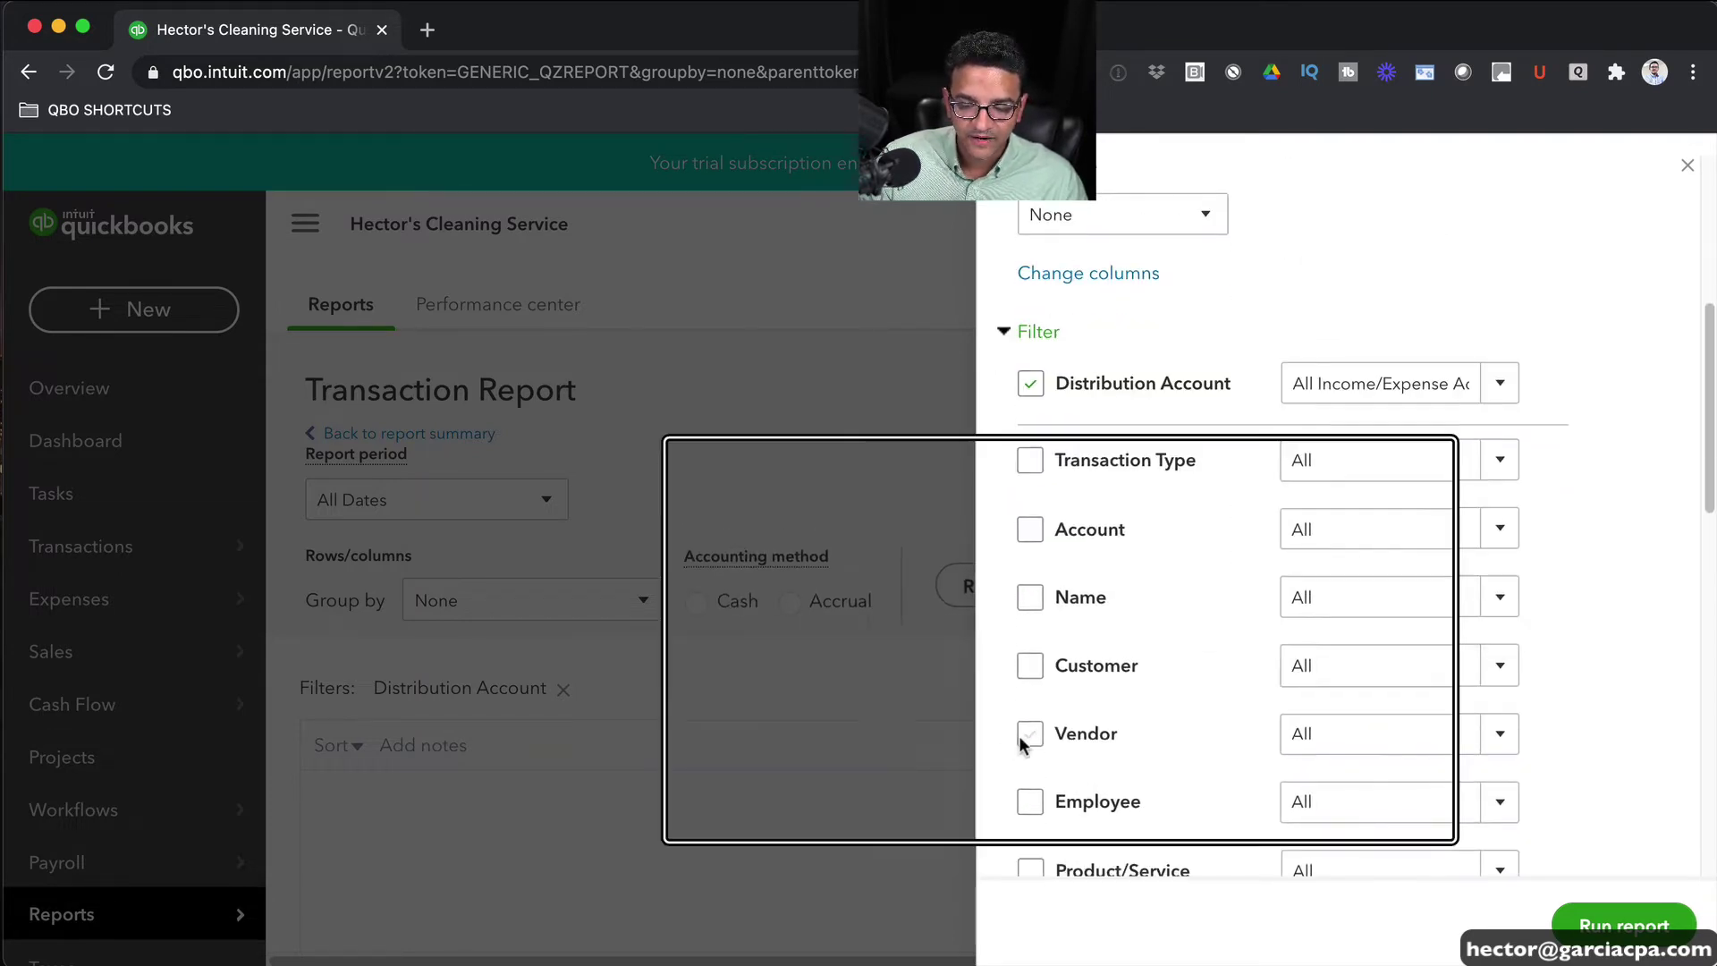
Step: Filter the report's vendors to 7-11, 7-eleven and SEVENELEVEN CORP
click(1028, 735)
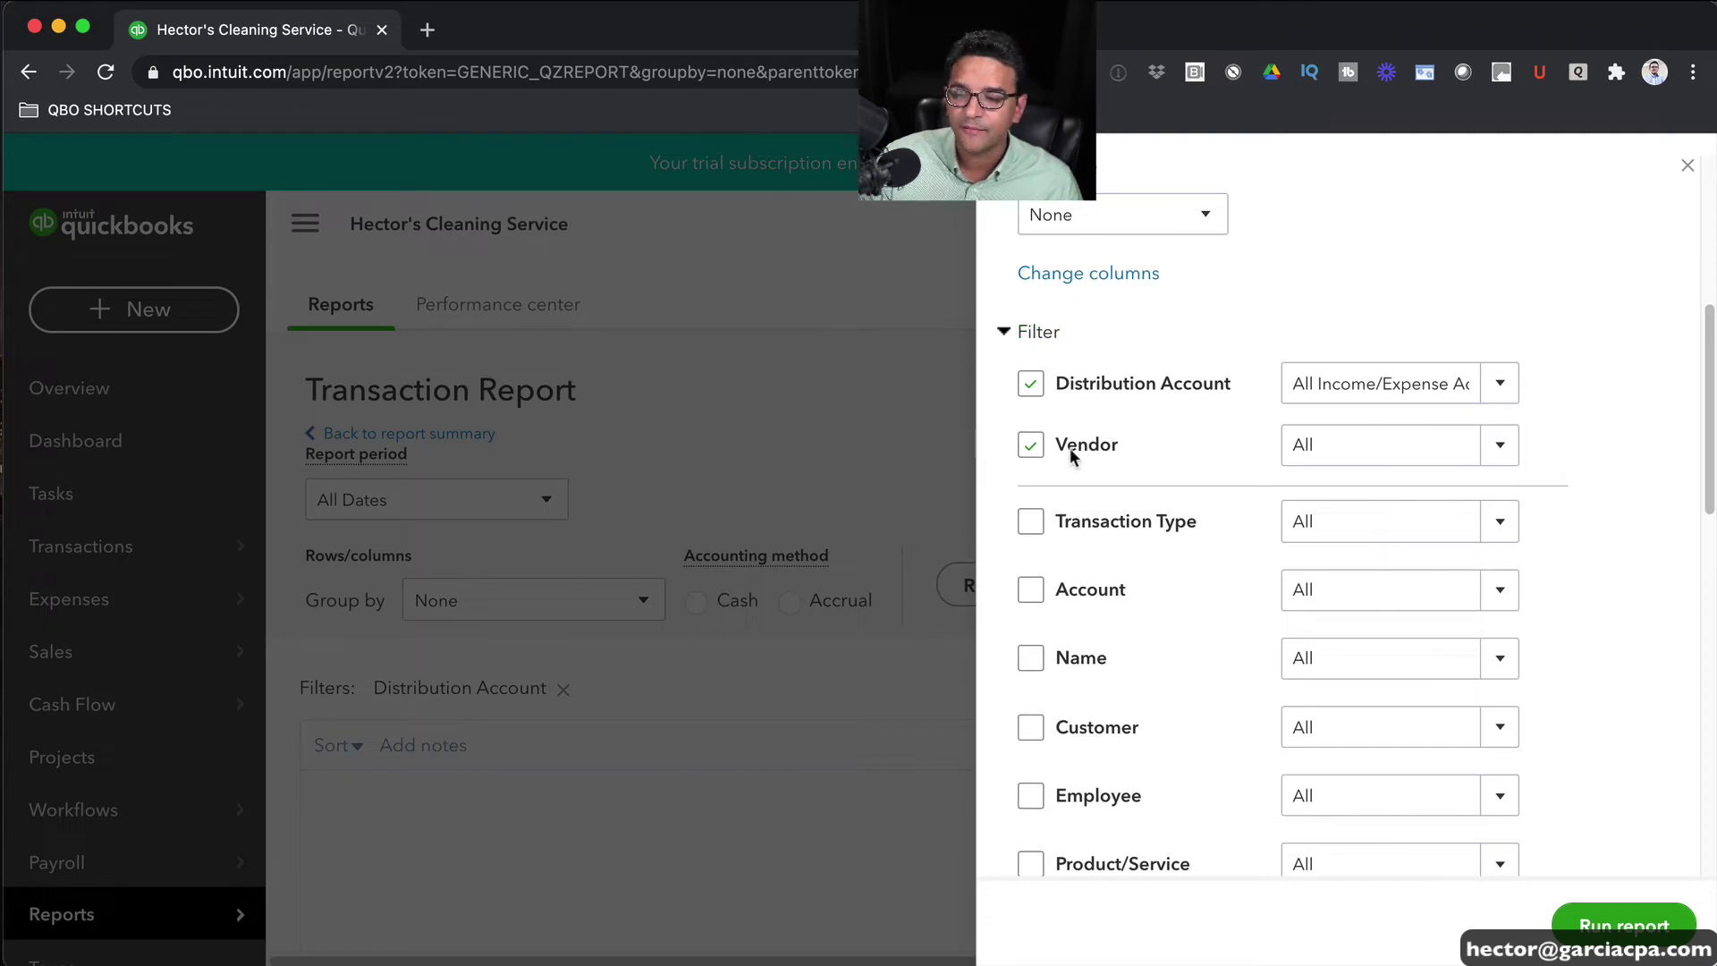
click(1500, 447)
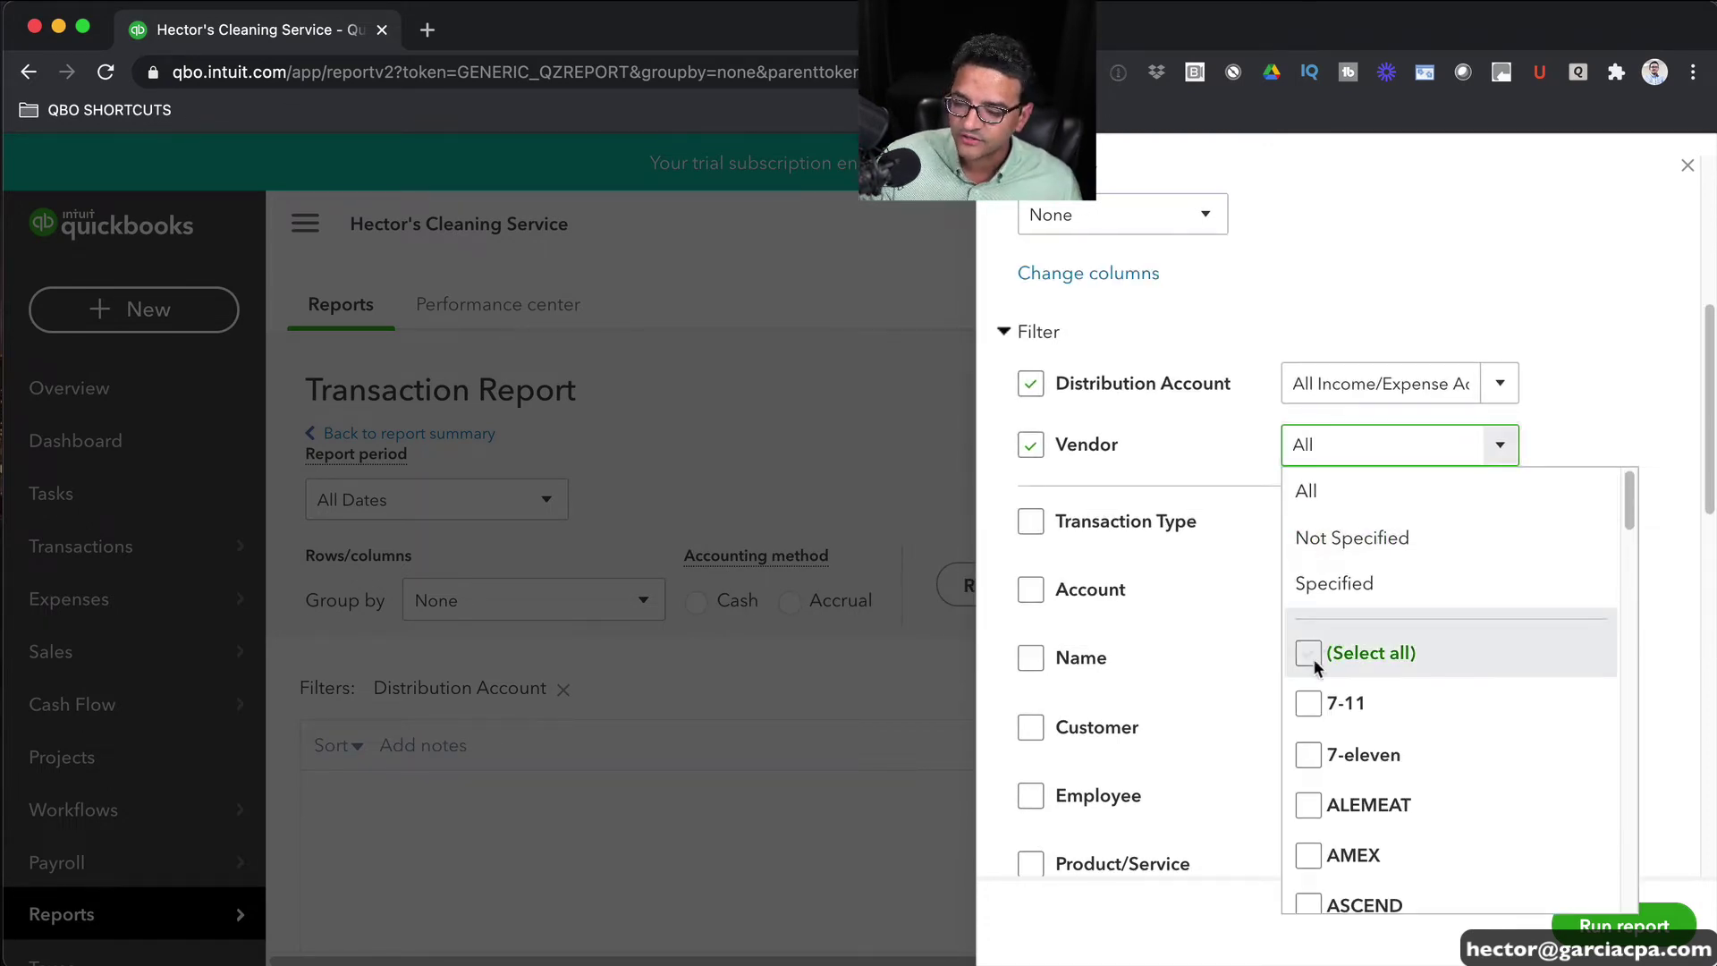
click(1309, 704)
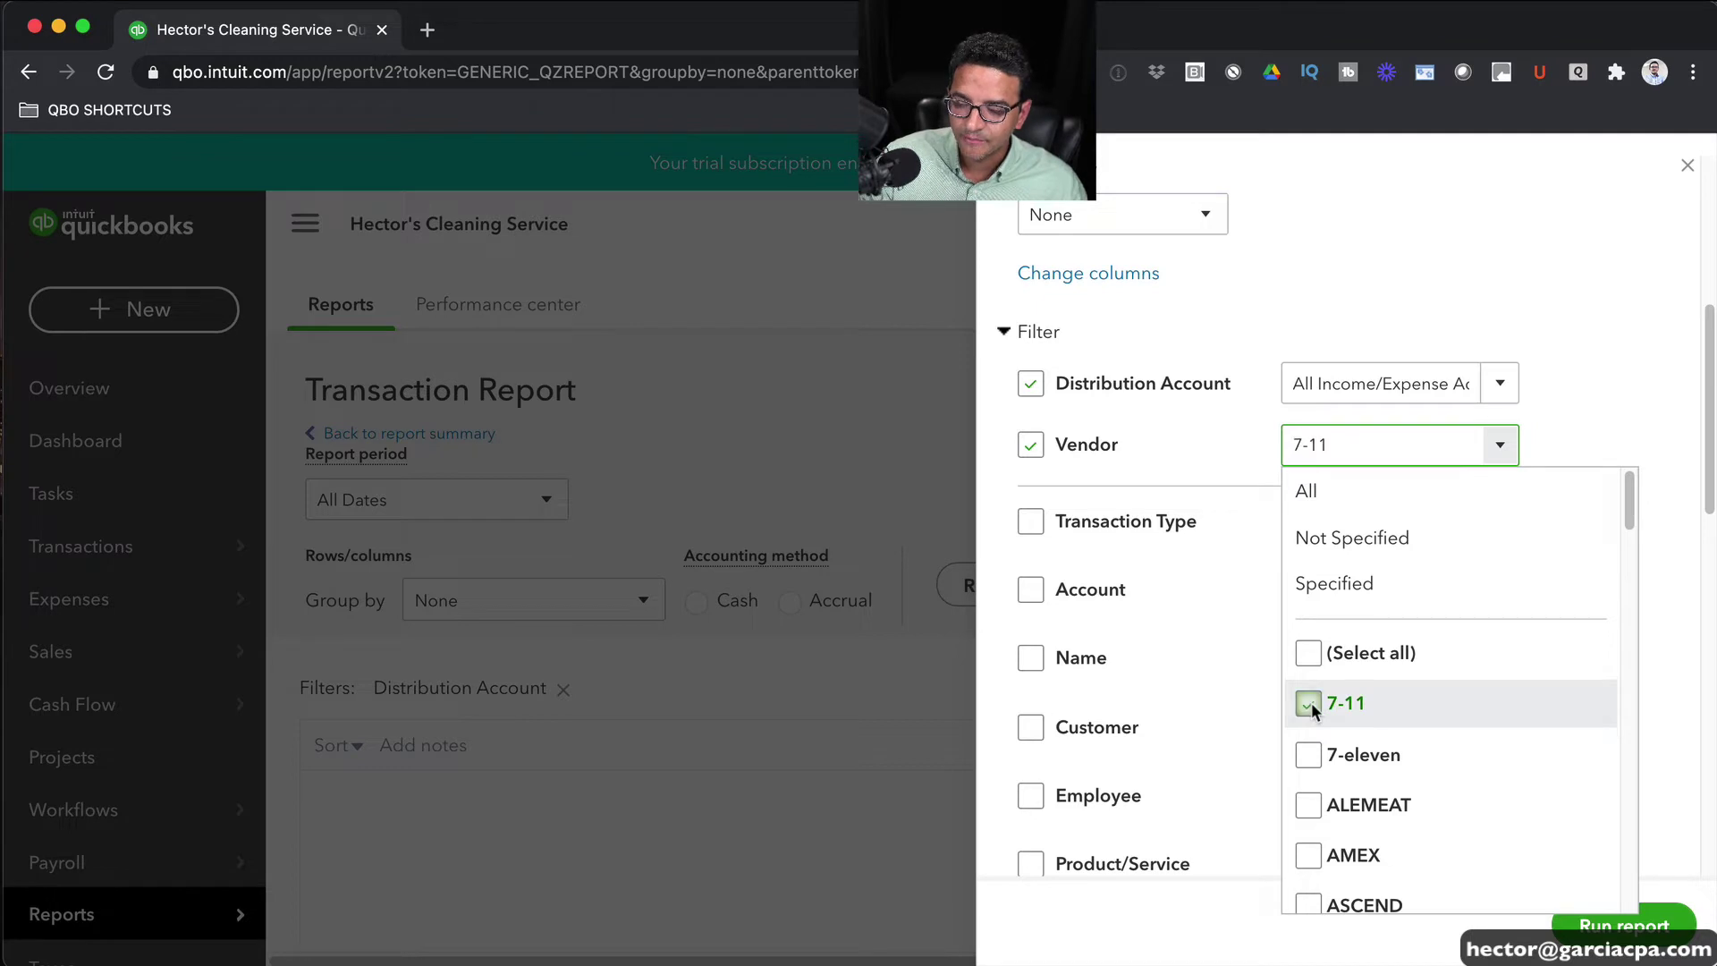
click(1307, 756)
drag(1629, 501, 1609, 599)
click(1311, 549)
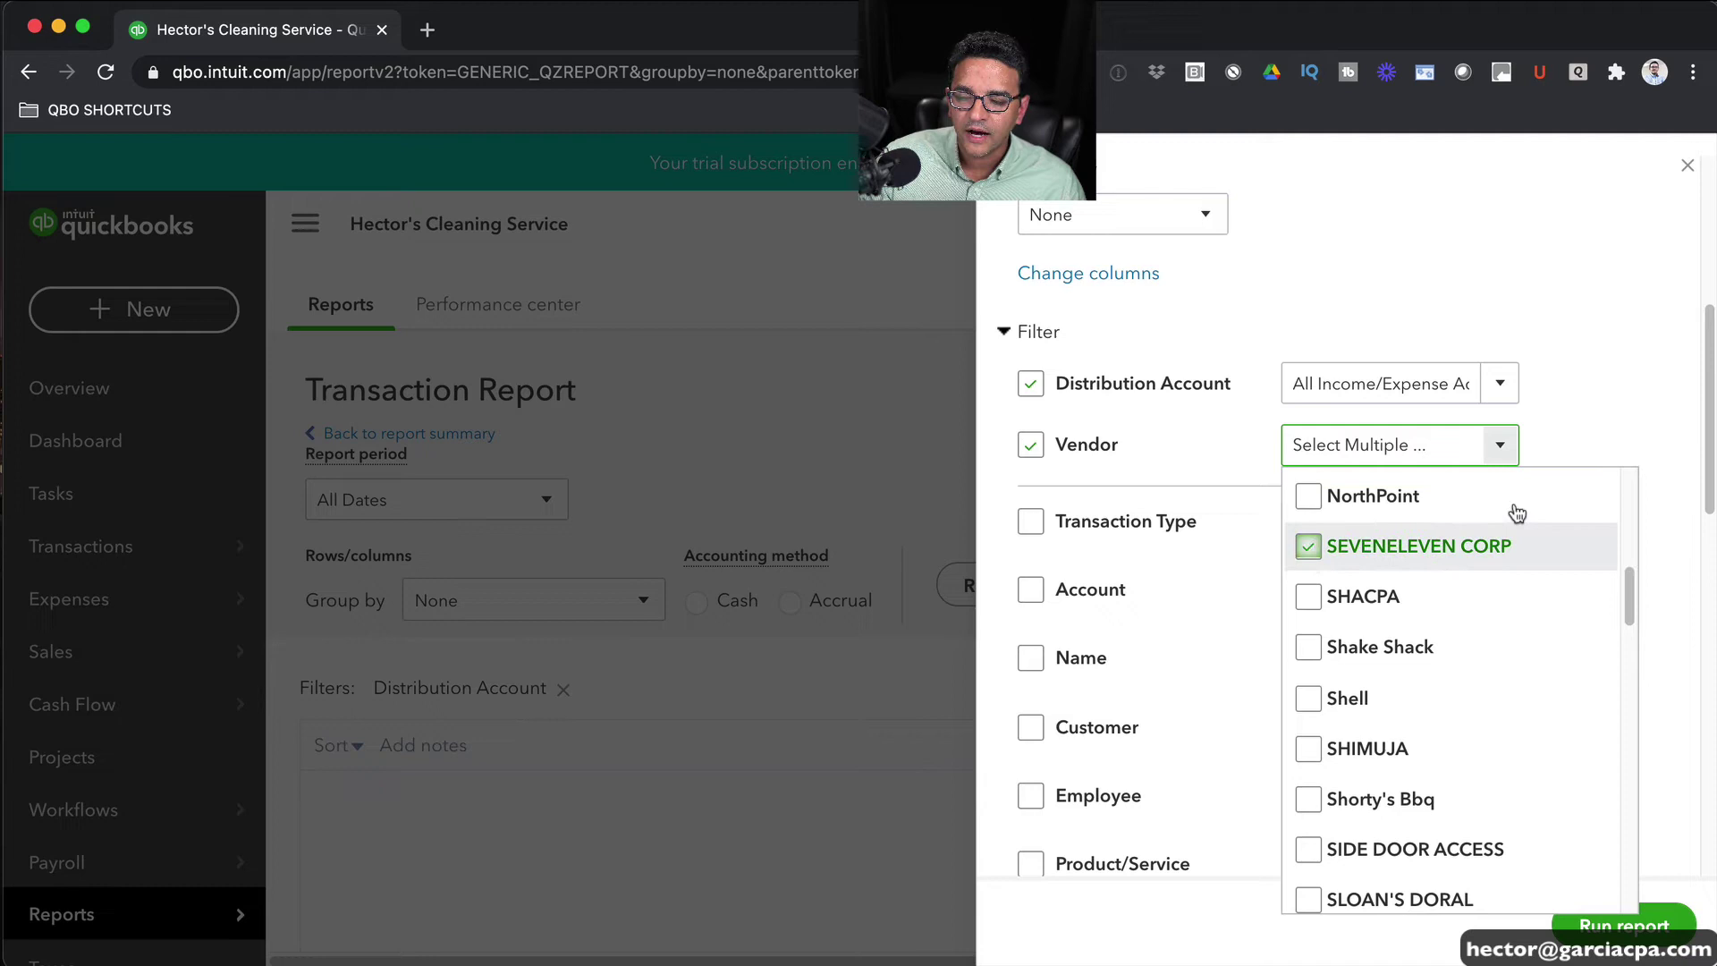
click(1580, 388)
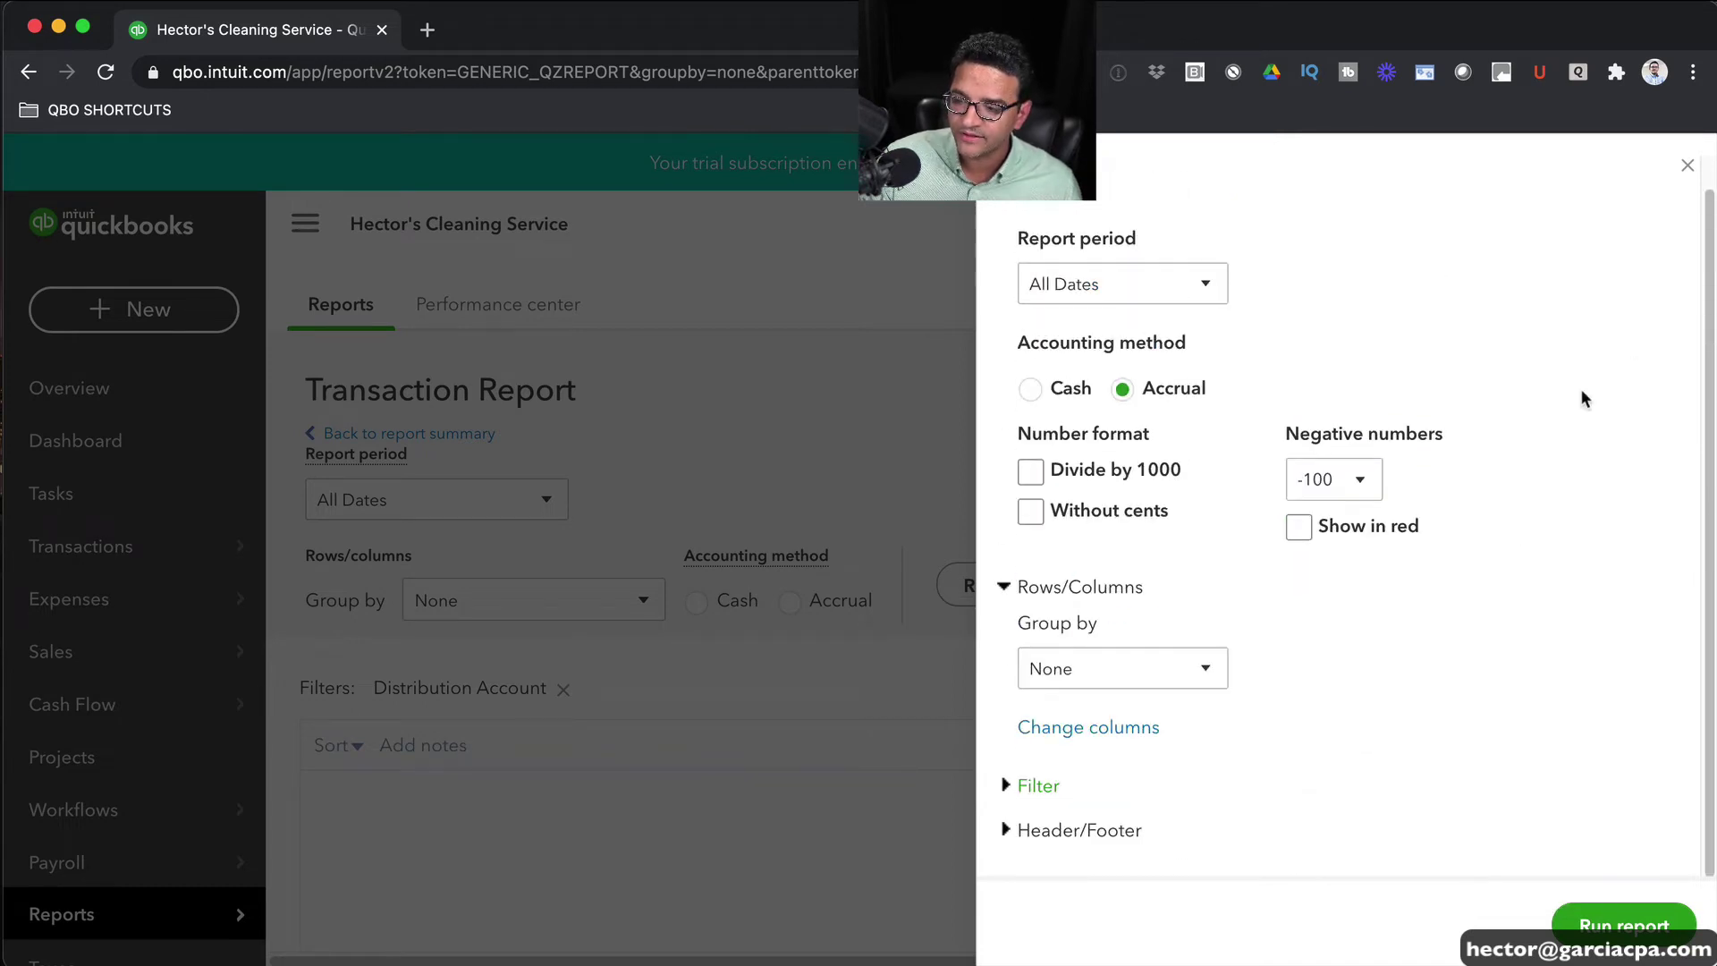
Step: Run the Transaction Report with the three-vendor filter and review the results
click(1624, 927)
scroll(1293, 453, down, 10)
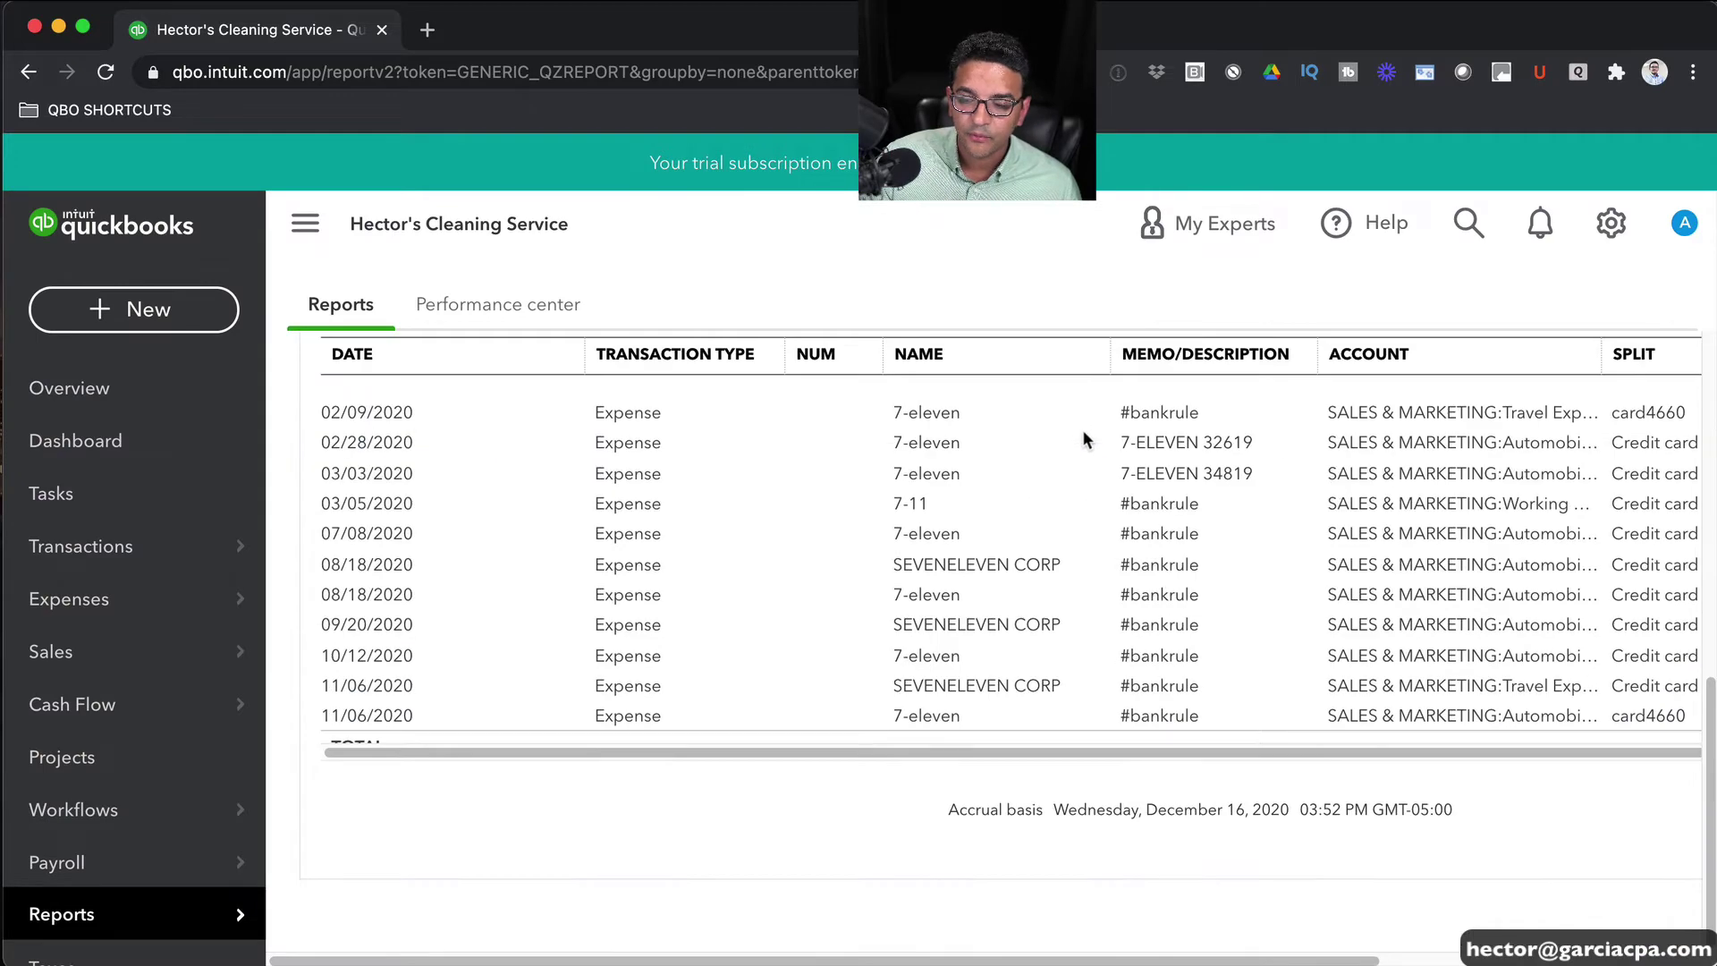
scroll(1084, 433, up, 10)
scroll(1180, 523, down, 2)
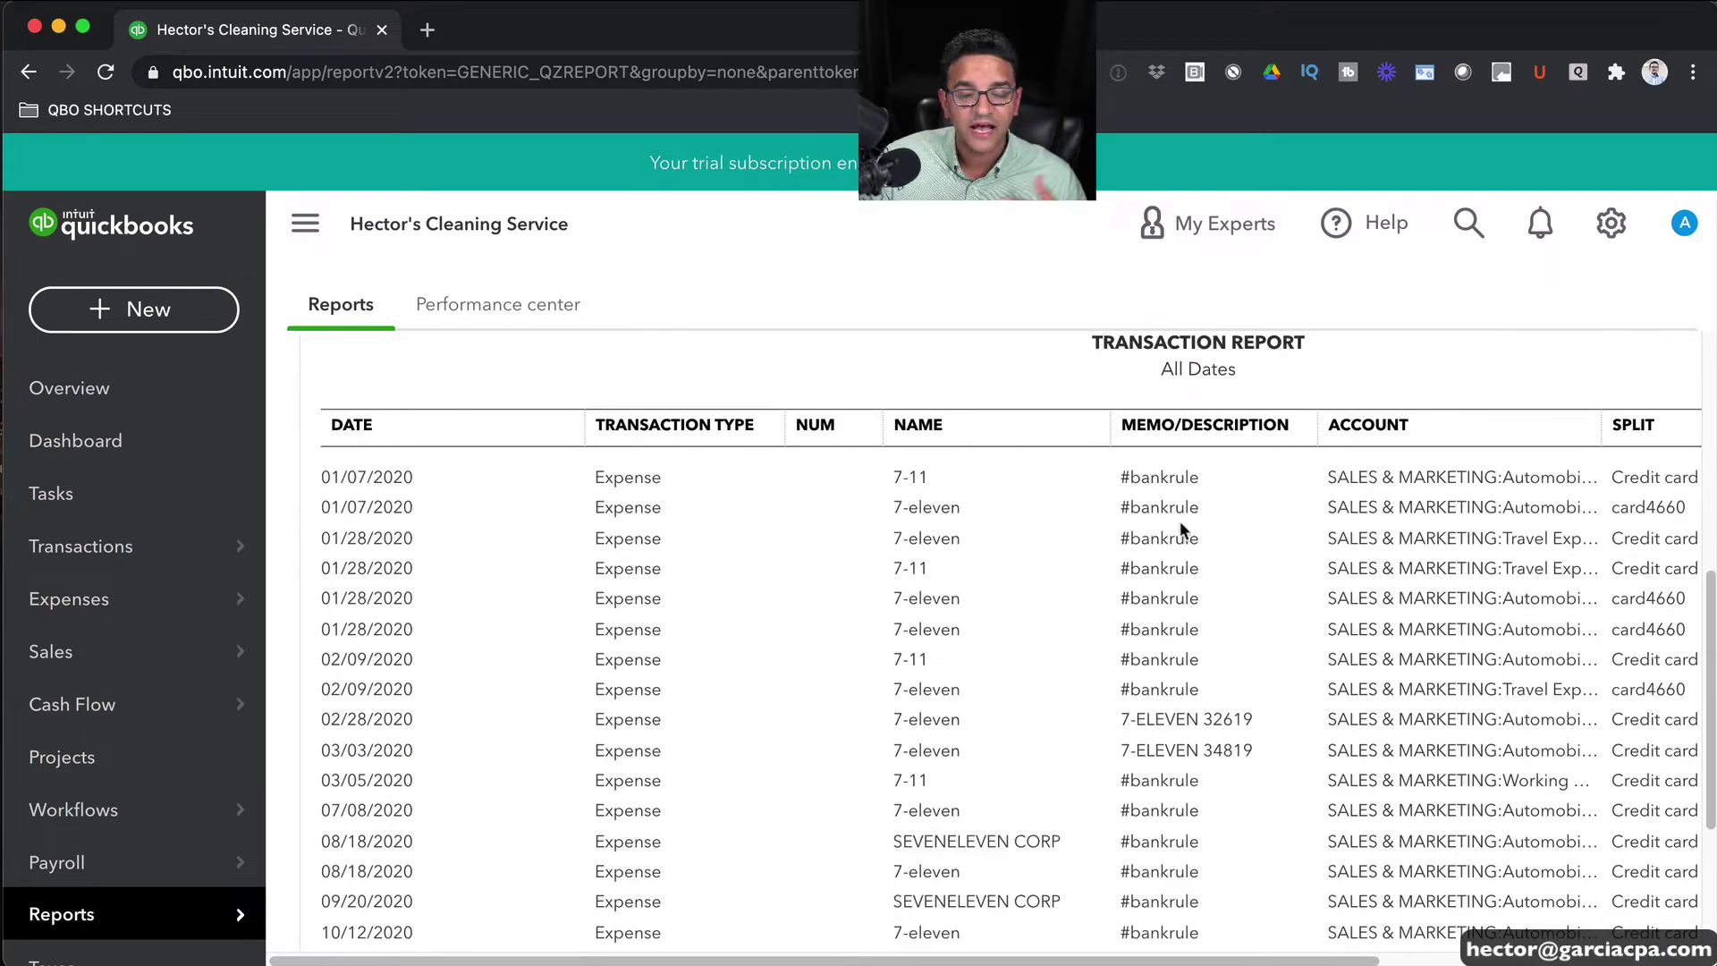
scroll(983, 469, up, 6)
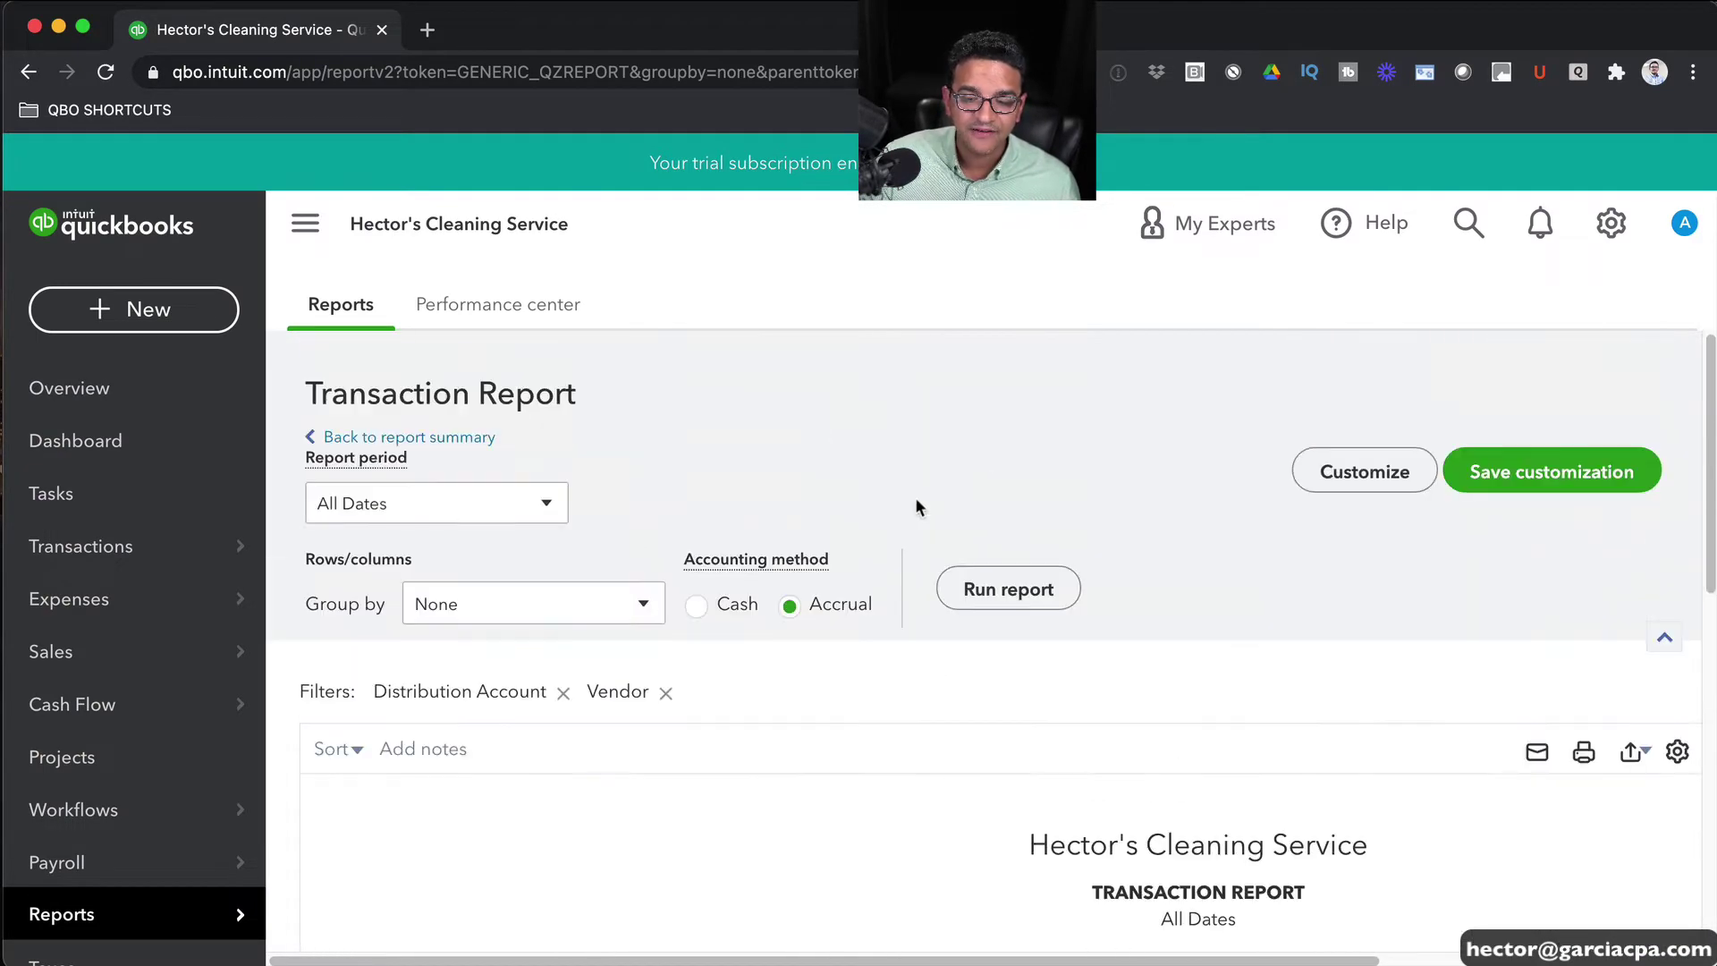
Step: Group the Transaction Report by Vendor and review each vendor's expenses and totals
click(536, 618)
click(481, 361)
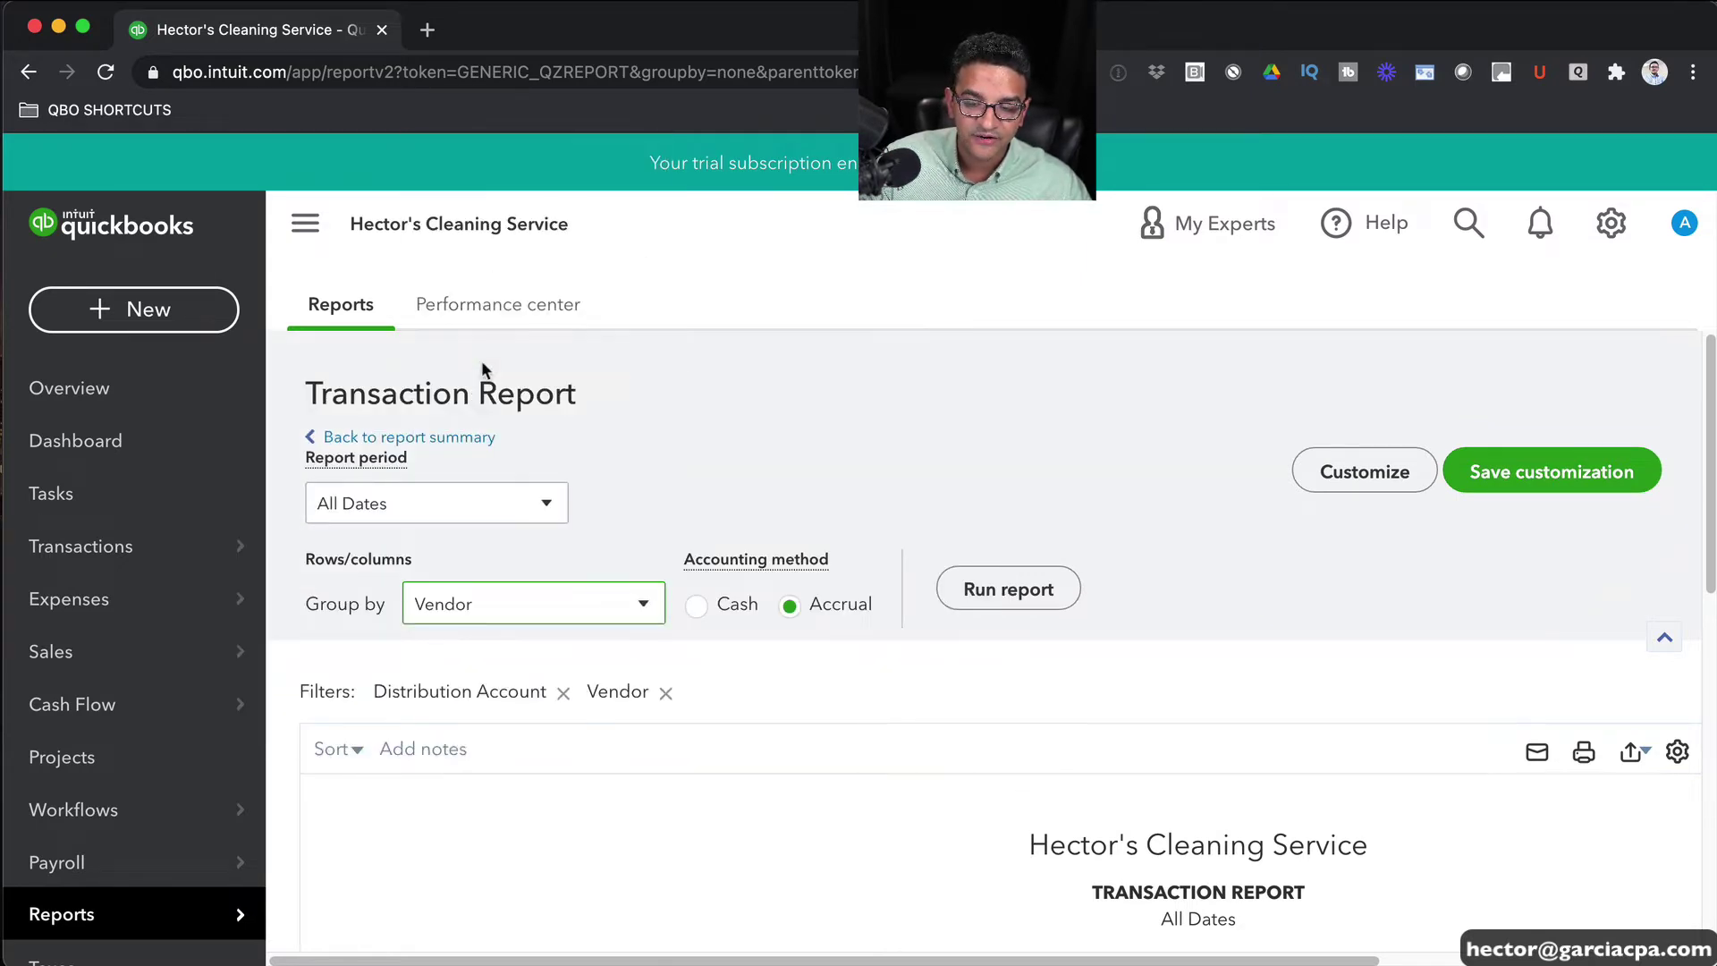
click(1011, 594)
scroll(1080, 516, down, 3)
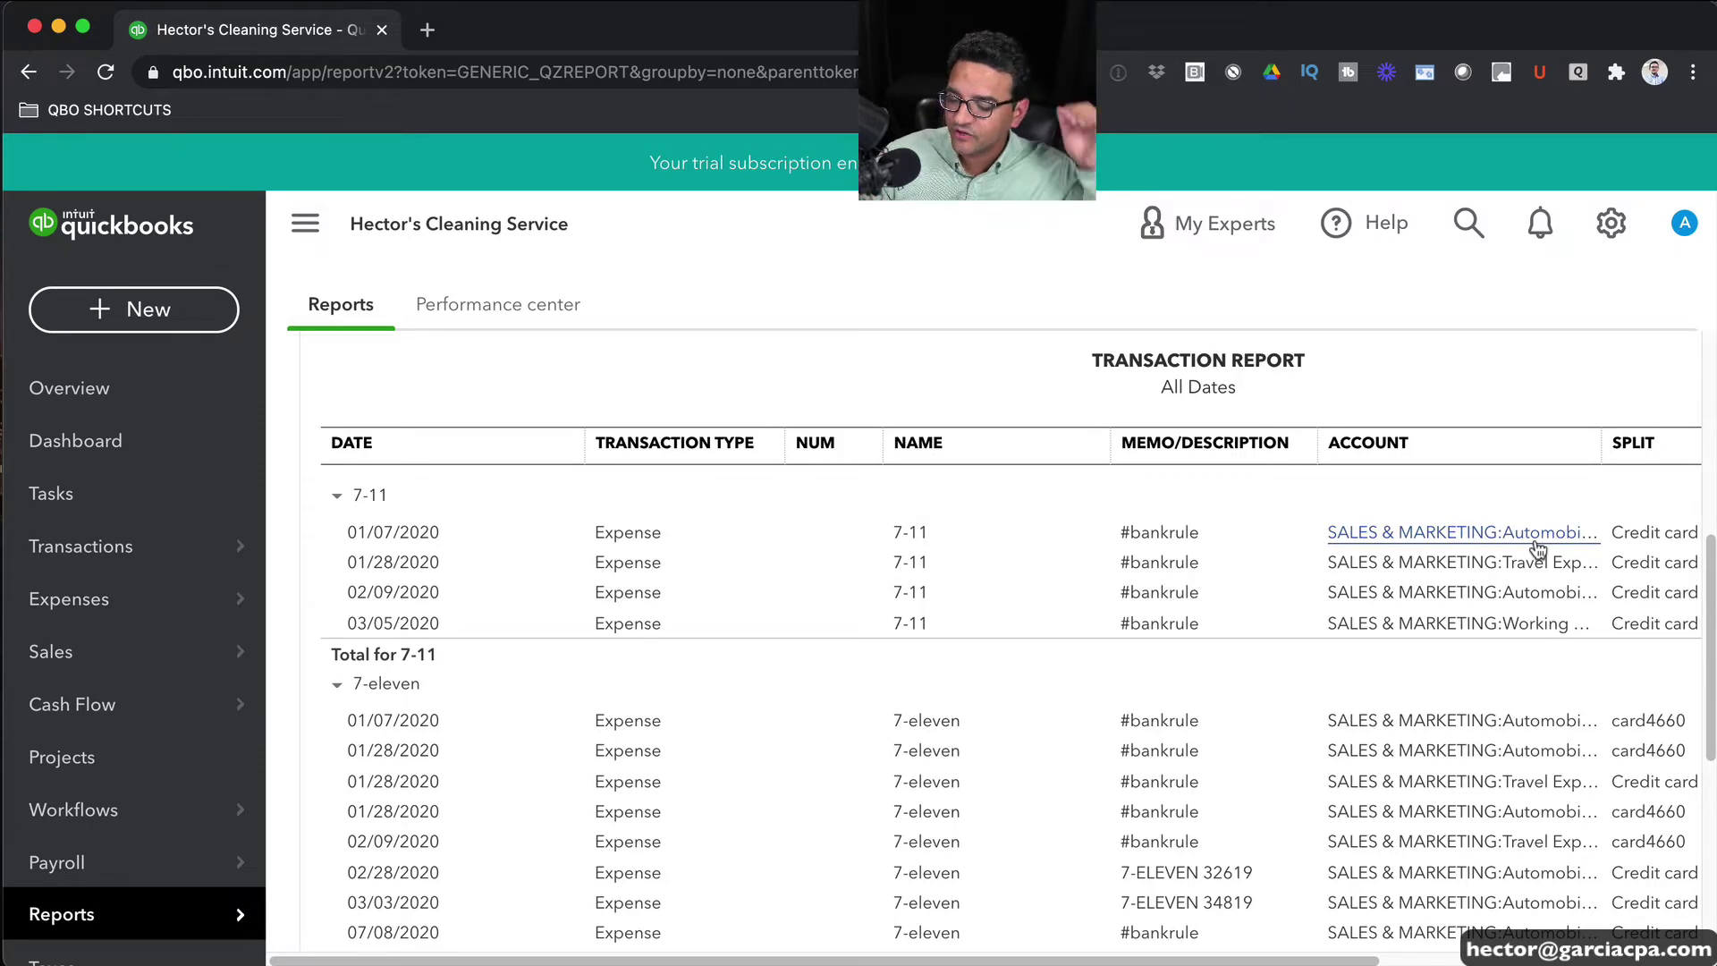
scroll(1171, 657, down, 5)
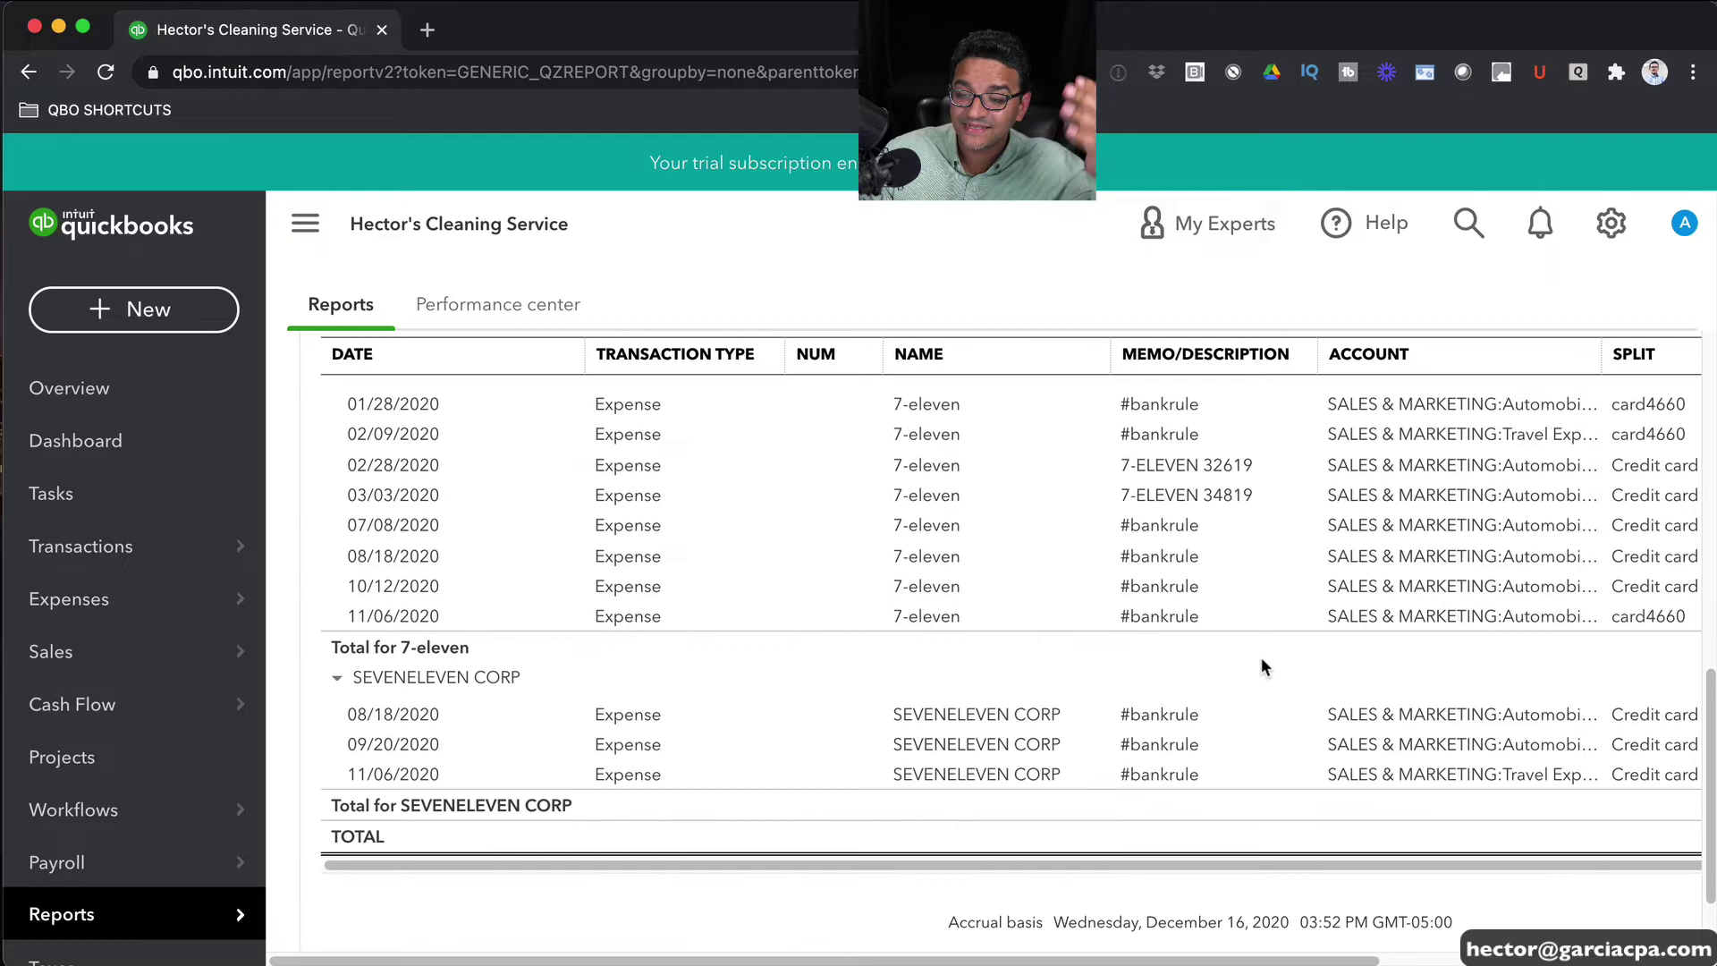
scroll(1262, 666, up, 5)
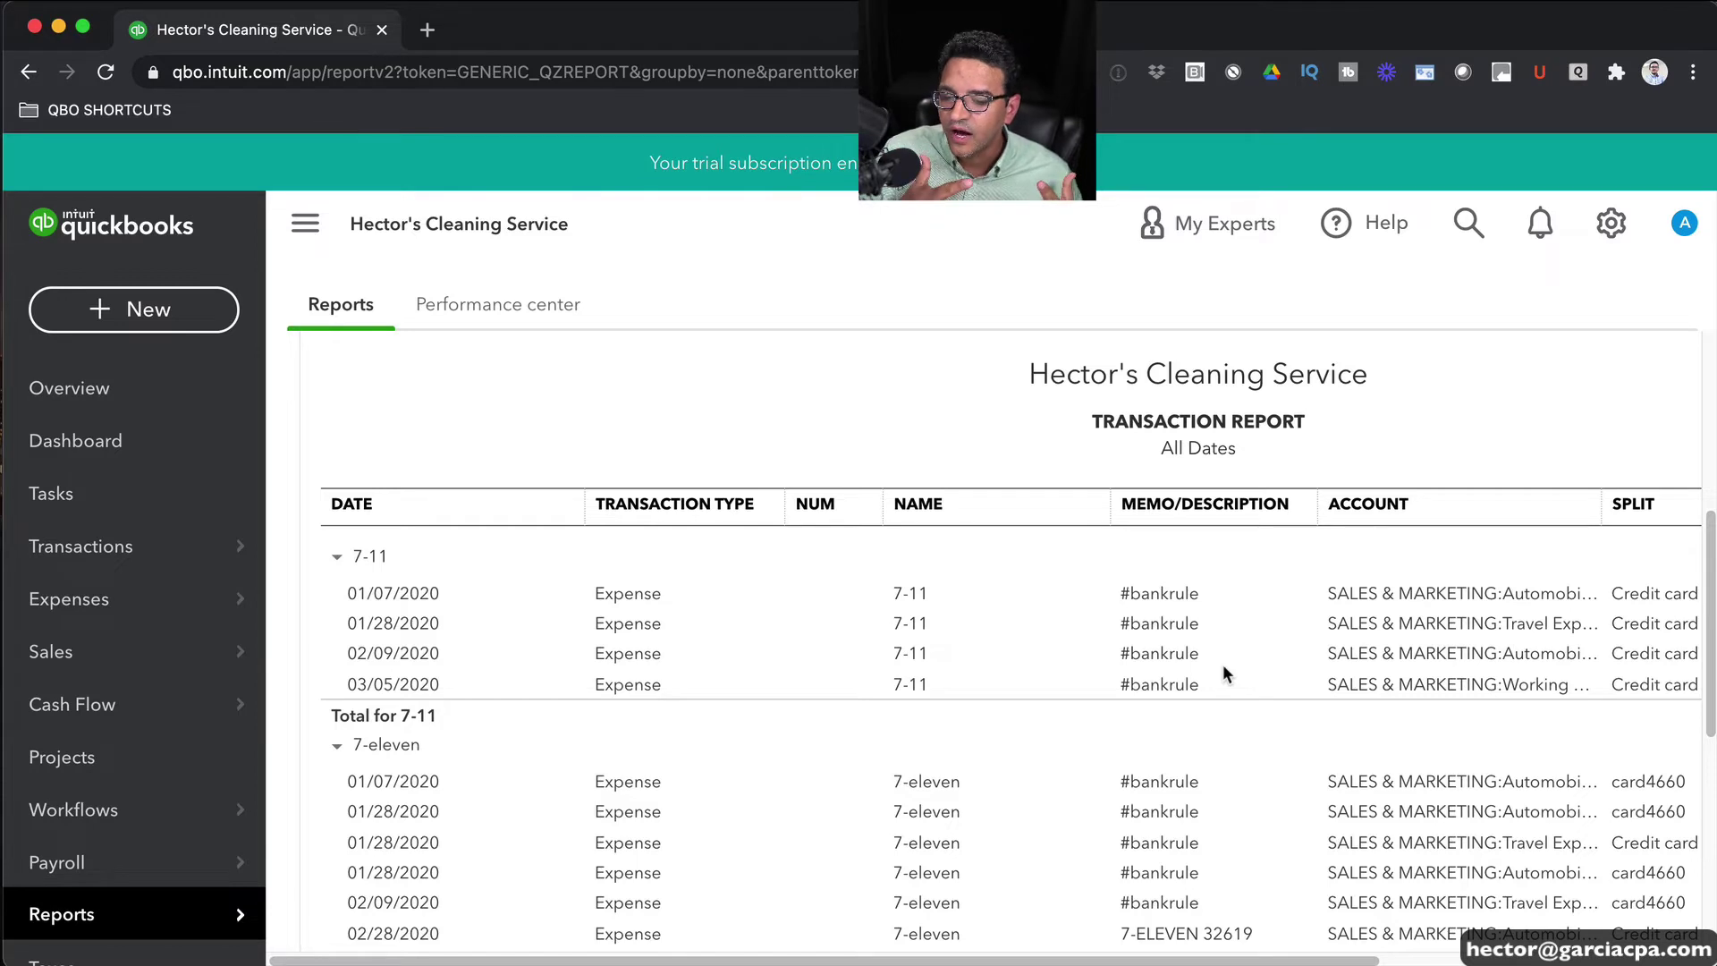
scroll(1198, 626, down, 1)
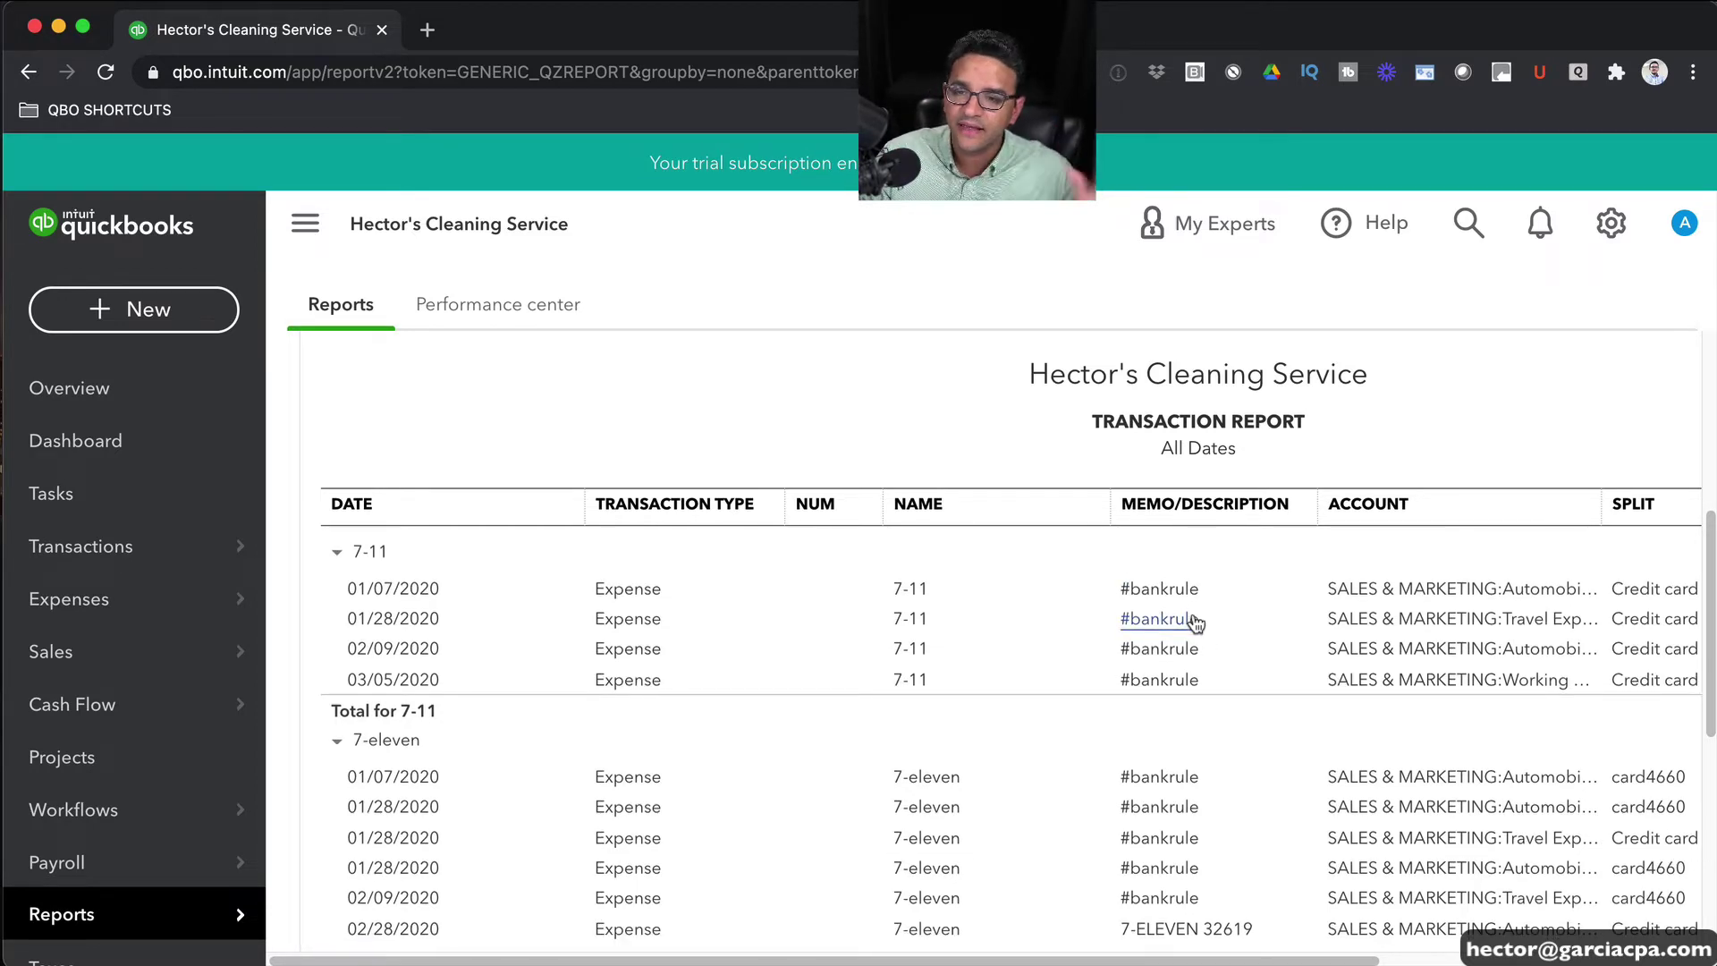
scroll(950, 466, up, 5)
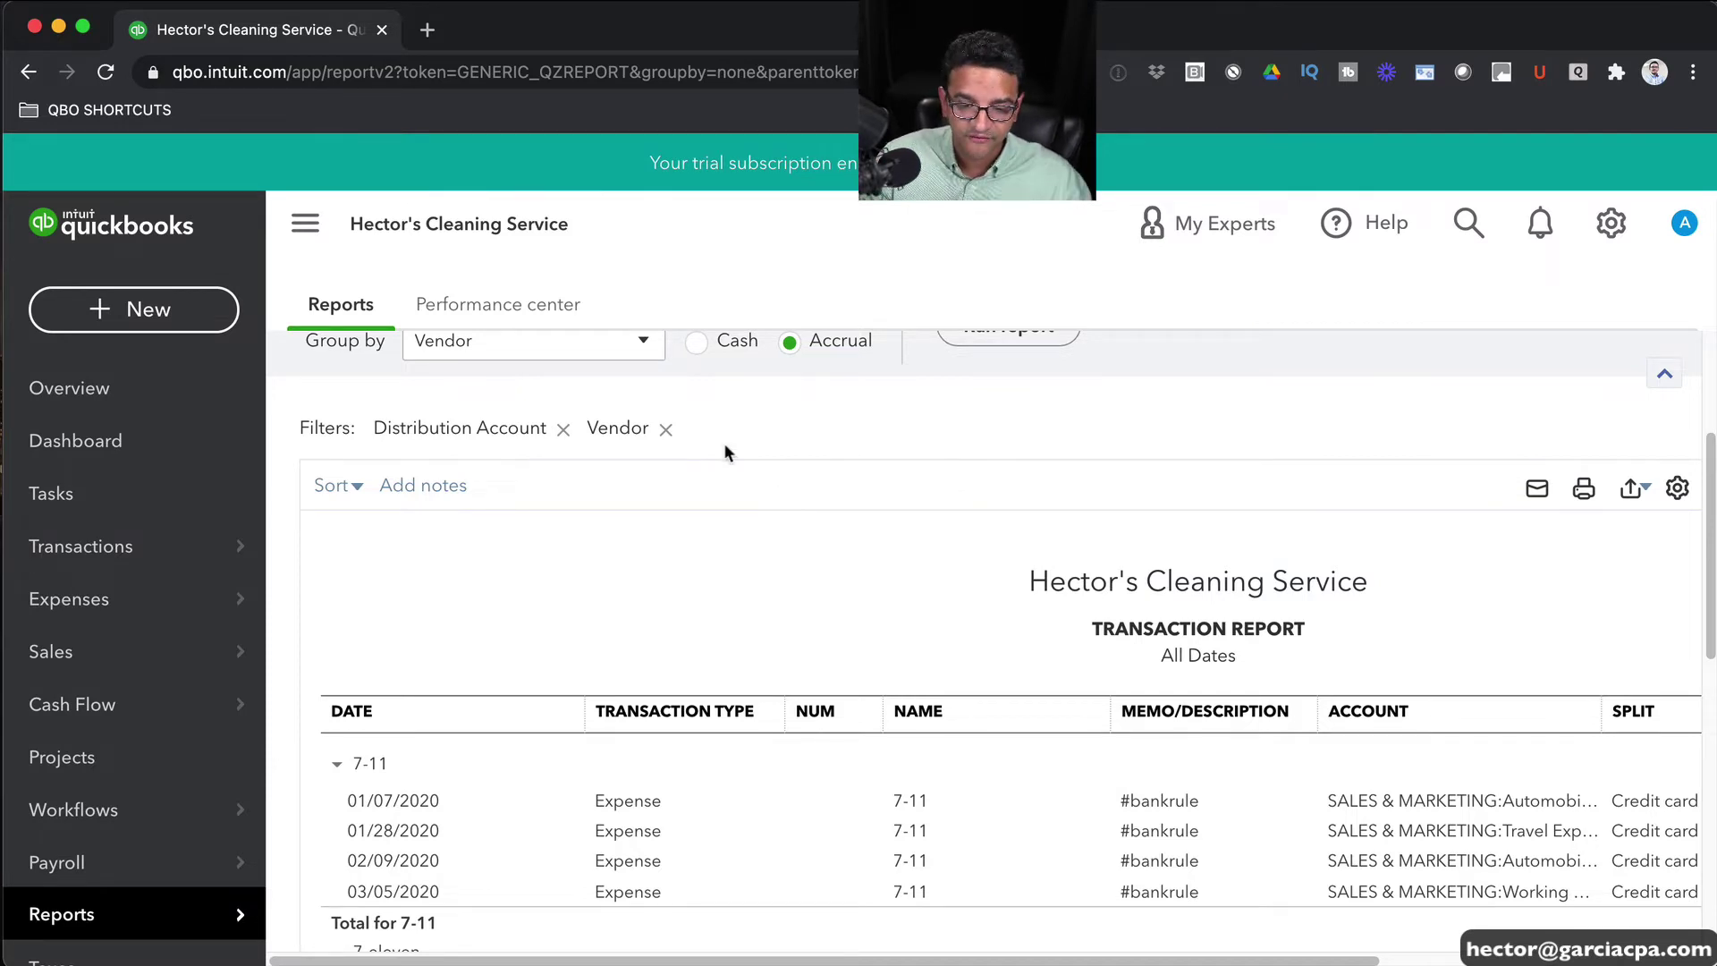
mouse_move(119, 601)
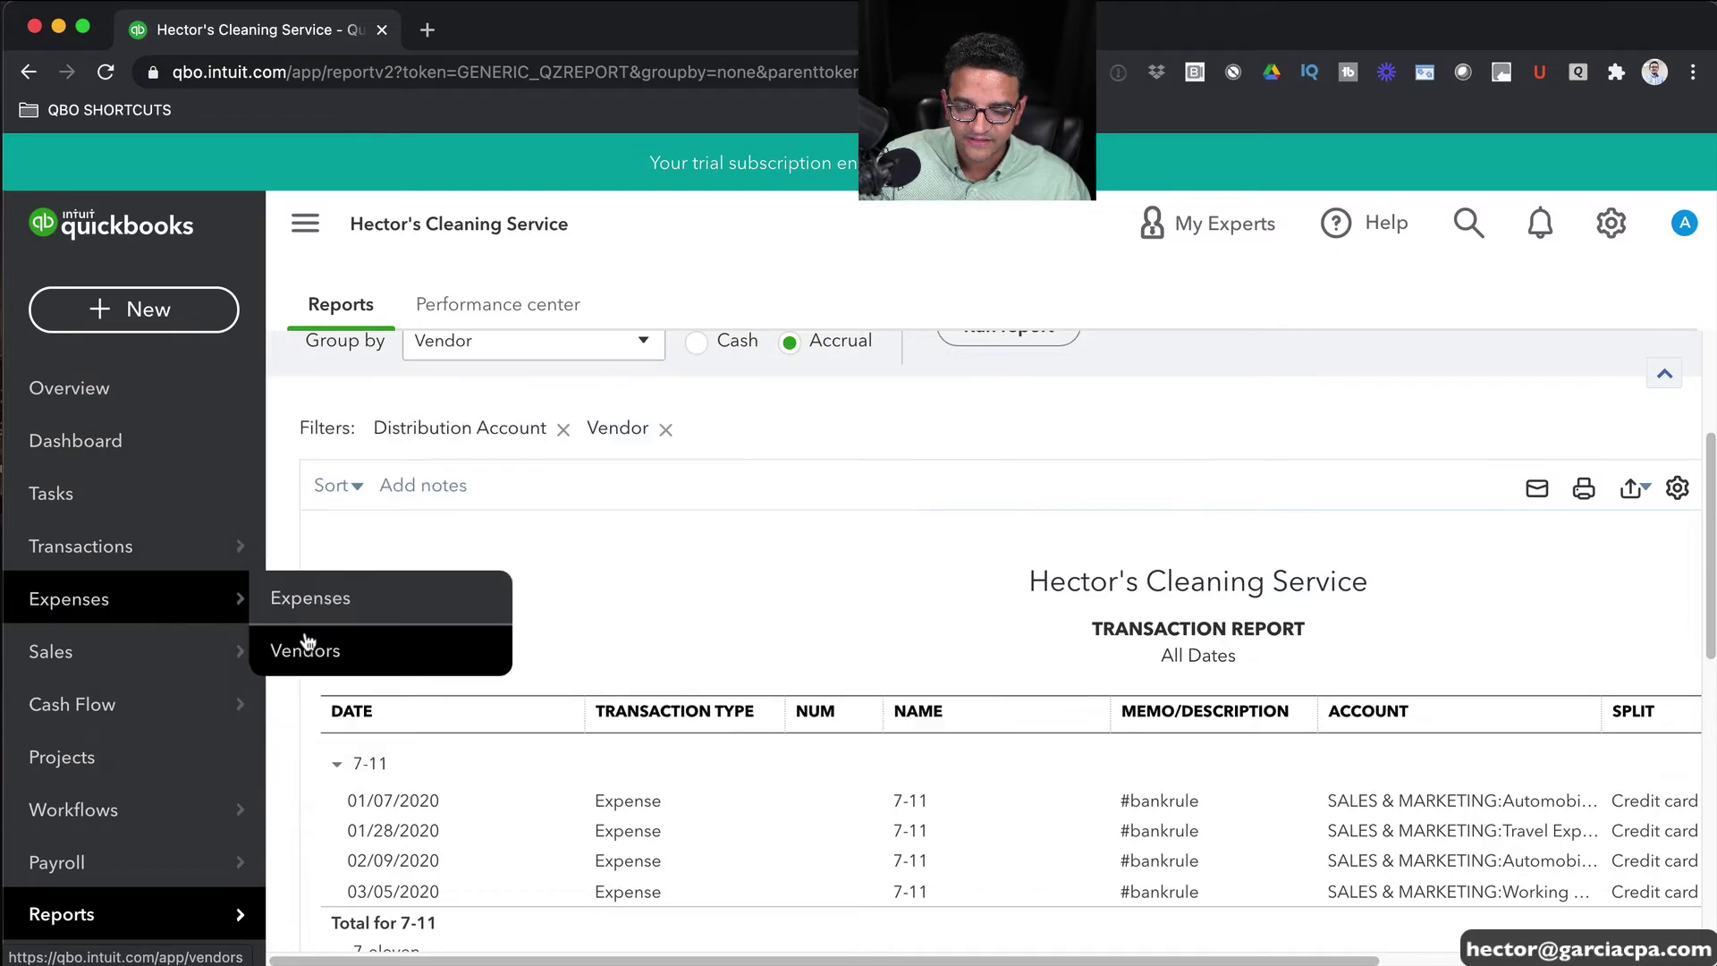
Step: Open the 7-11 vendor from the Vendors list
click(304, 643)
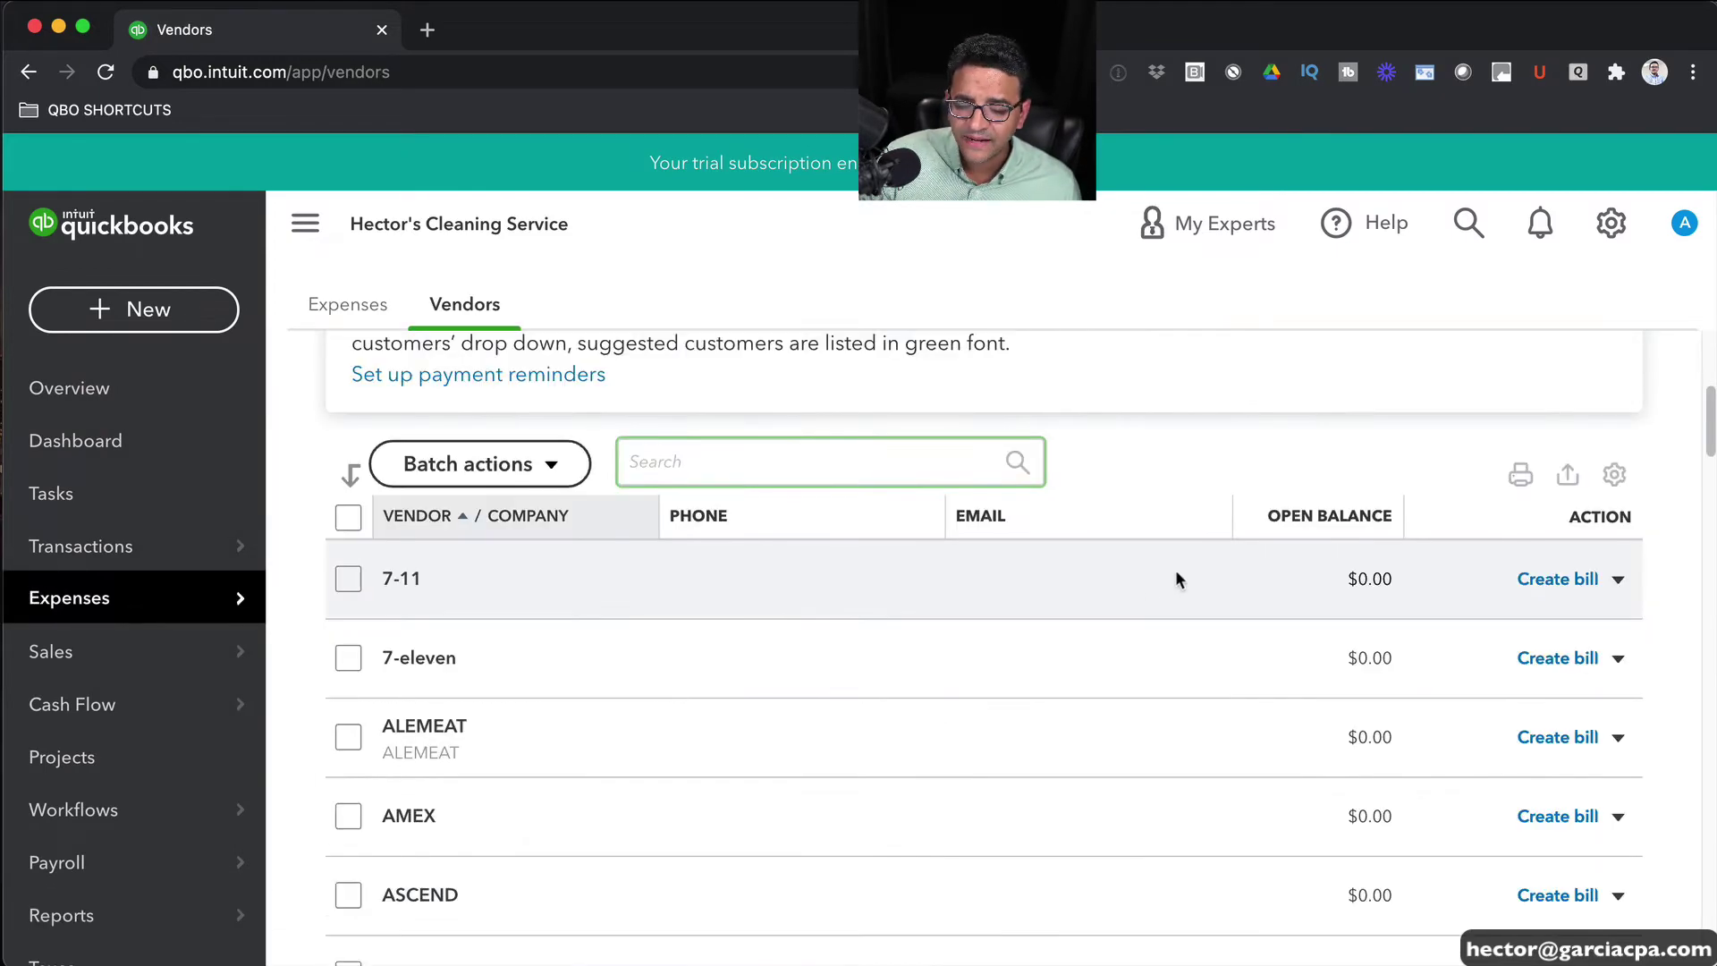
scroll(1037, 602, down, 3)
scroll(651, 554, up, 3)
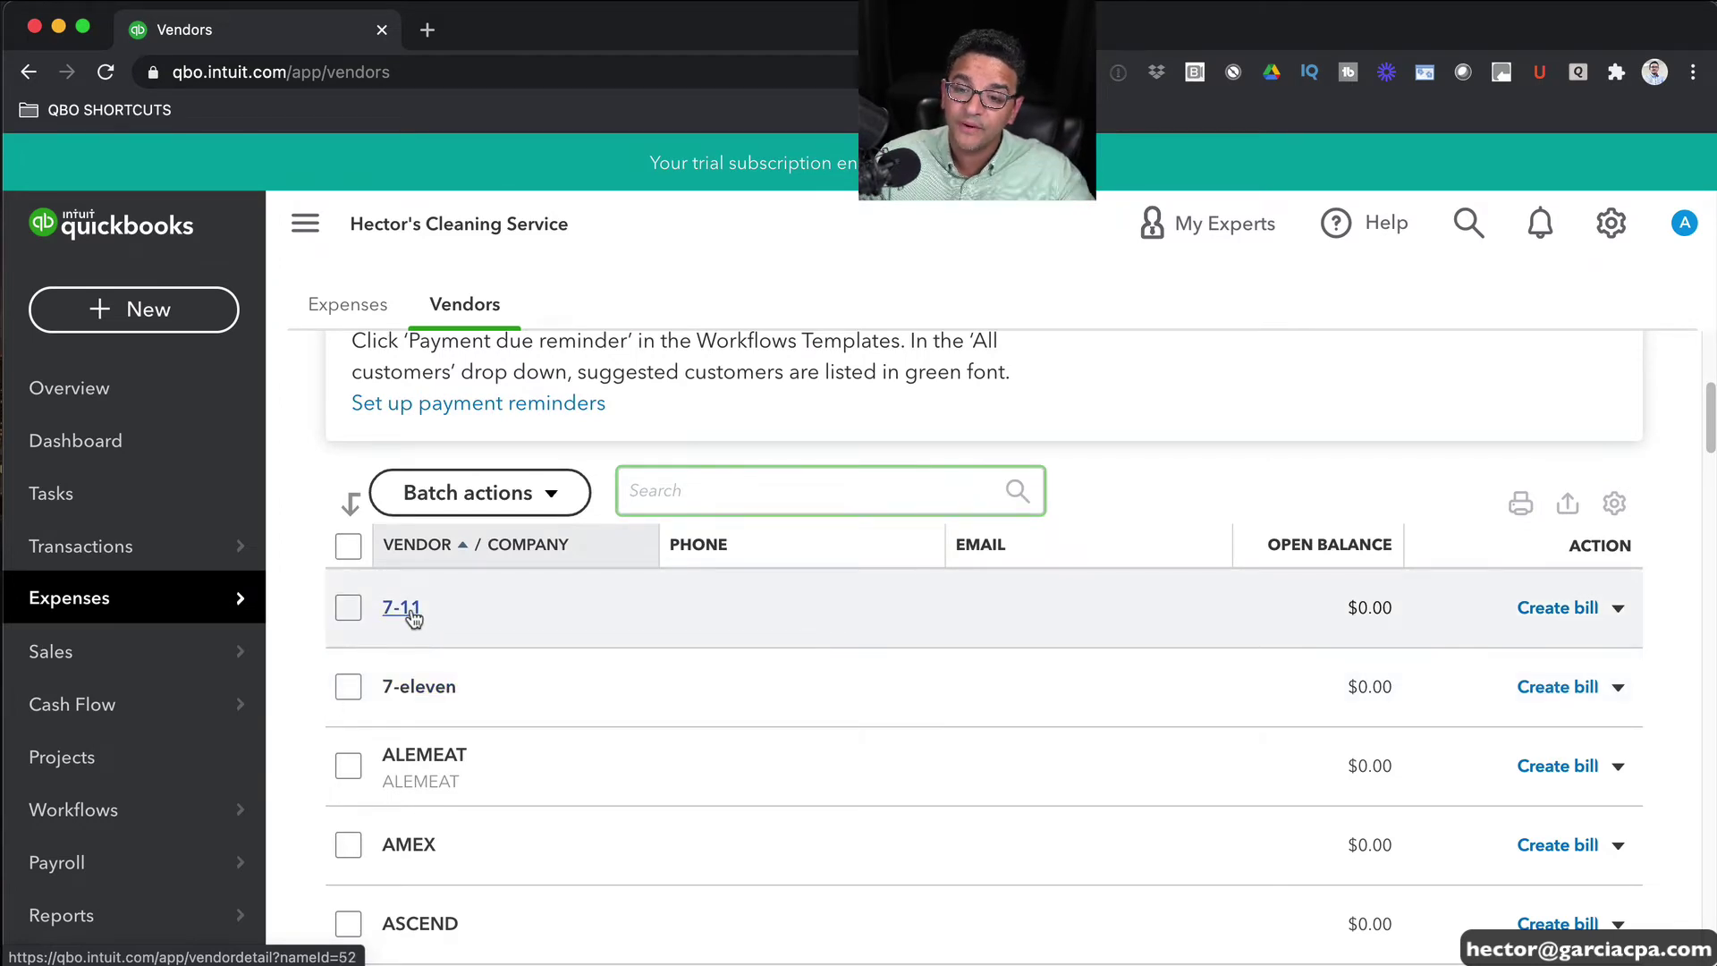
click(414, 615)
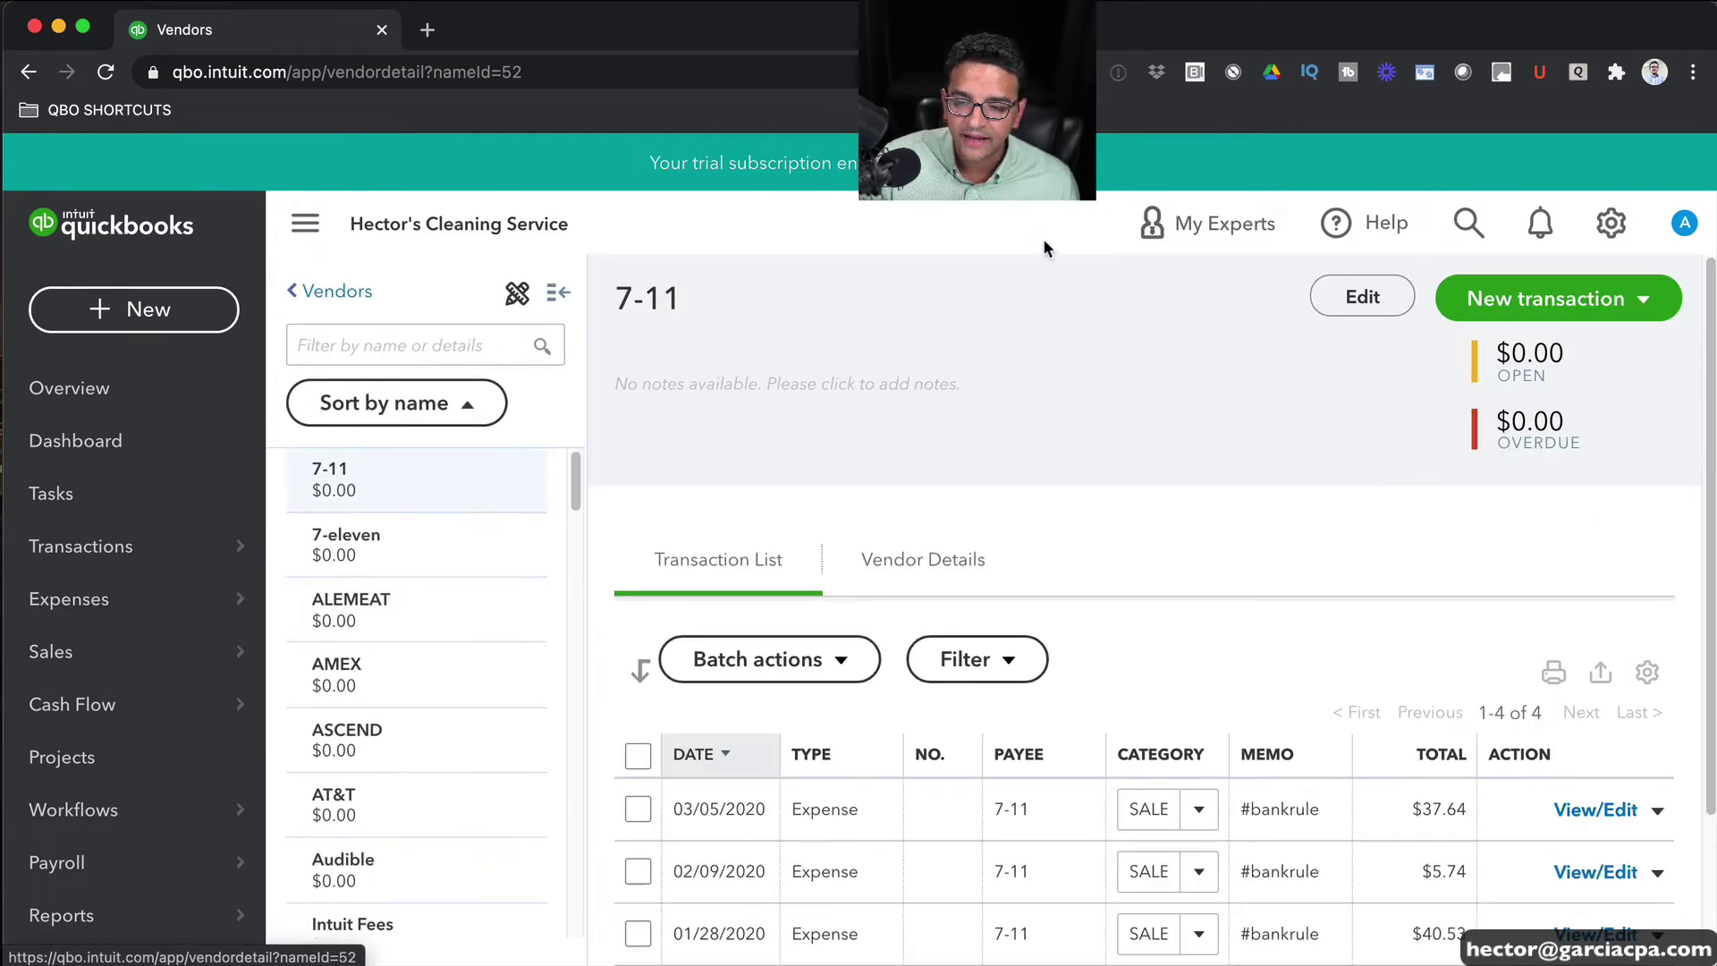
Step: Change 7-11's display name to 7-eleven, save, and confirm the merge
click(1358, 304)
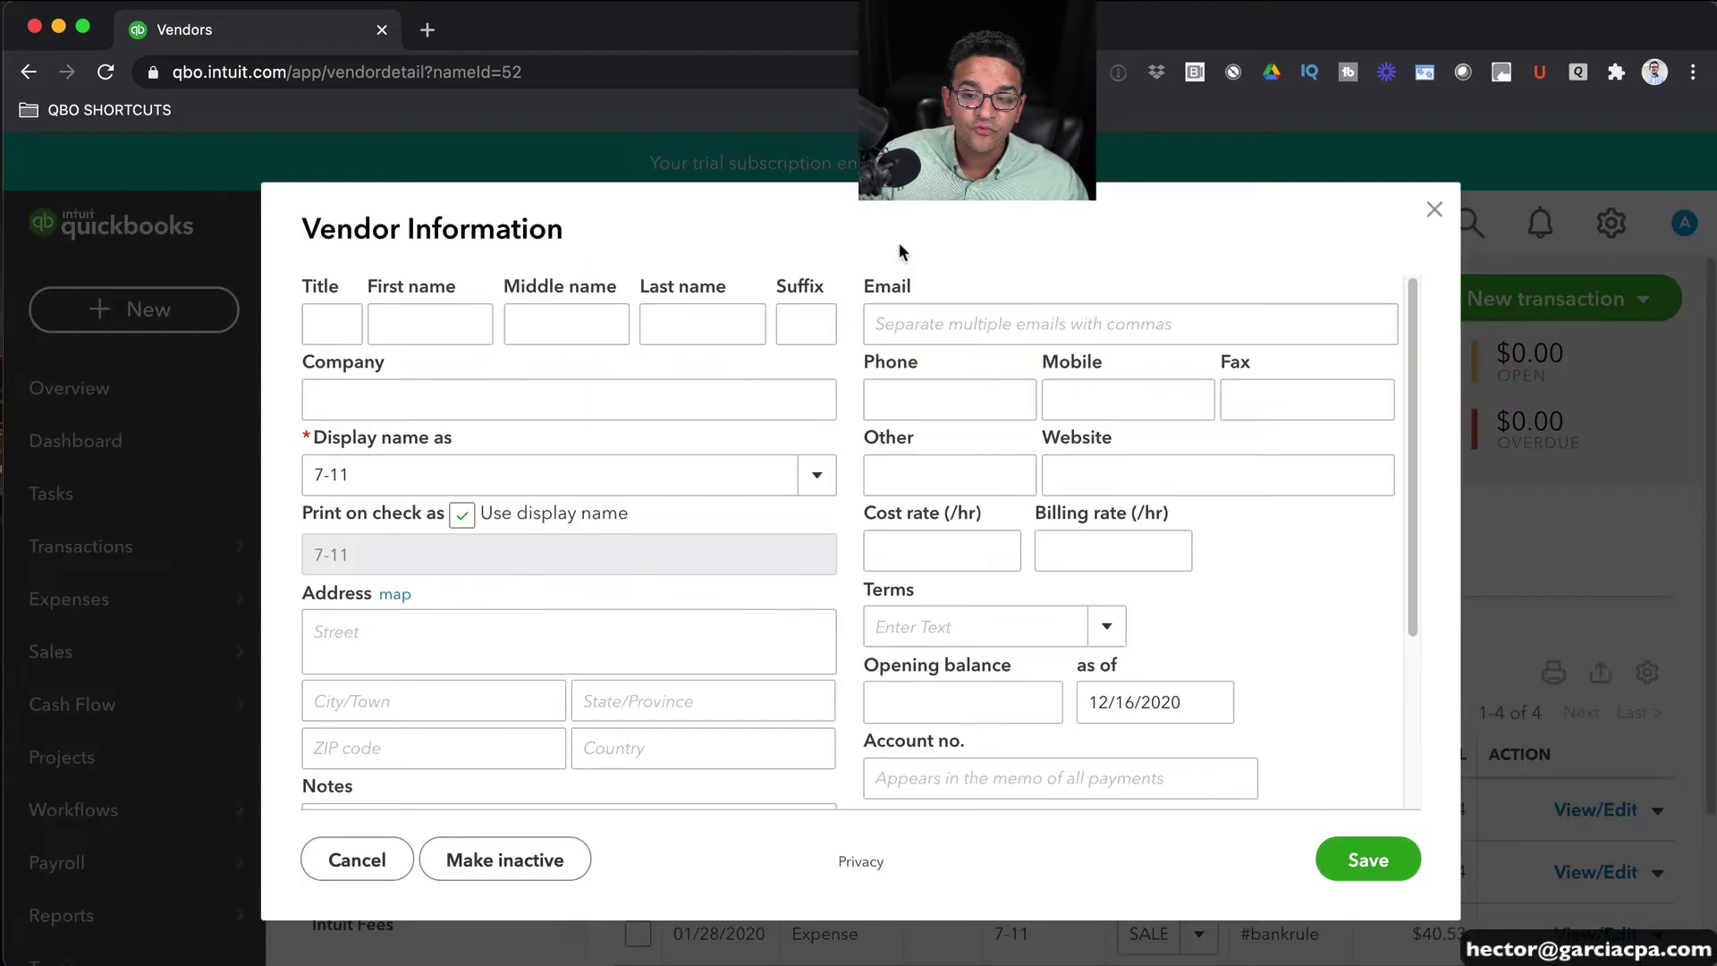
click(352, 473)
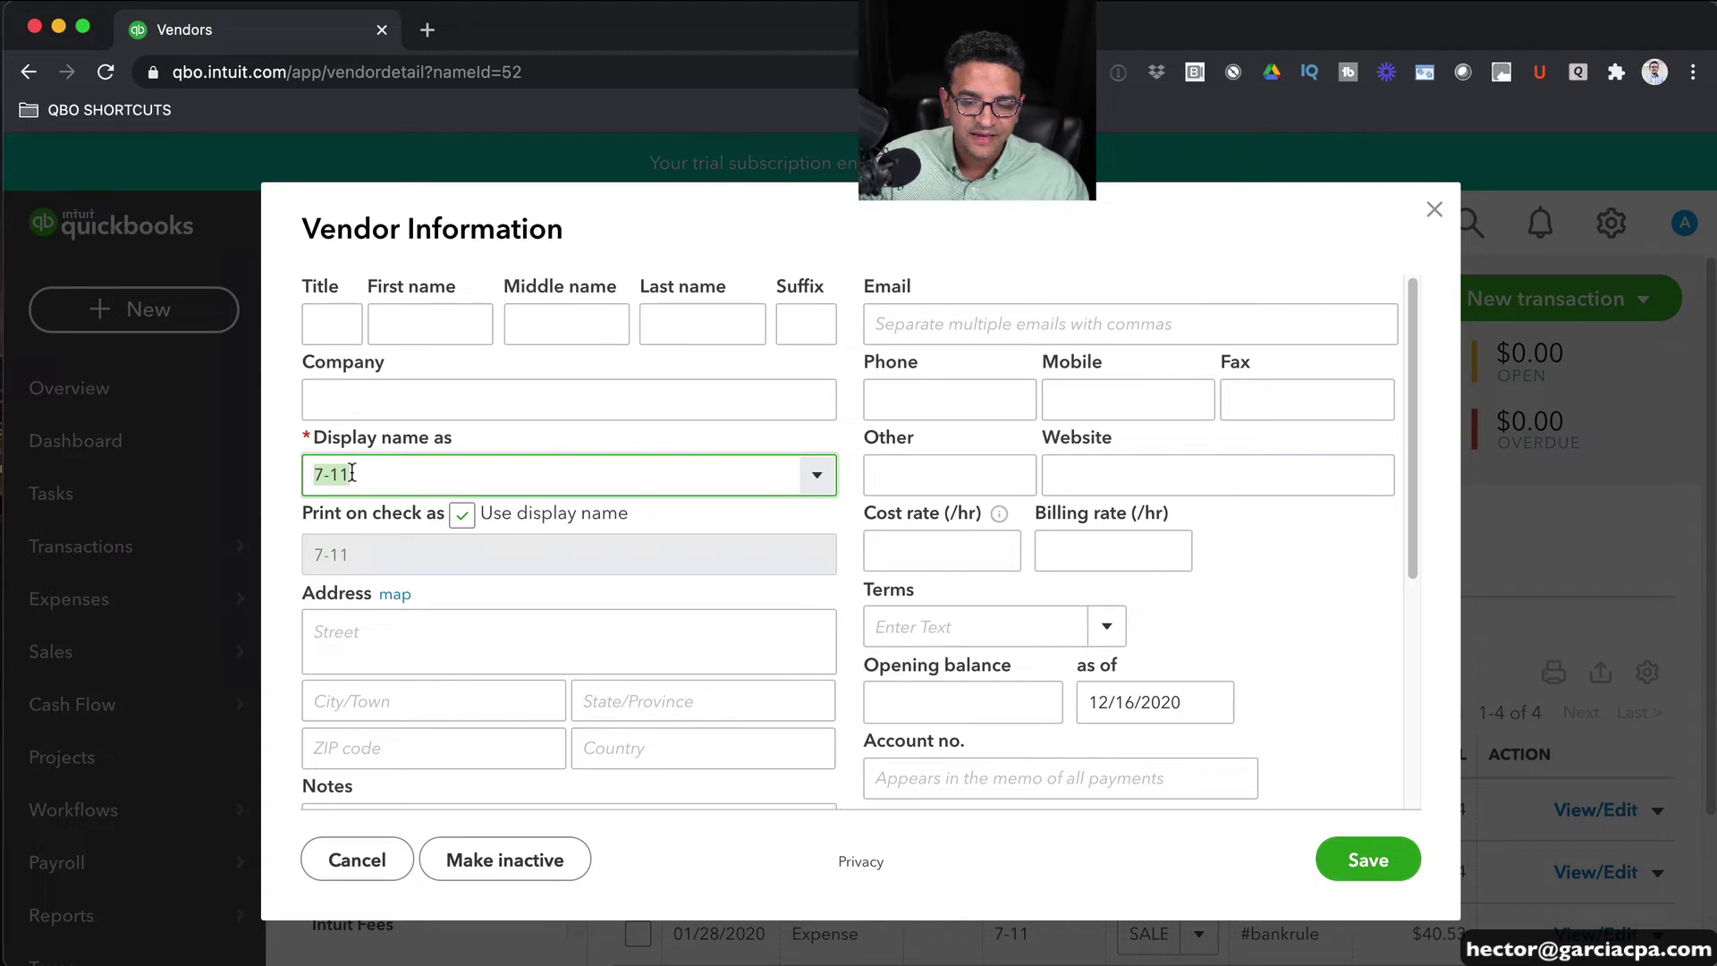
click(352, 473)
key(BackSpace)
key(BackSpace)
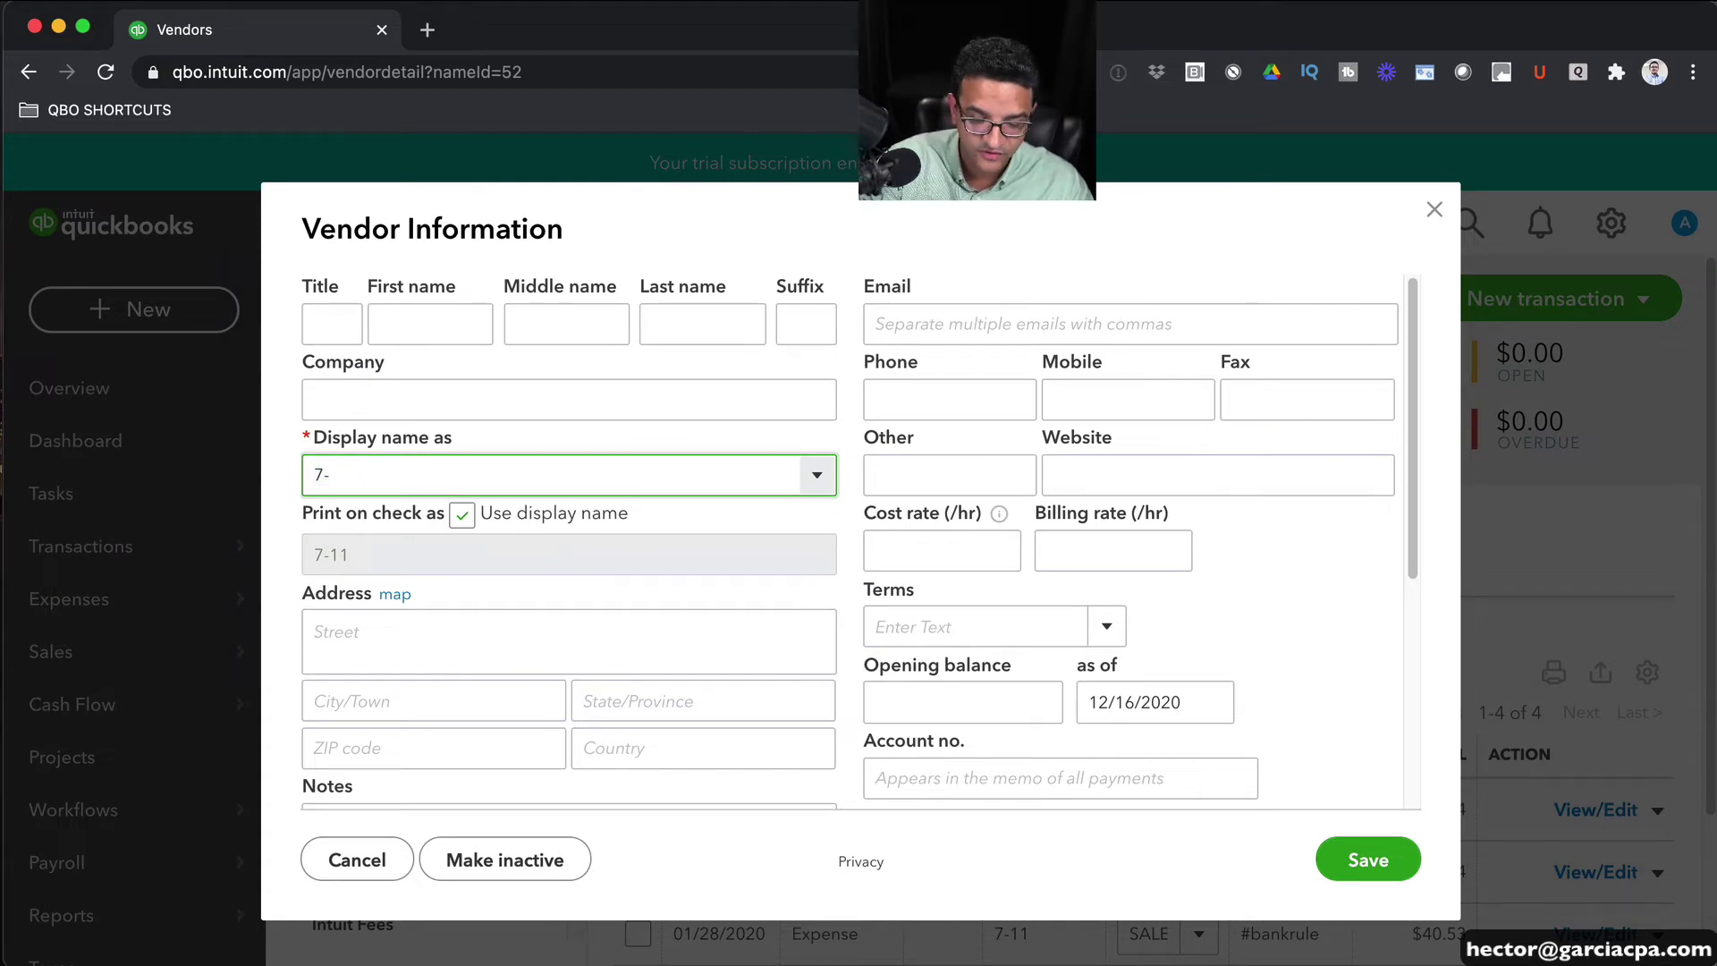
text(eleven)
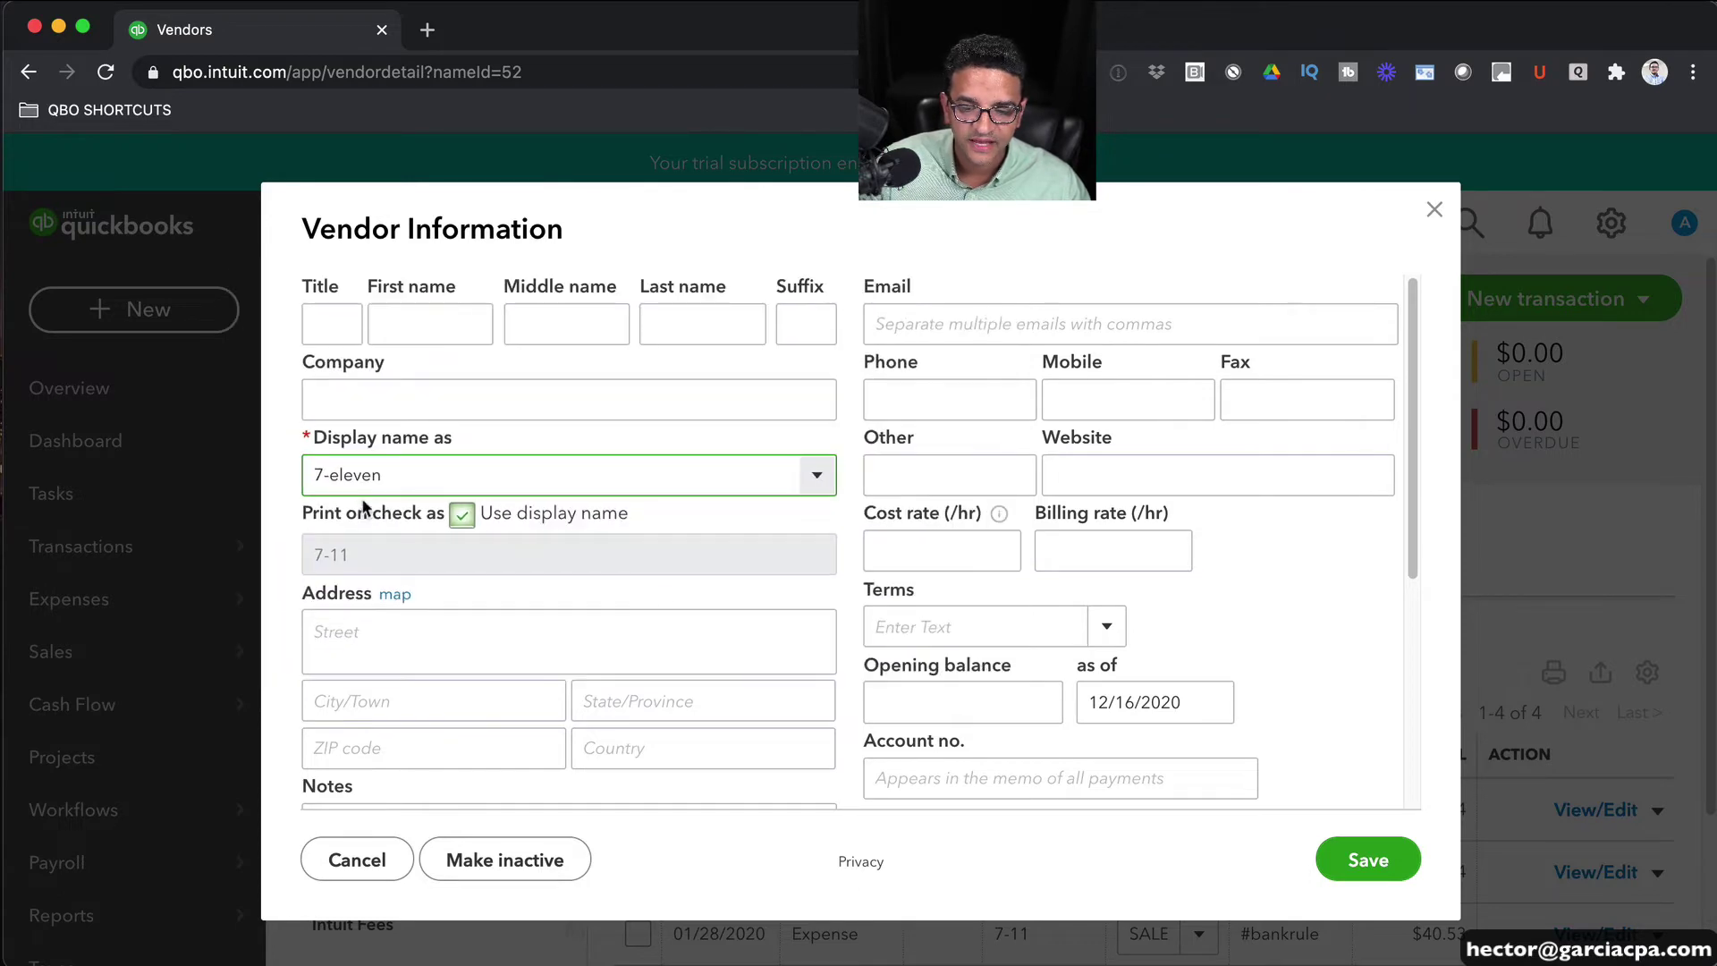
click(1368, 861)
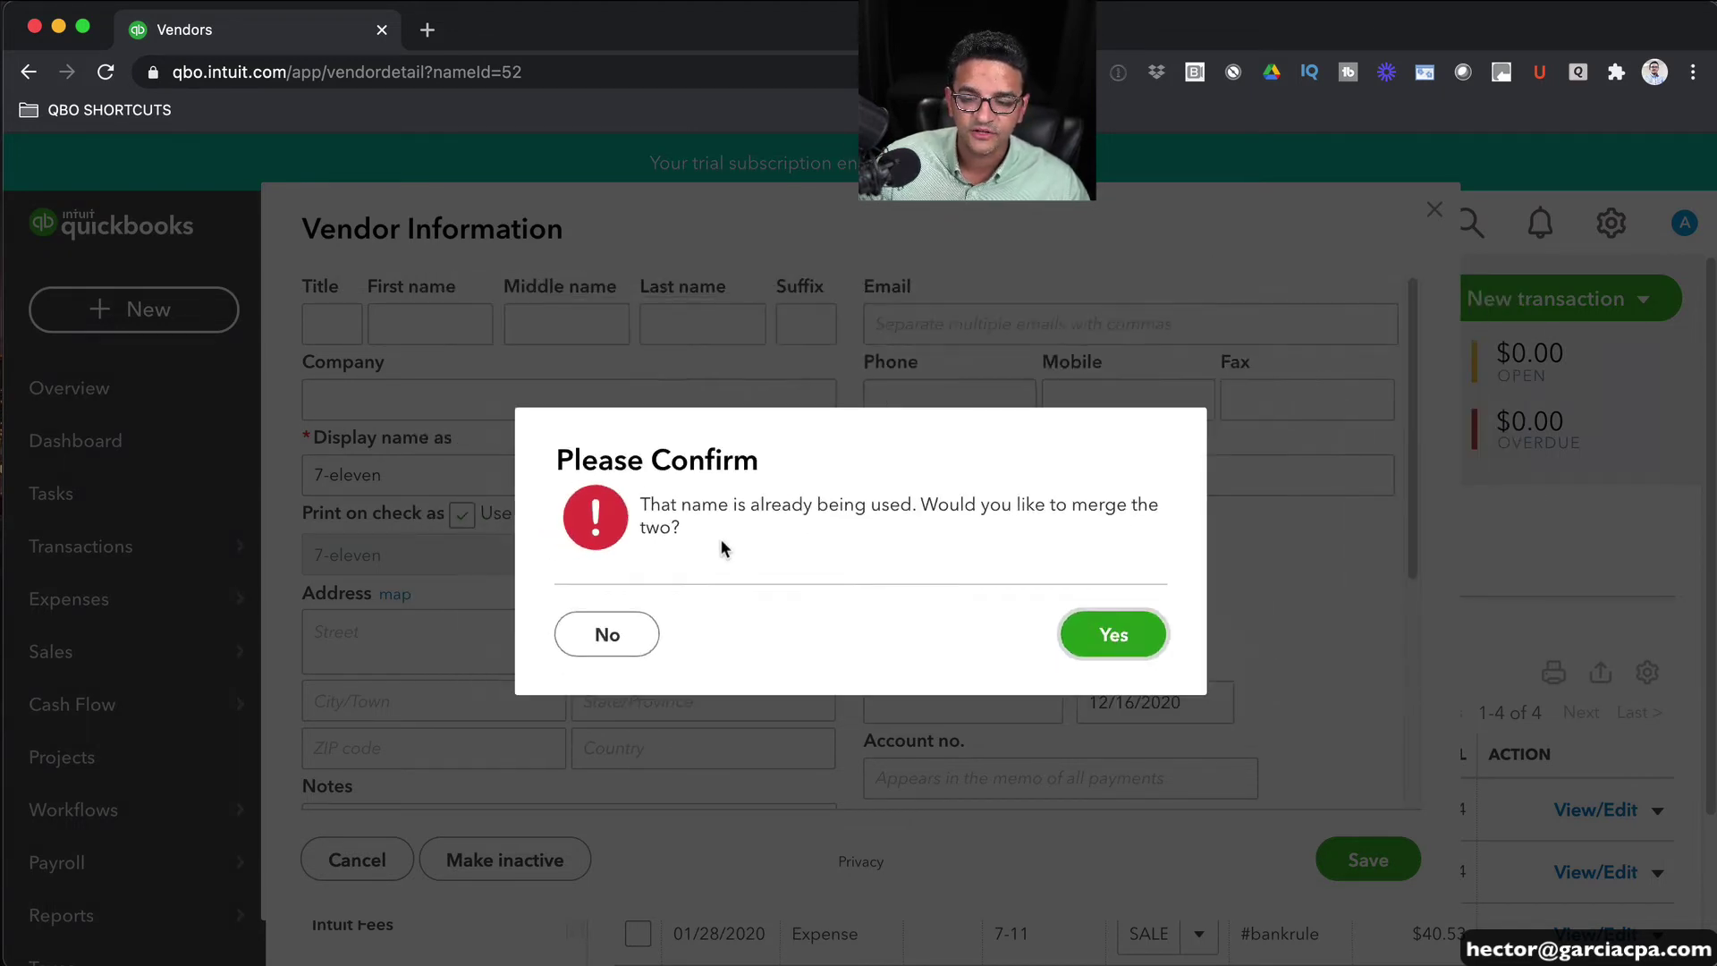
click(1148, 640)
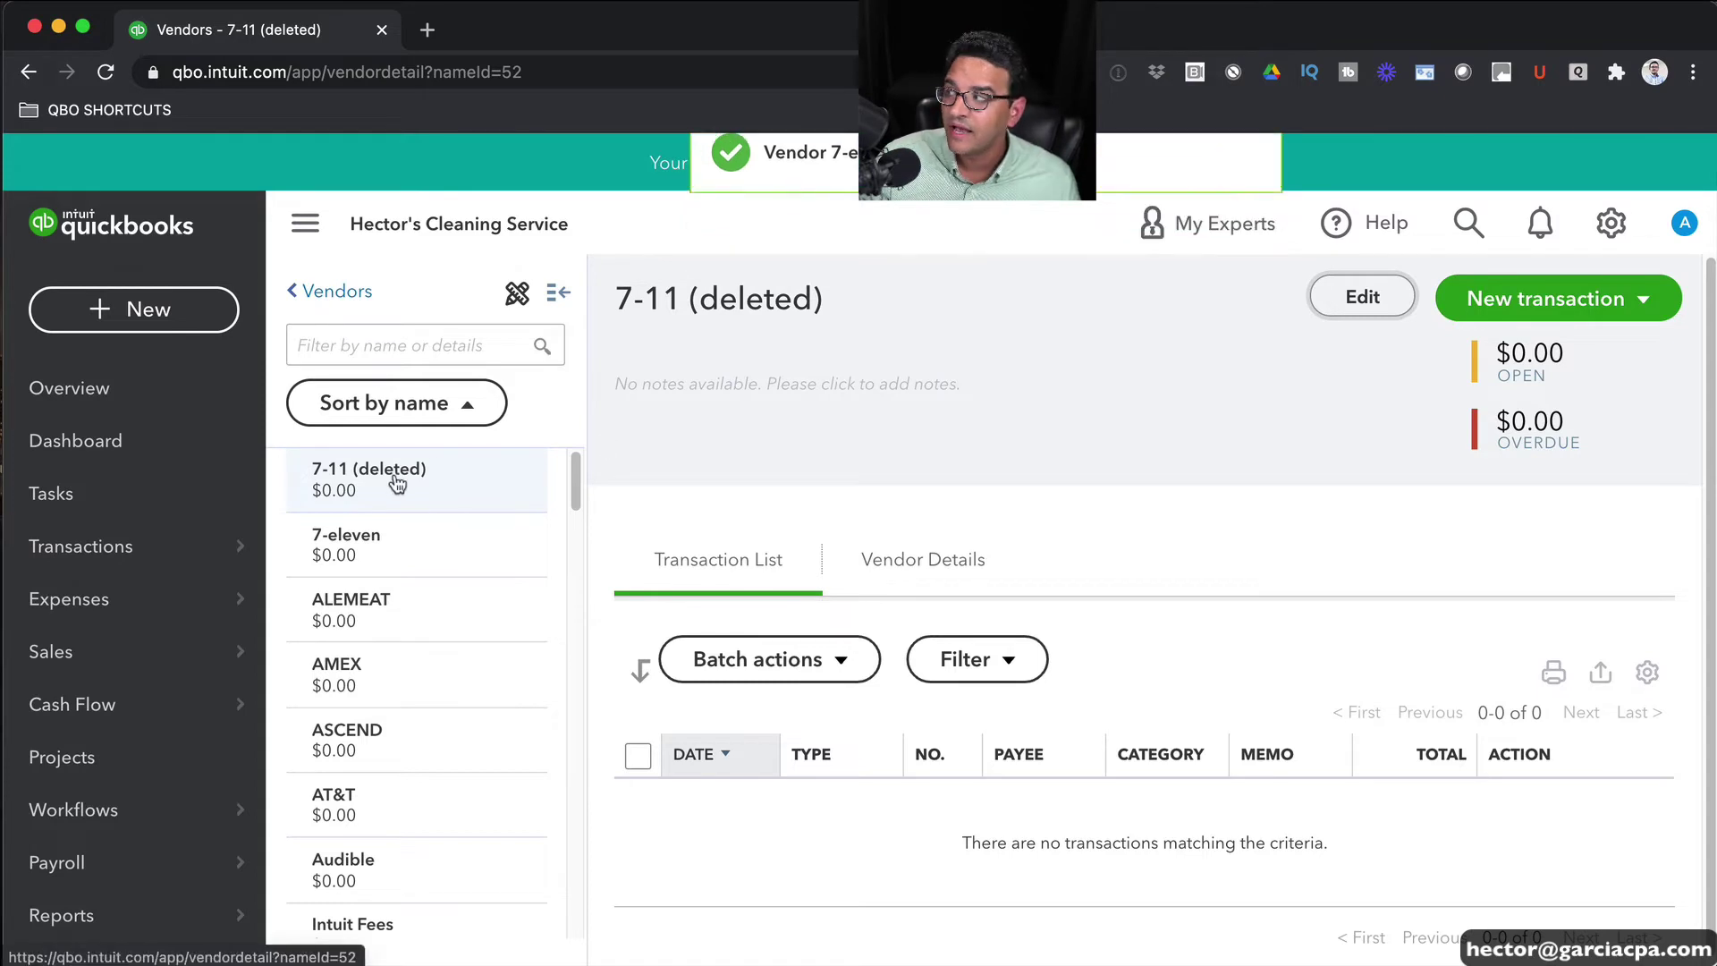
Step: Set SEVENELEVEN CORP's display name to 7-eleven, save, and confirm the merge
scroll(472, 690, down, 1)
scroll(471, 690, down, 5)
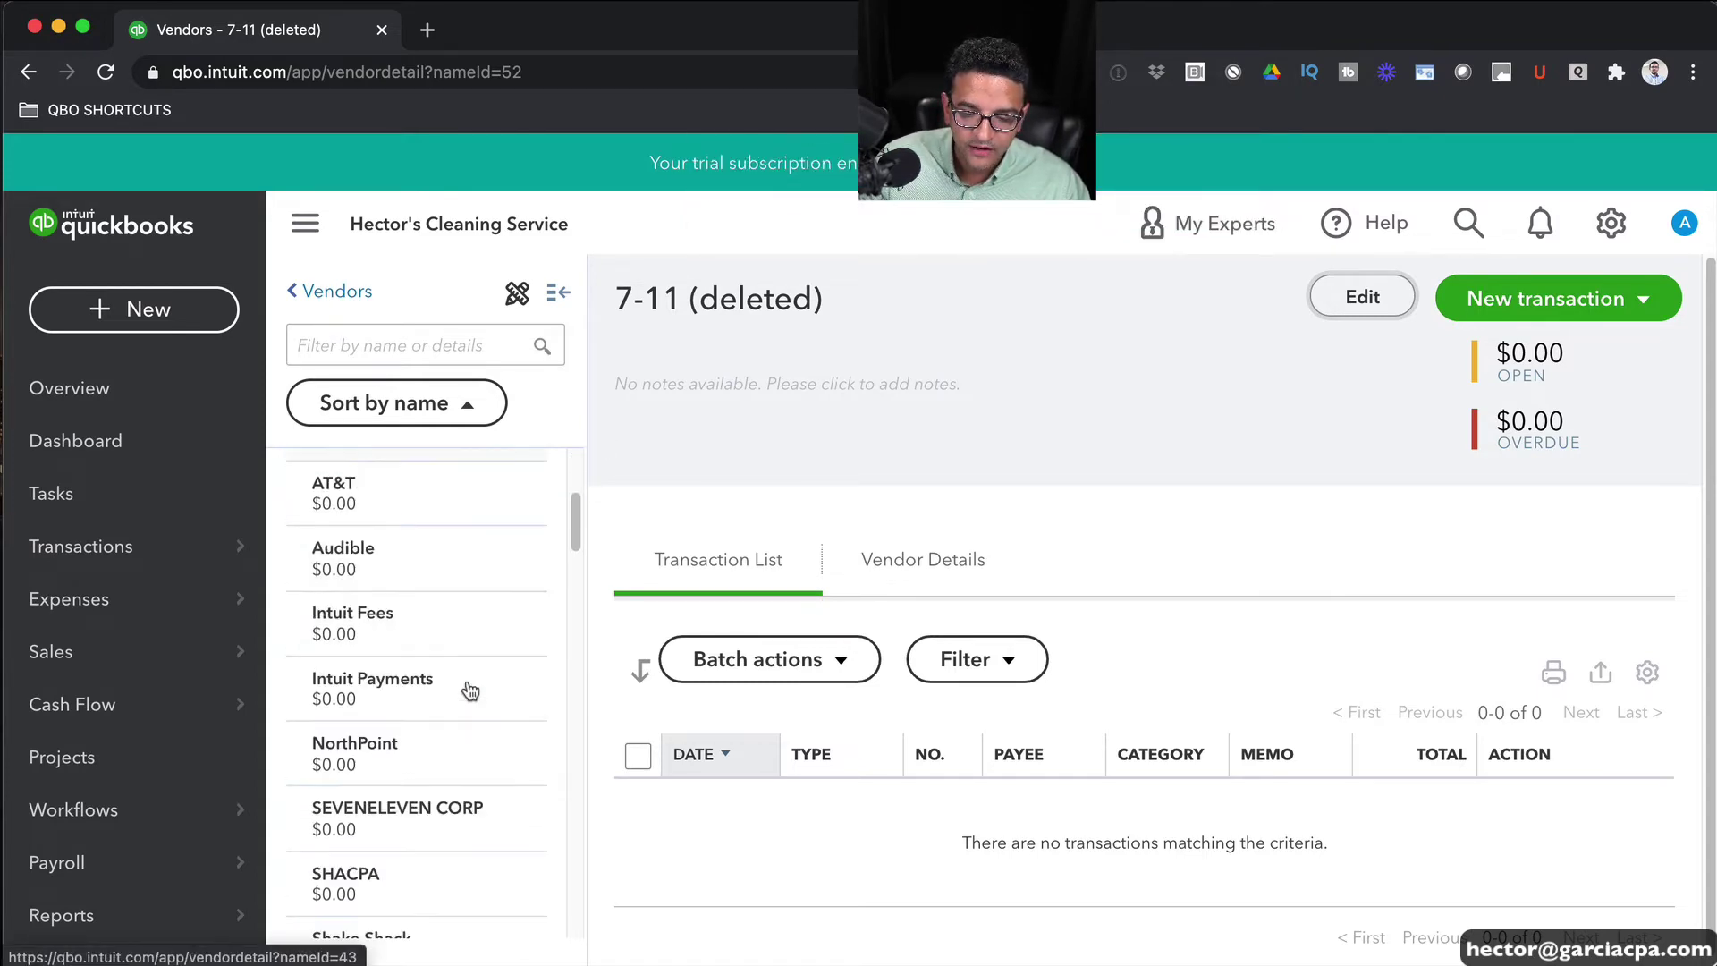
click(382, 769)
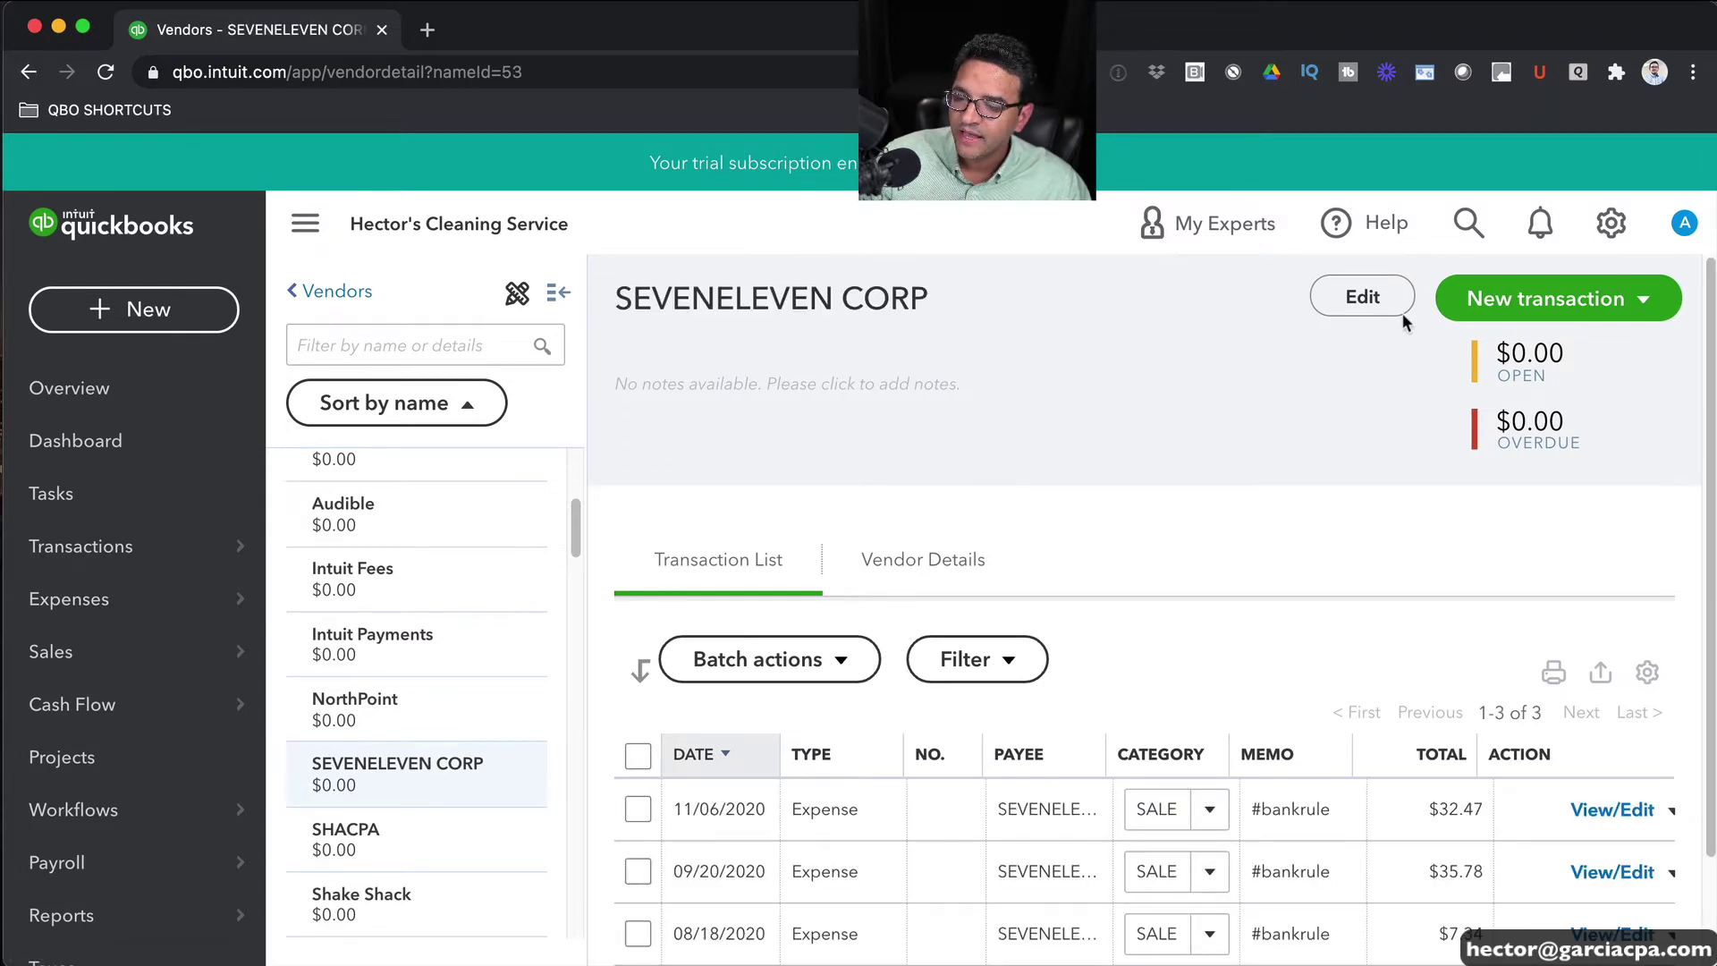
click(1350, 300)
click(522, 464)
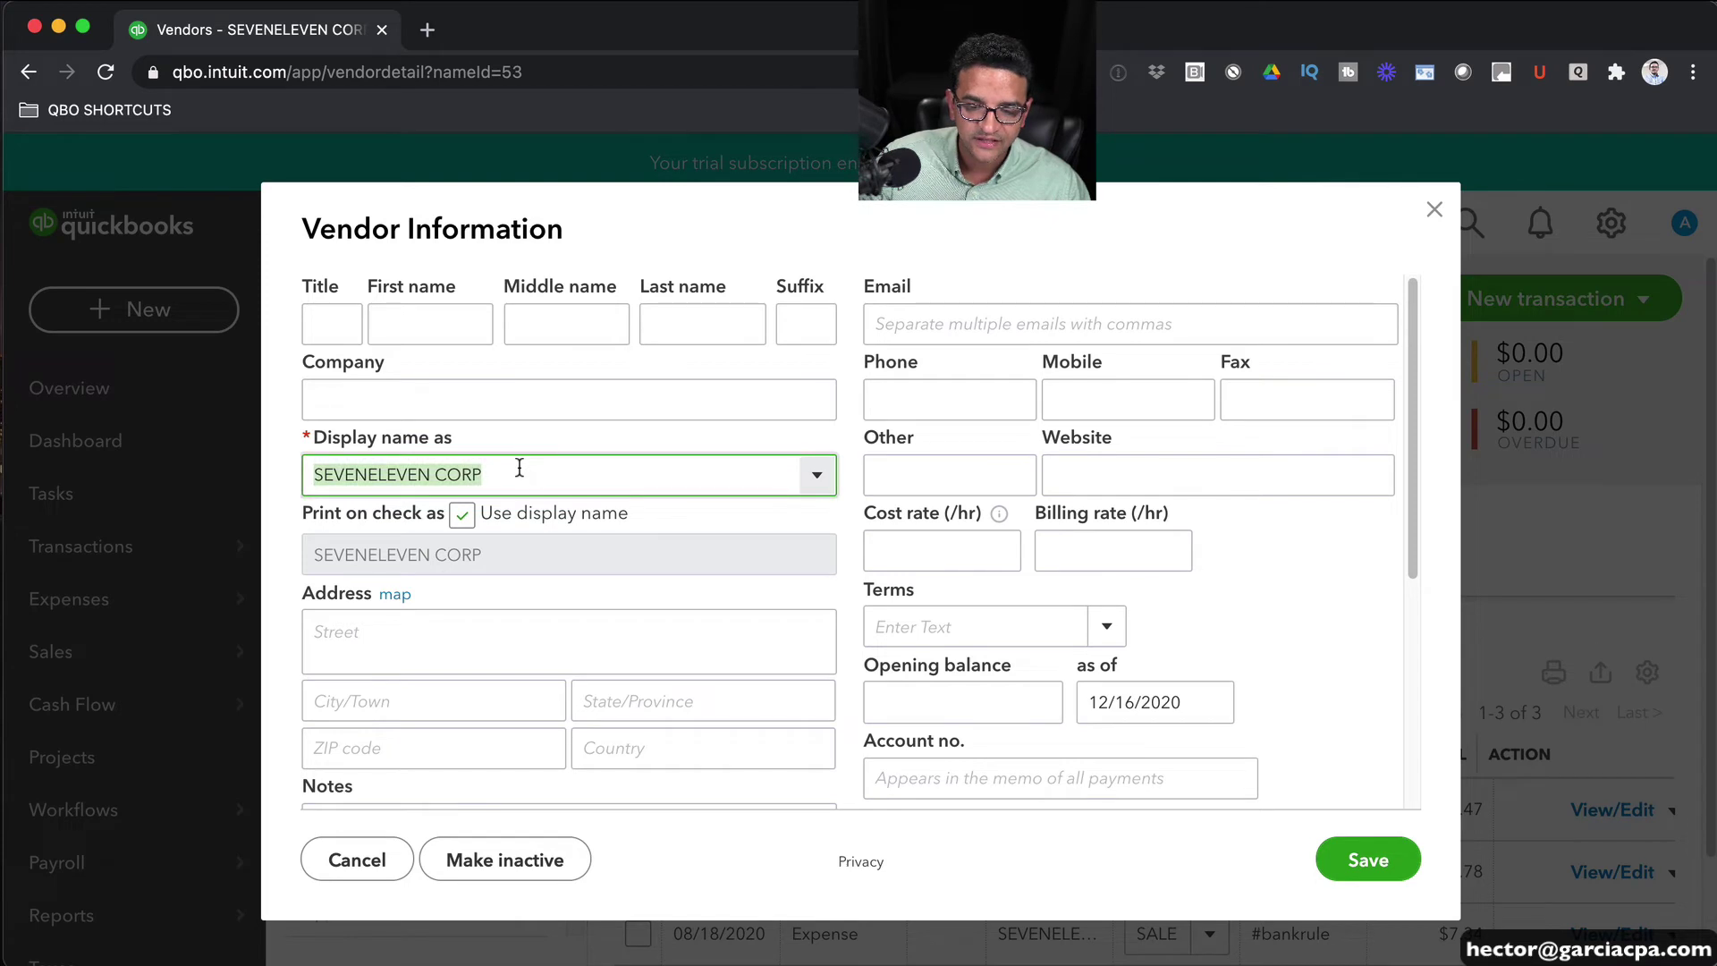
text(7*)
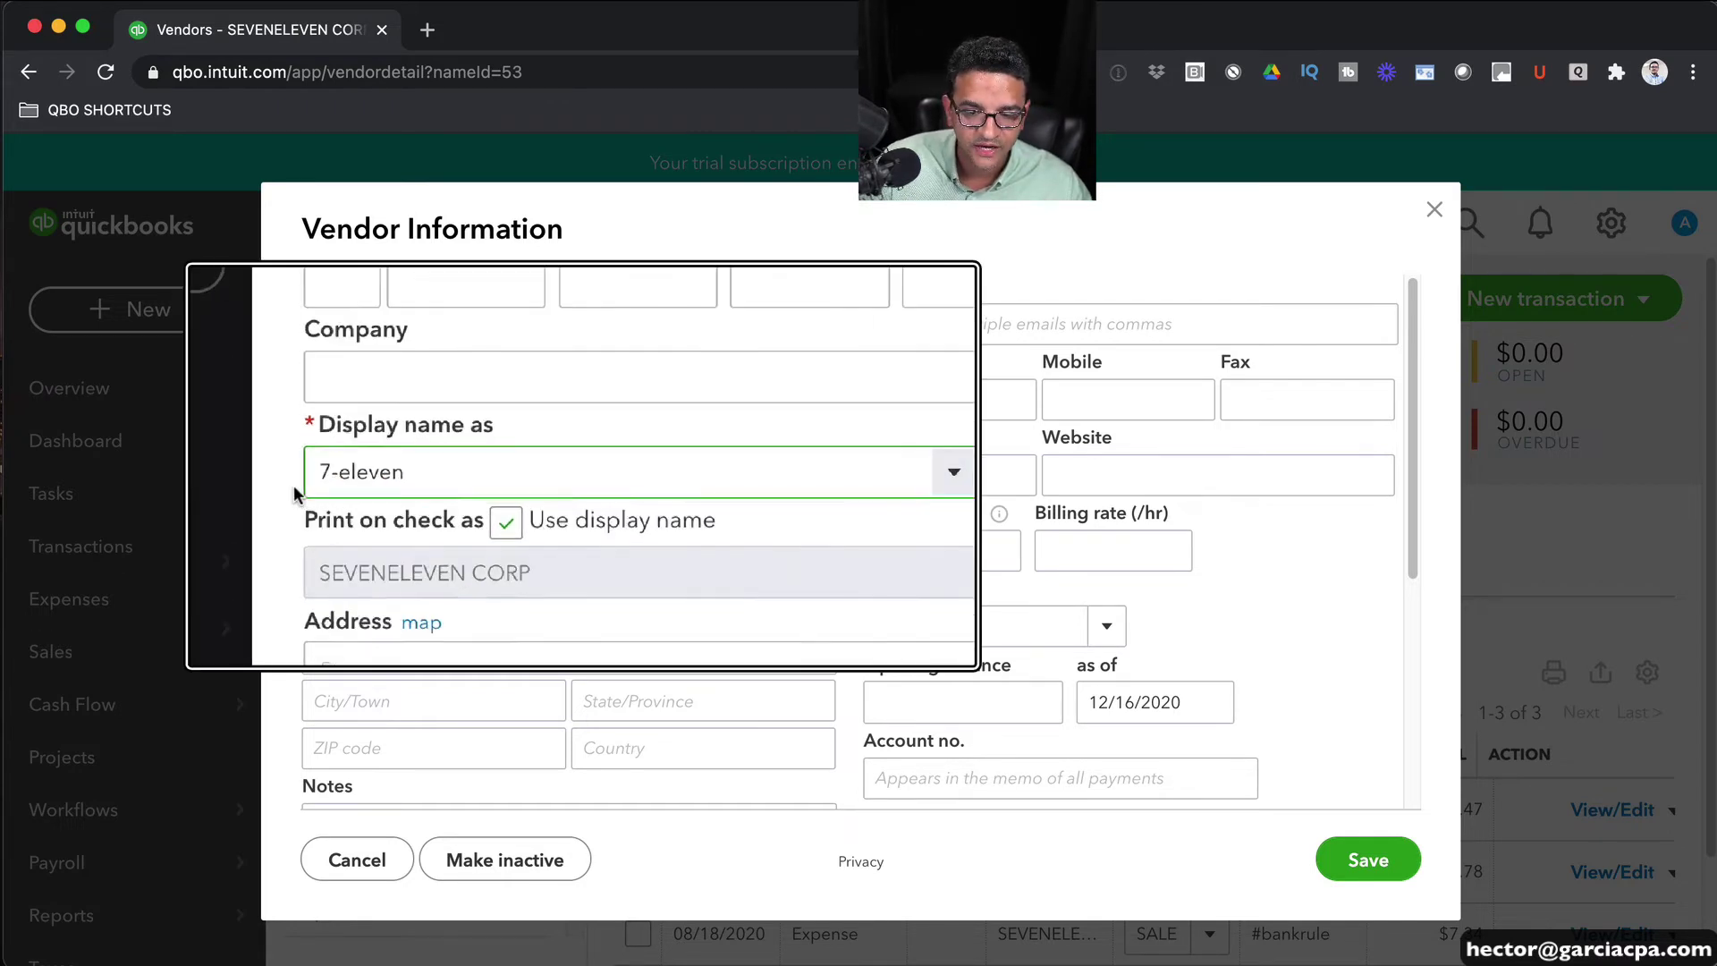
click(1377, 859)
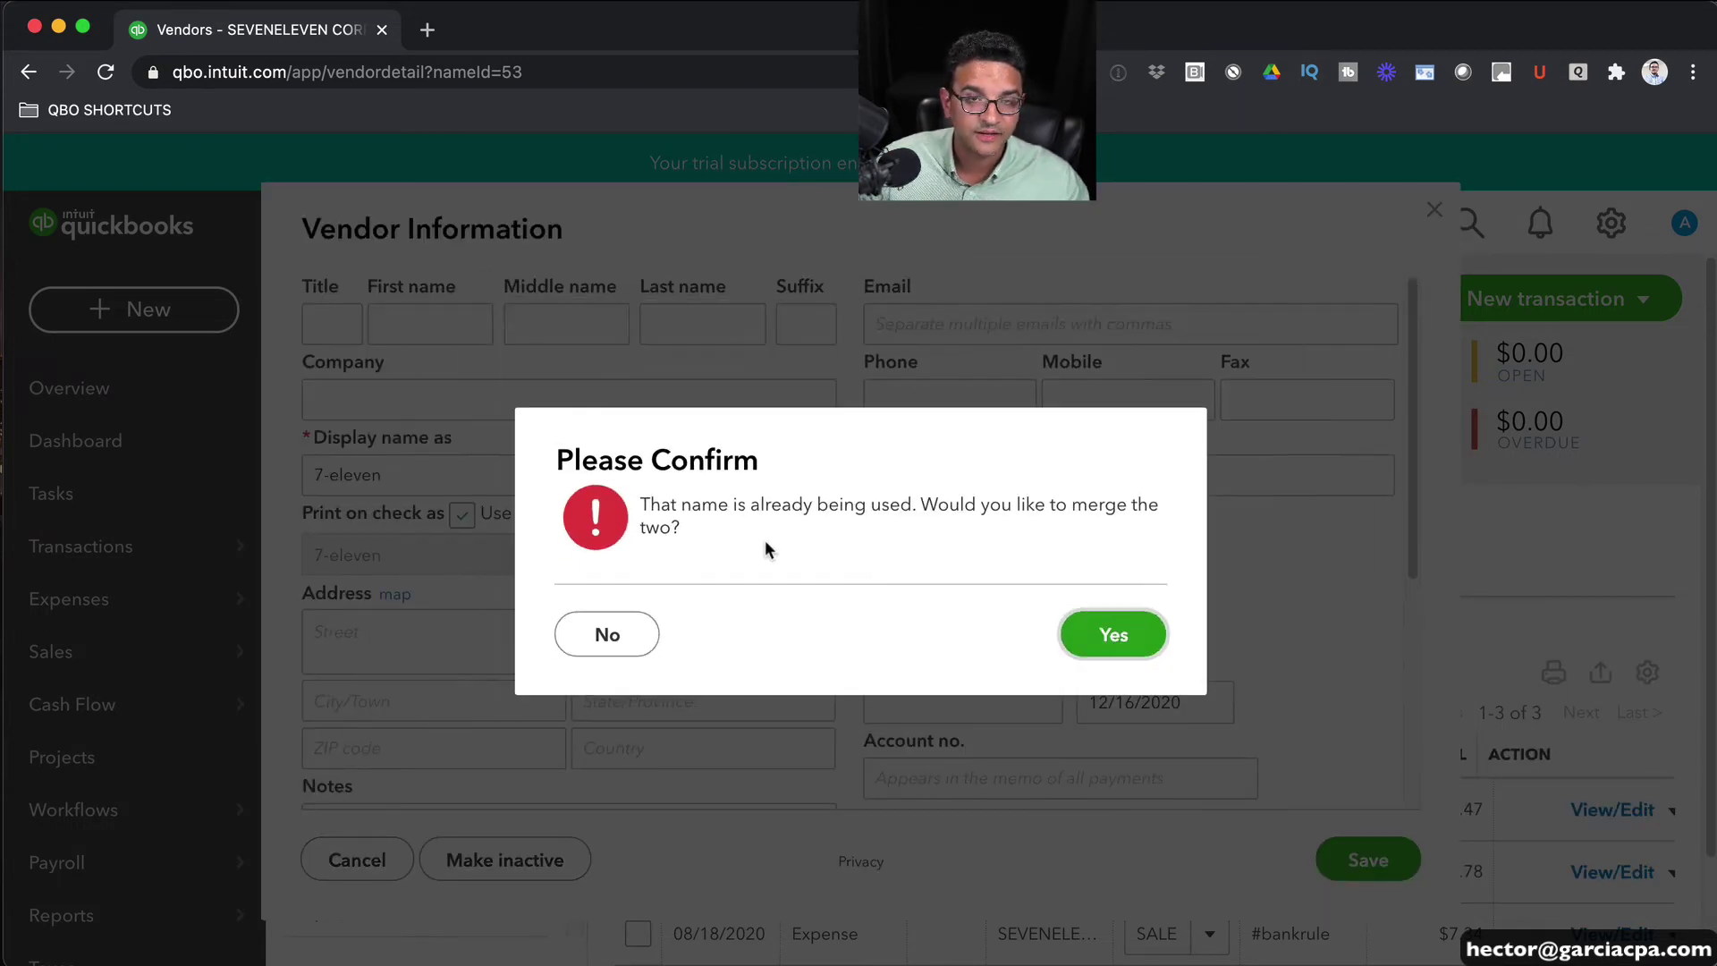
click(1111, 633)
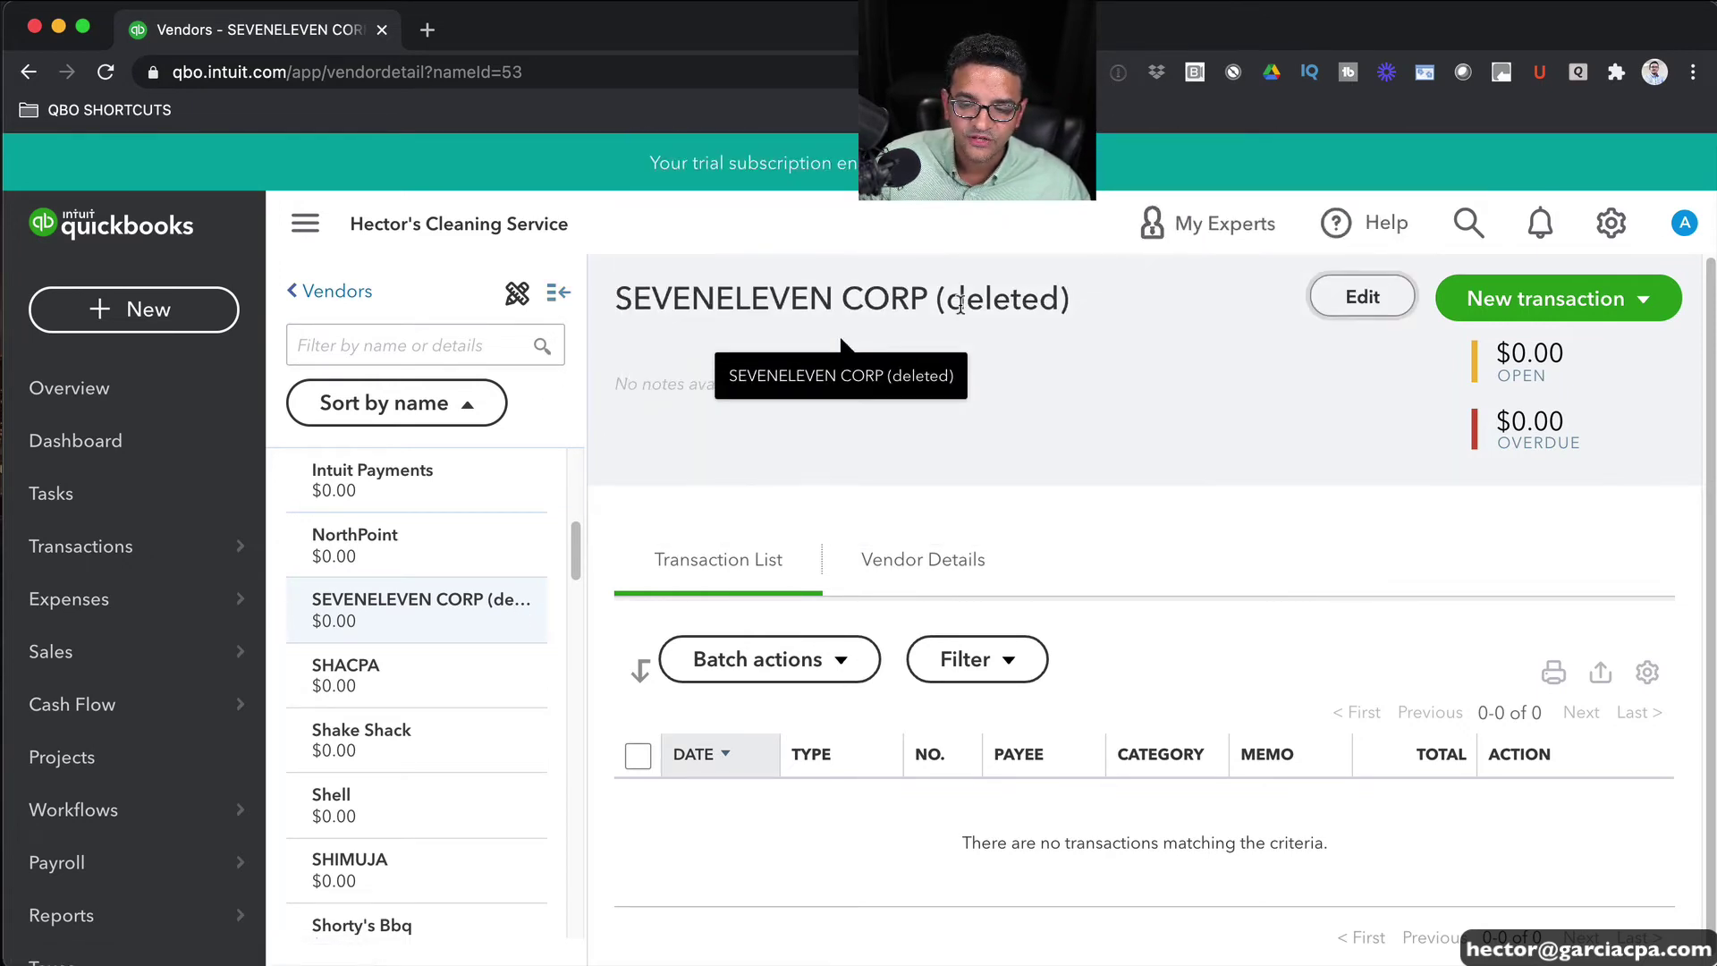
Step: Check 7-11 (deleted), then review 7-eleven's 18 merged transactions totalling $506.13
scroll(471, 562, up, 5)
click(412, 483)
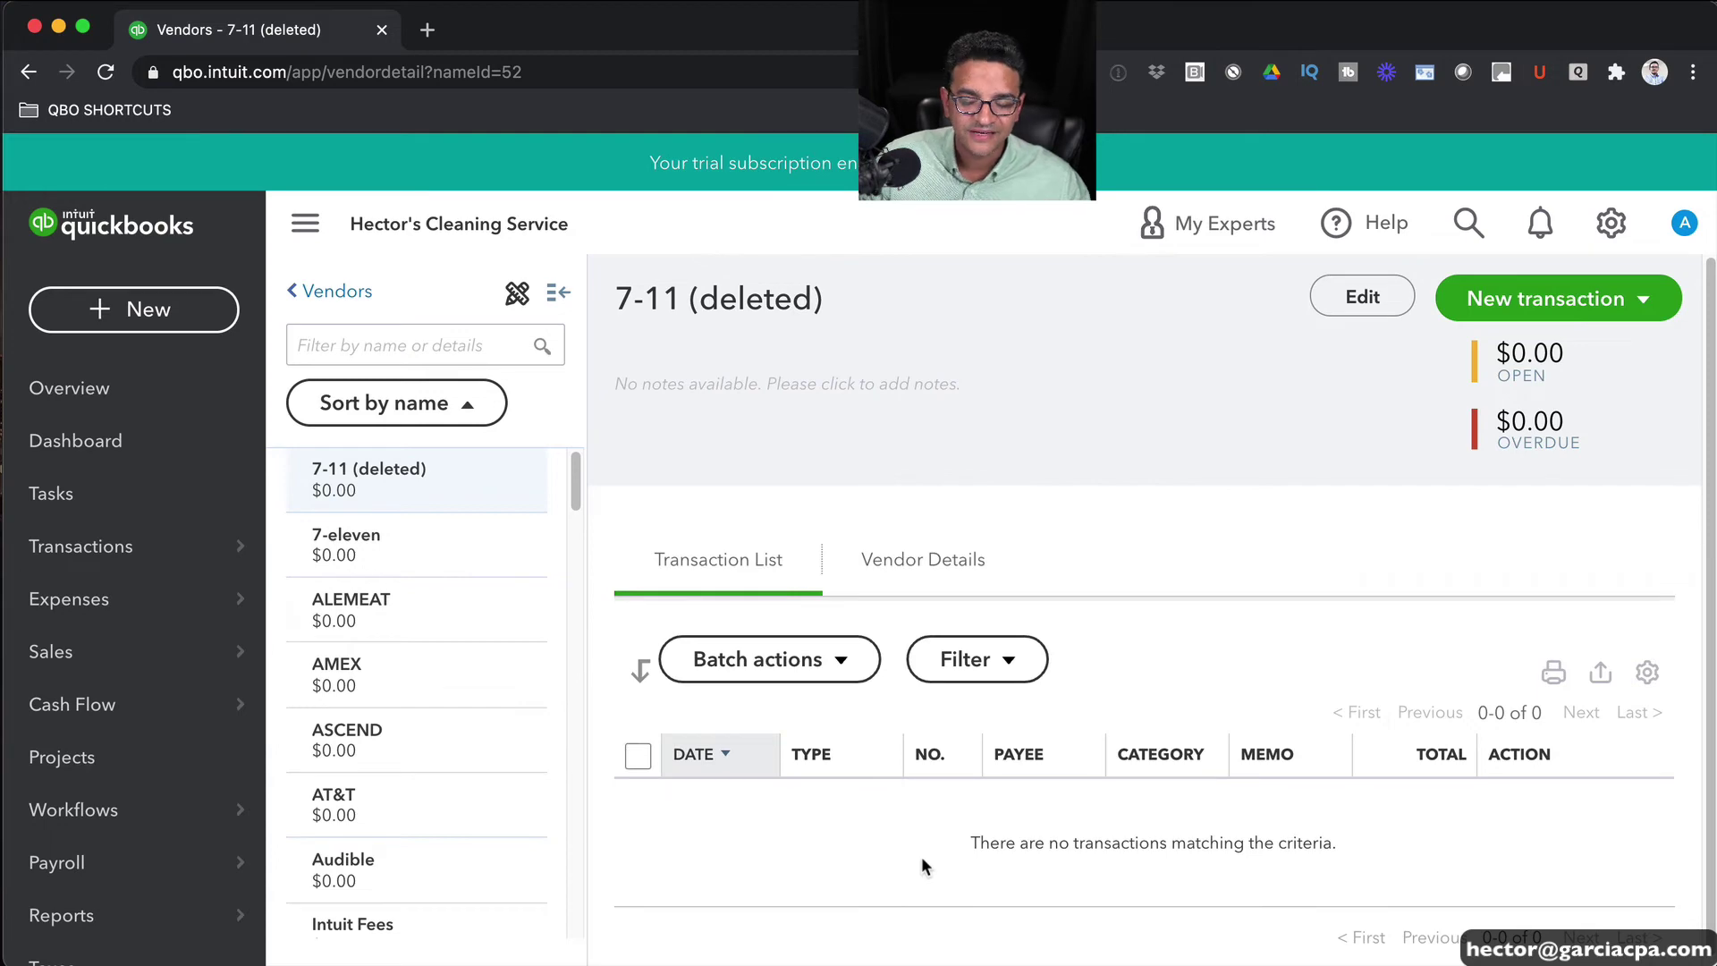
click(351, 541)
scroll(1180, 562, down, 12)
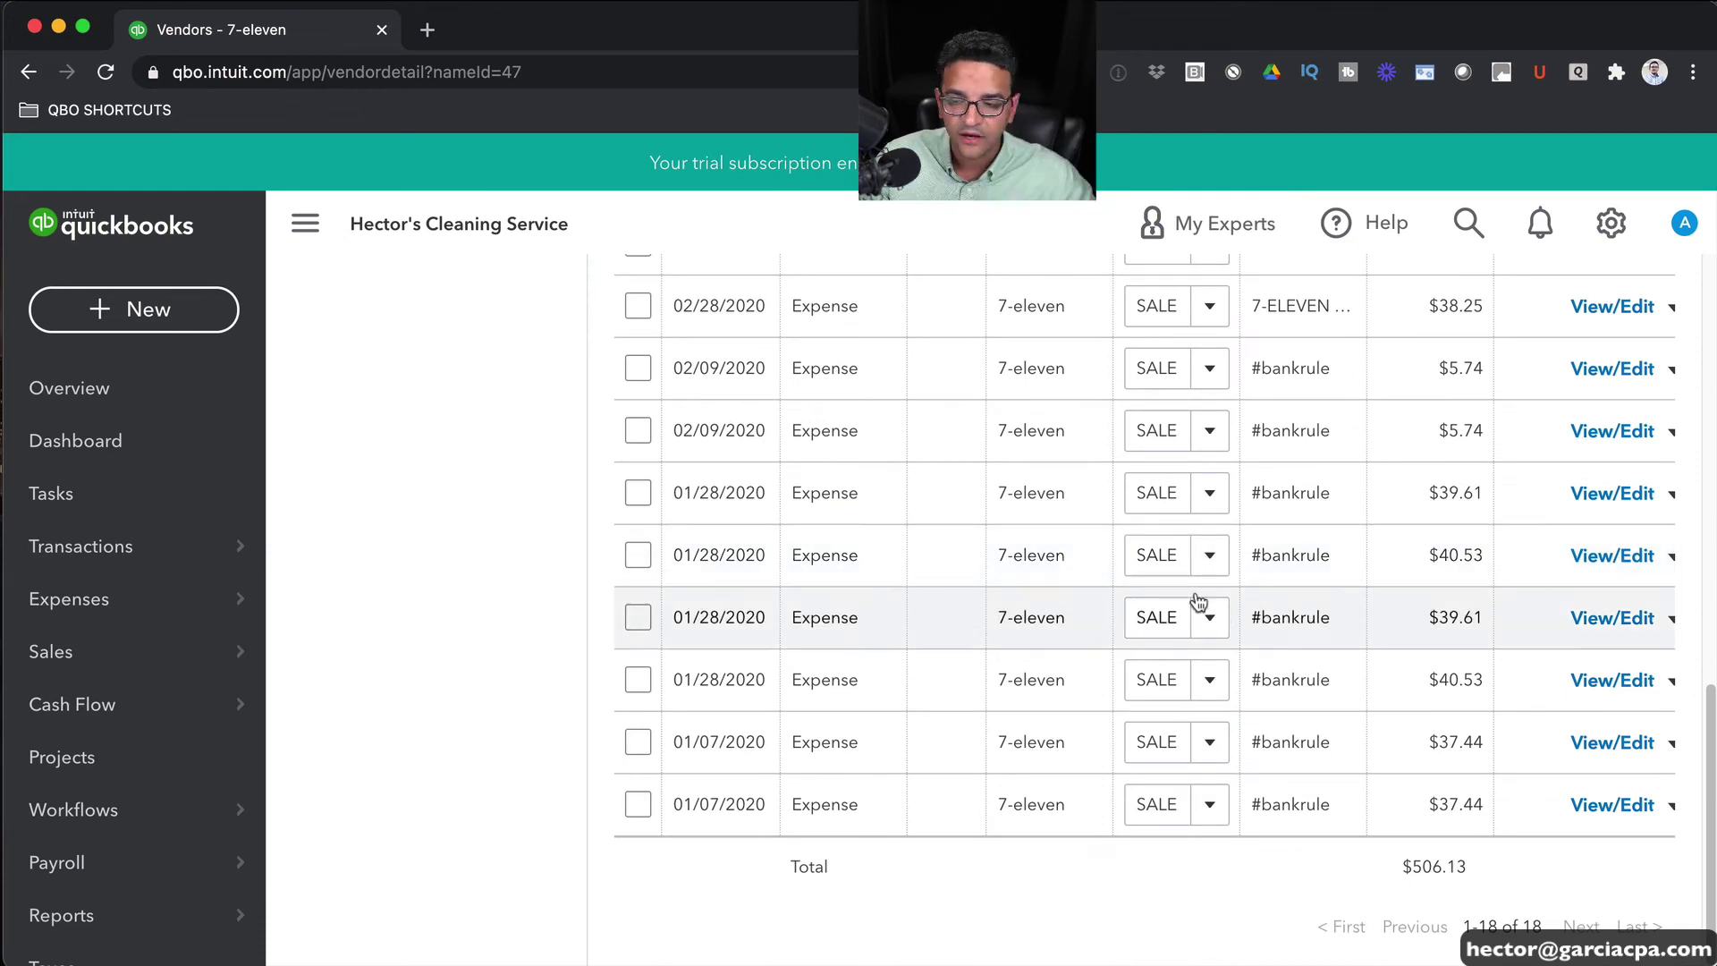
scroll(1198, 602, up, 10)
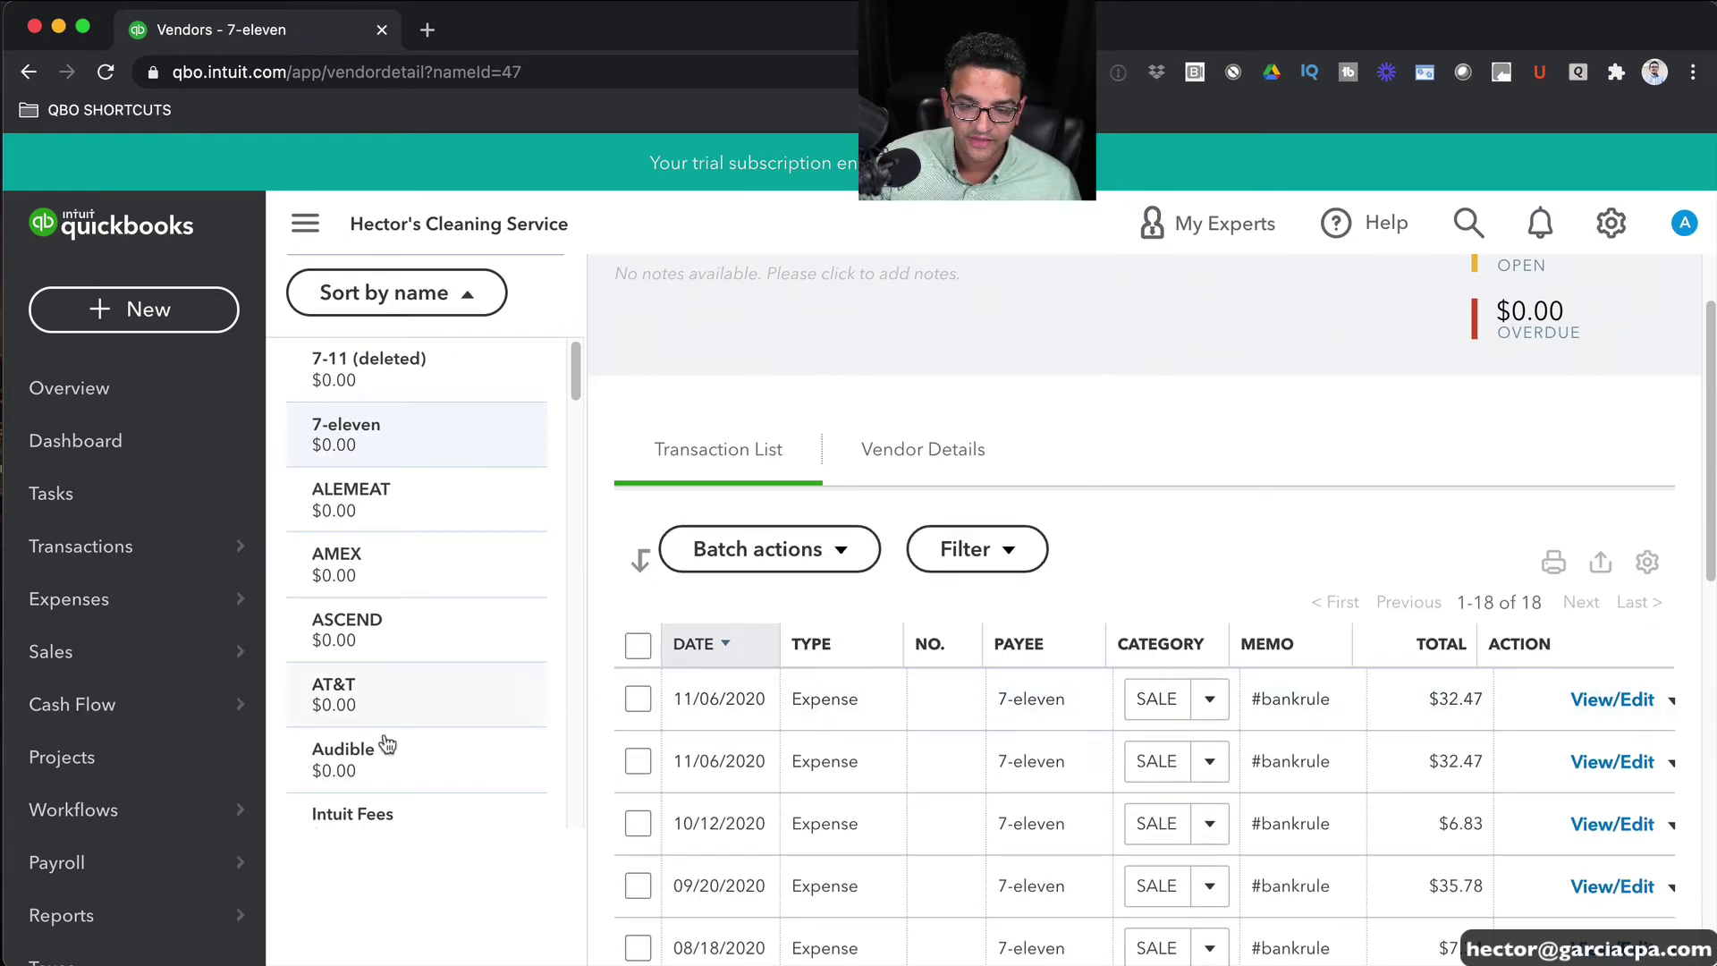
mouse_move(82, 913)
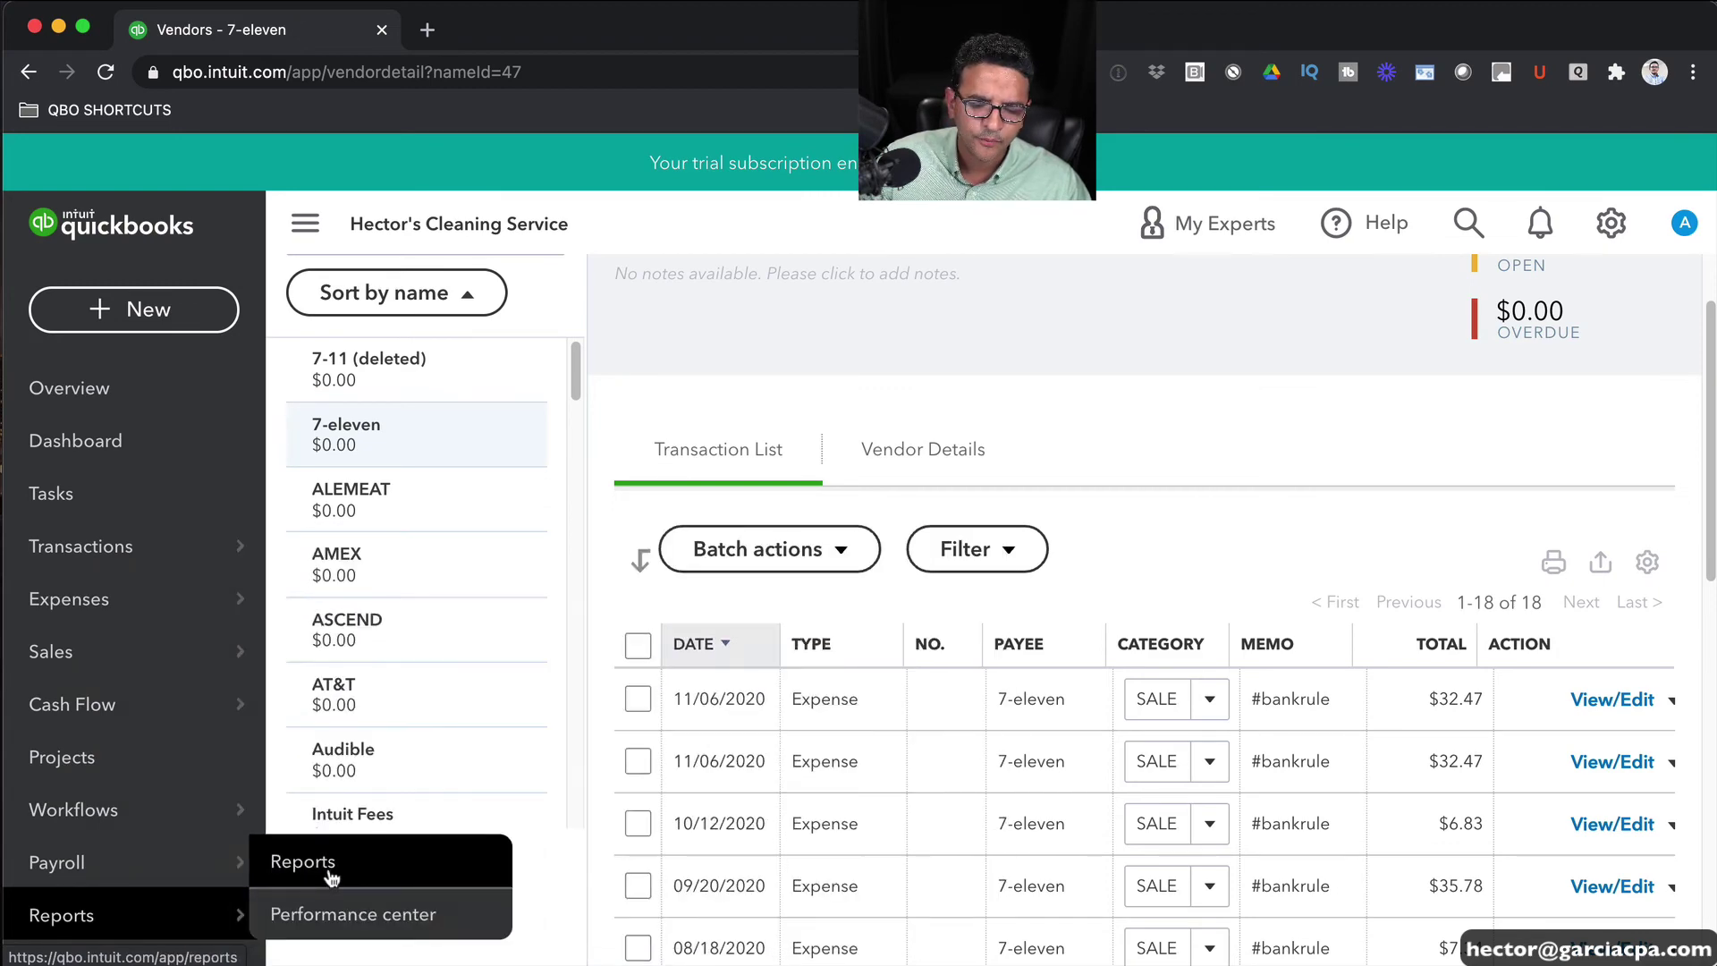
Step: Find 'expe' in Reports and run Expenses by Vendor Summary to confirm 7-eleven totals 506.13
click(329, 874)
click(1048, 678)
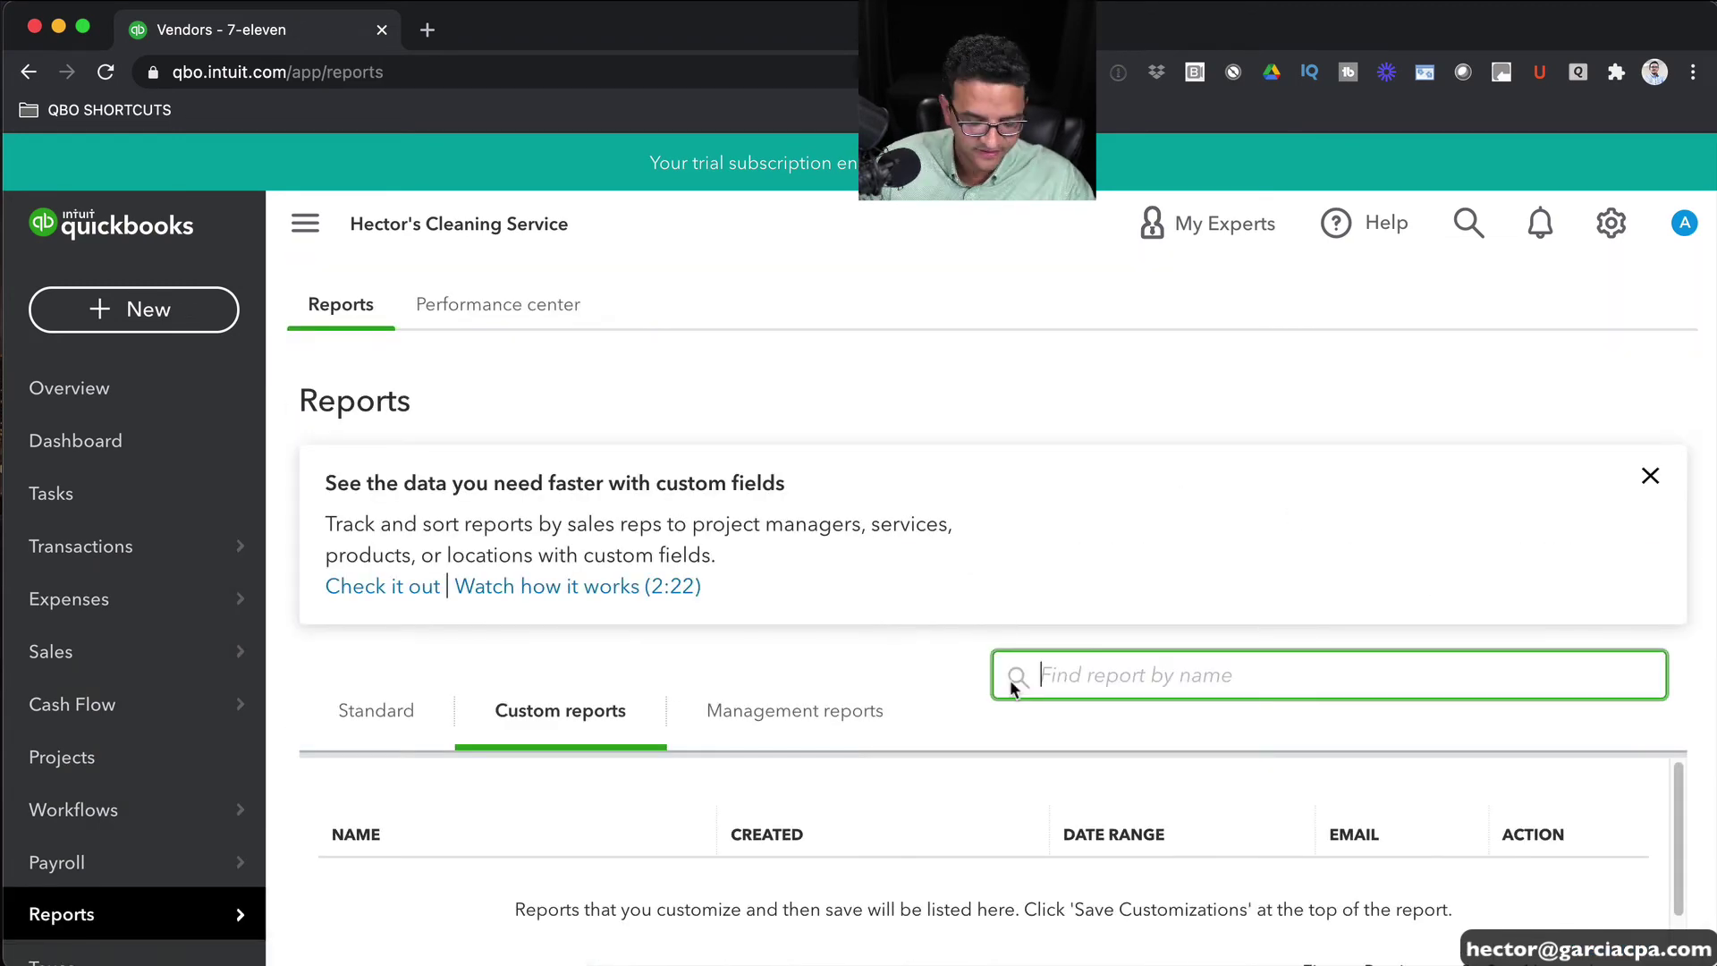
text(expe)
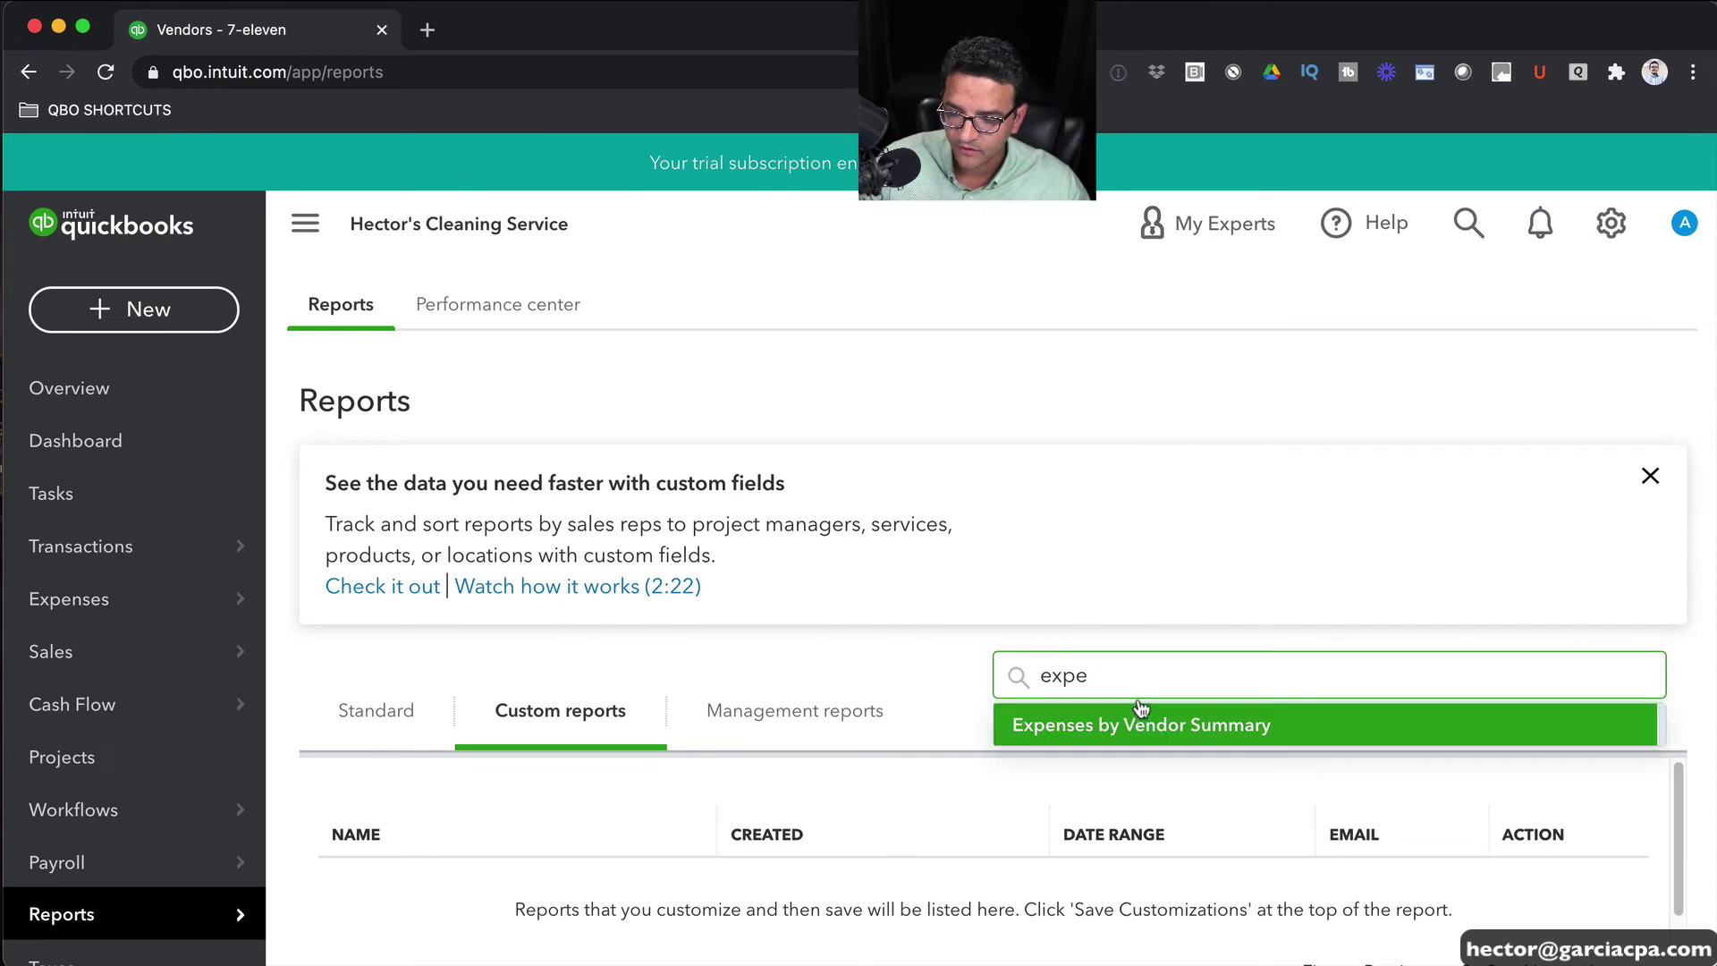
click(1083, 728)
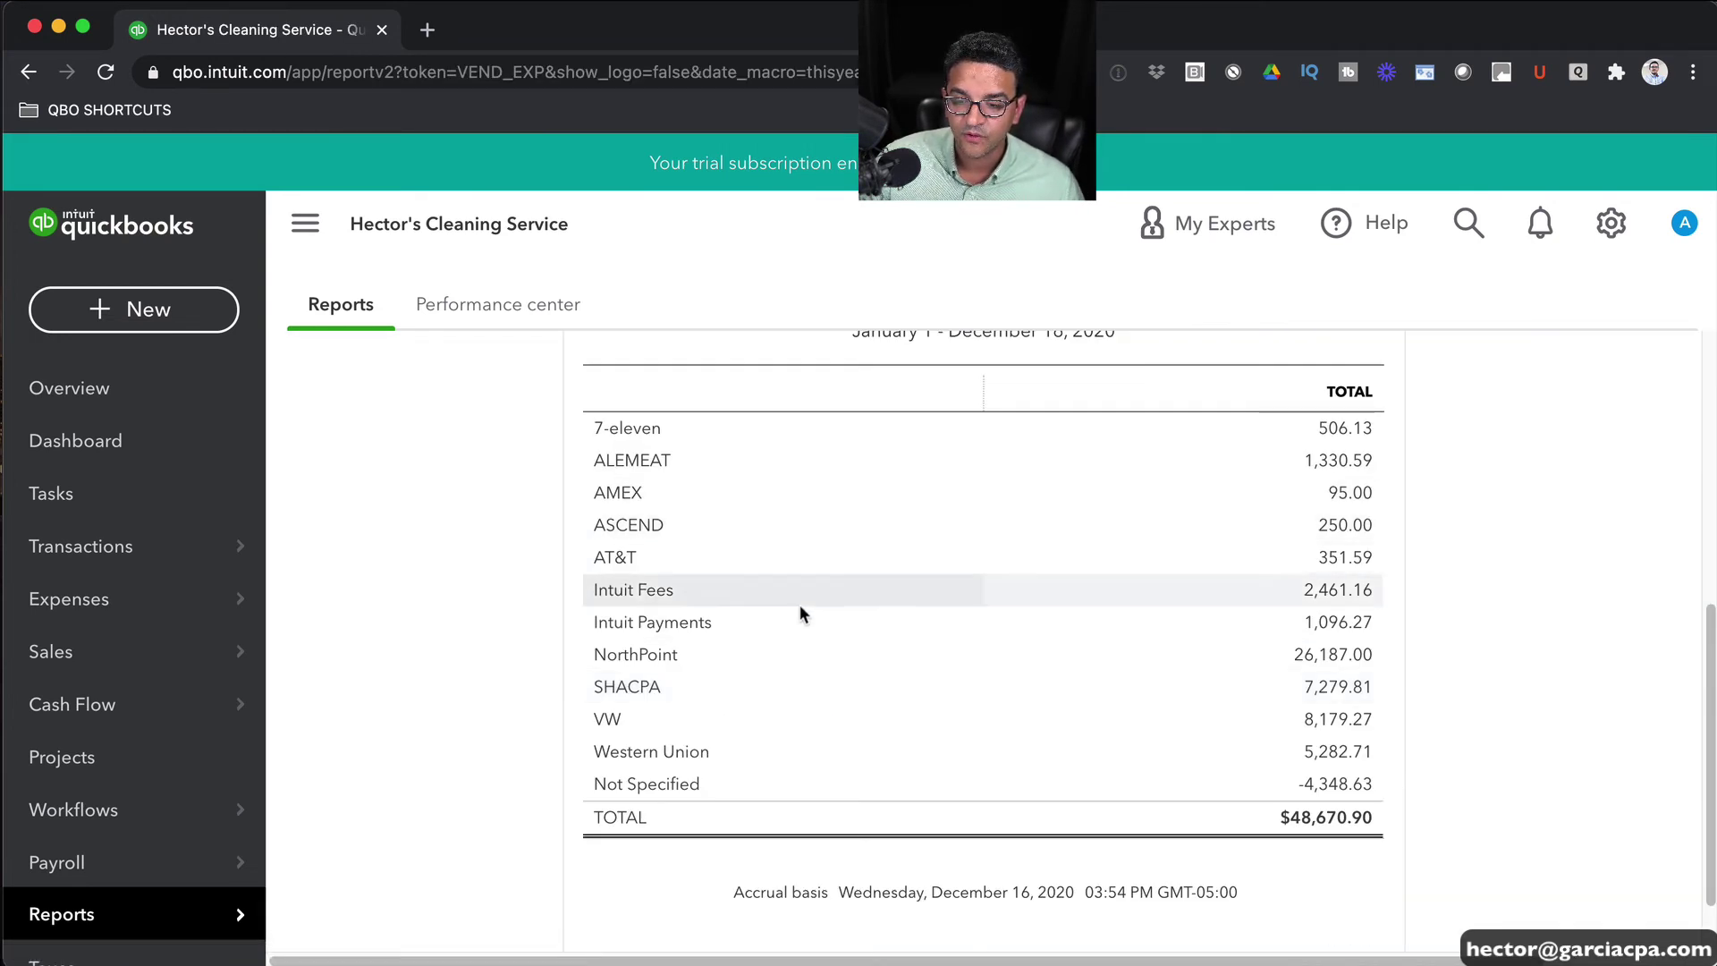
scroll(799, 604, up, 1)
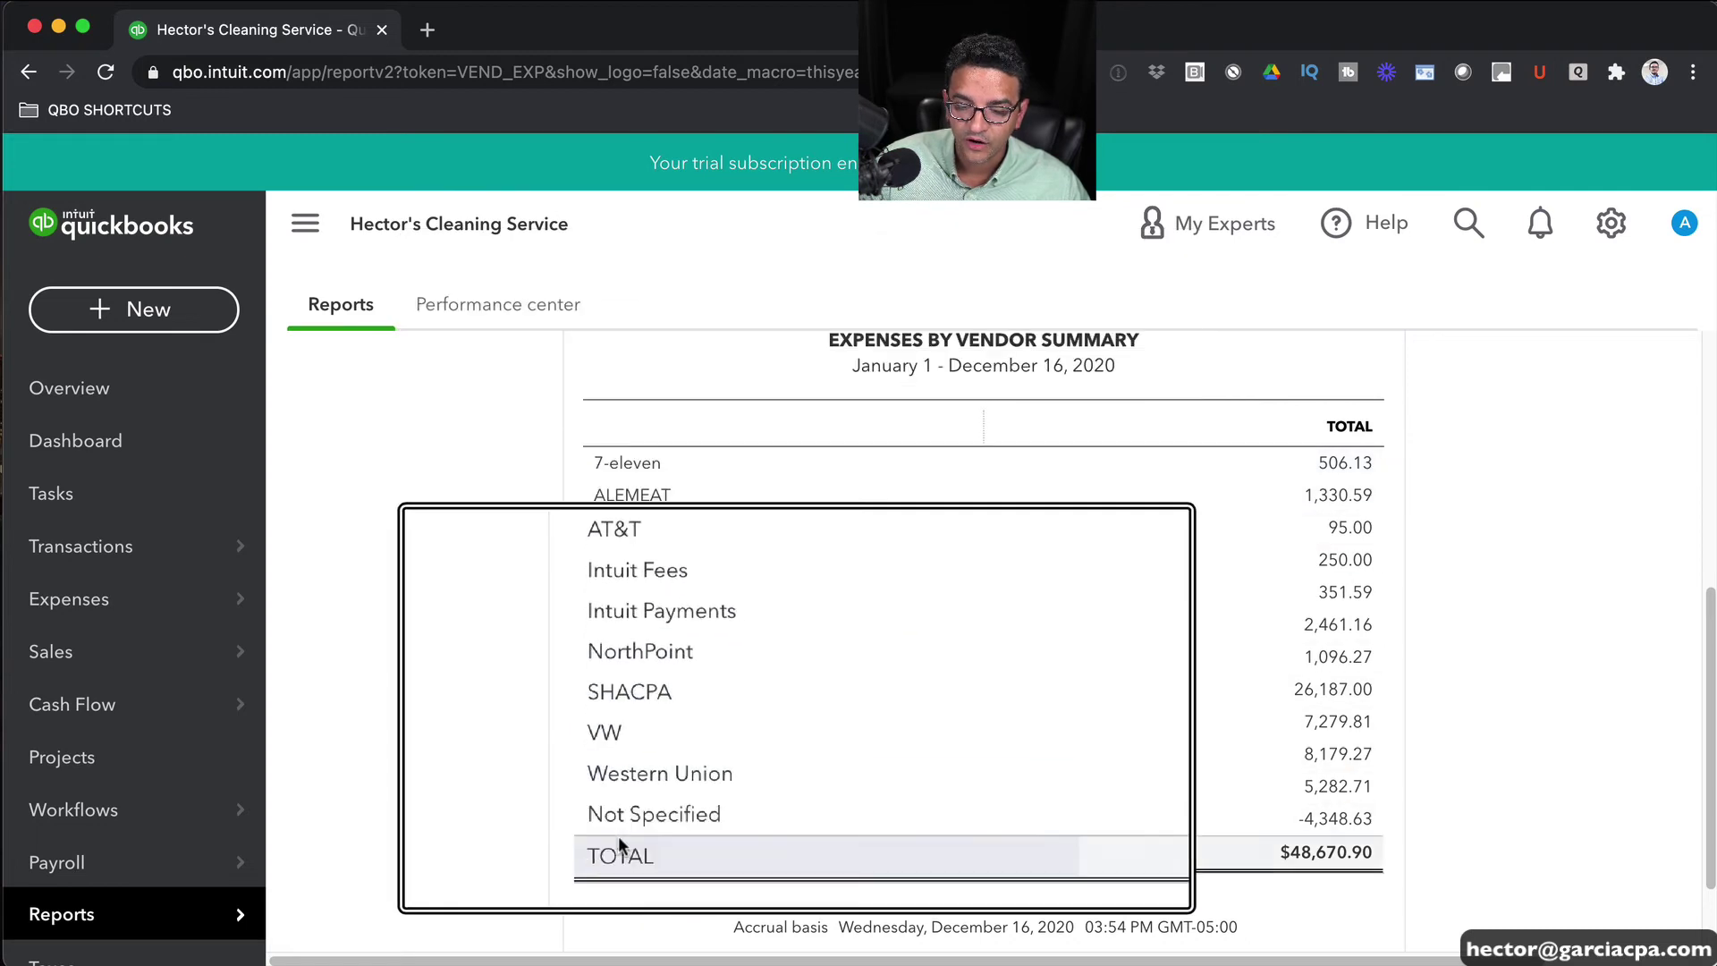
click(1341, 465)
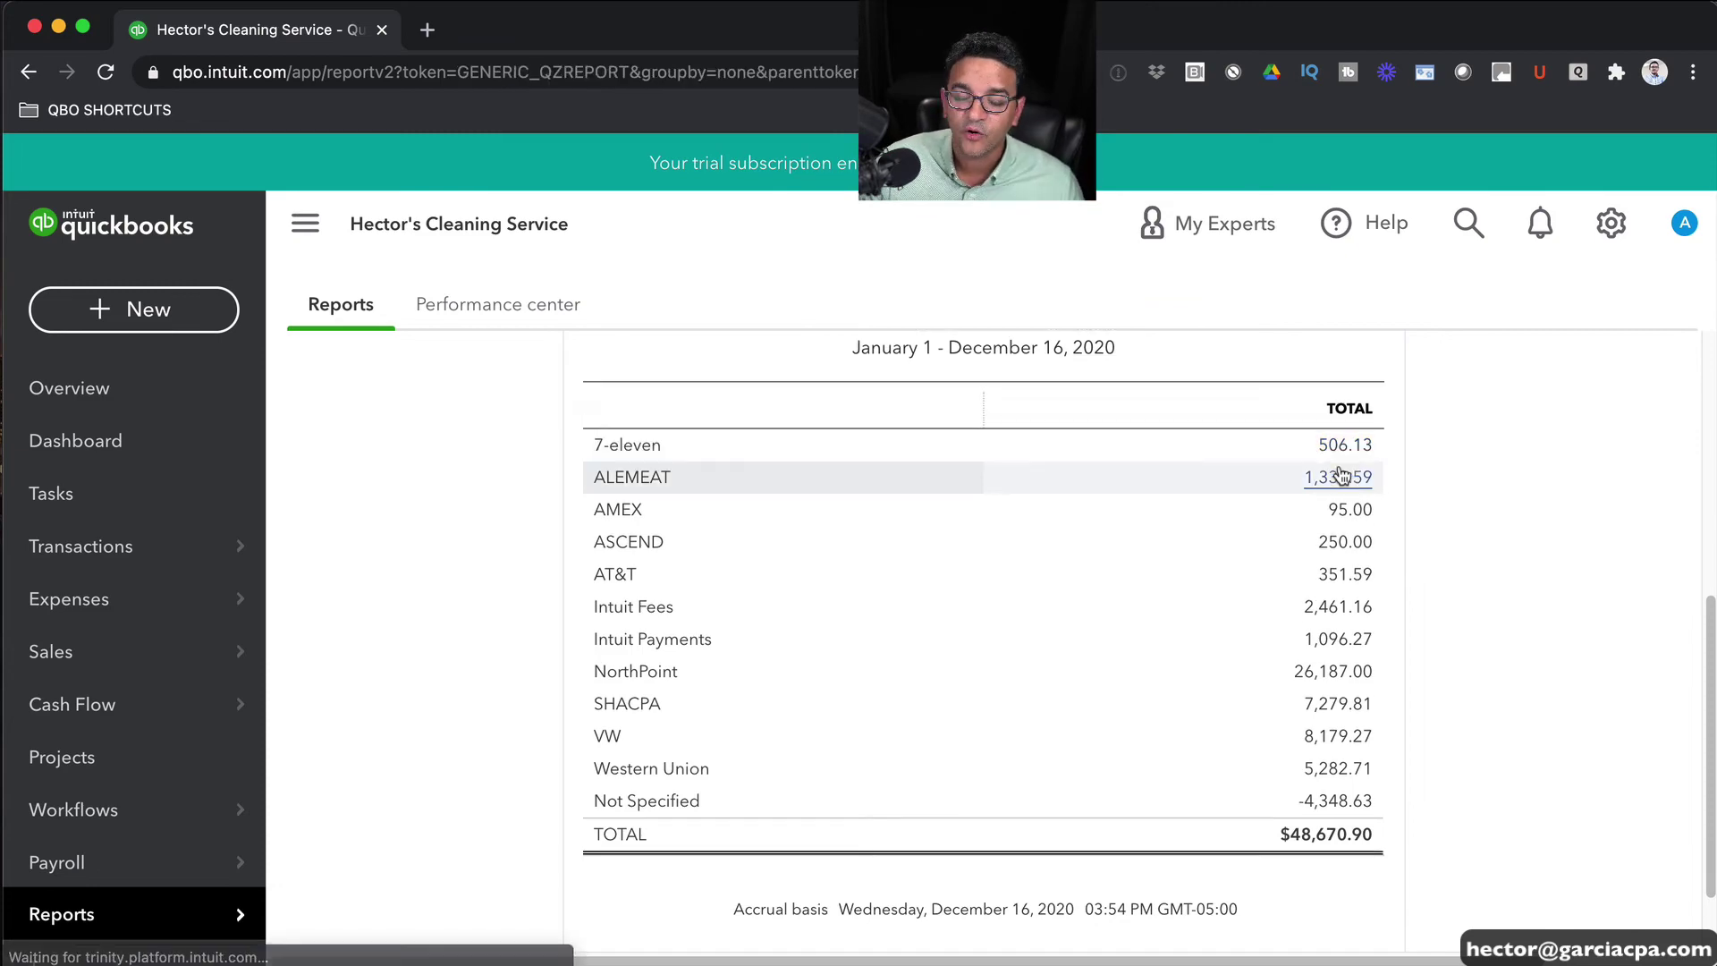
scroll(1008, 504, down, 4)
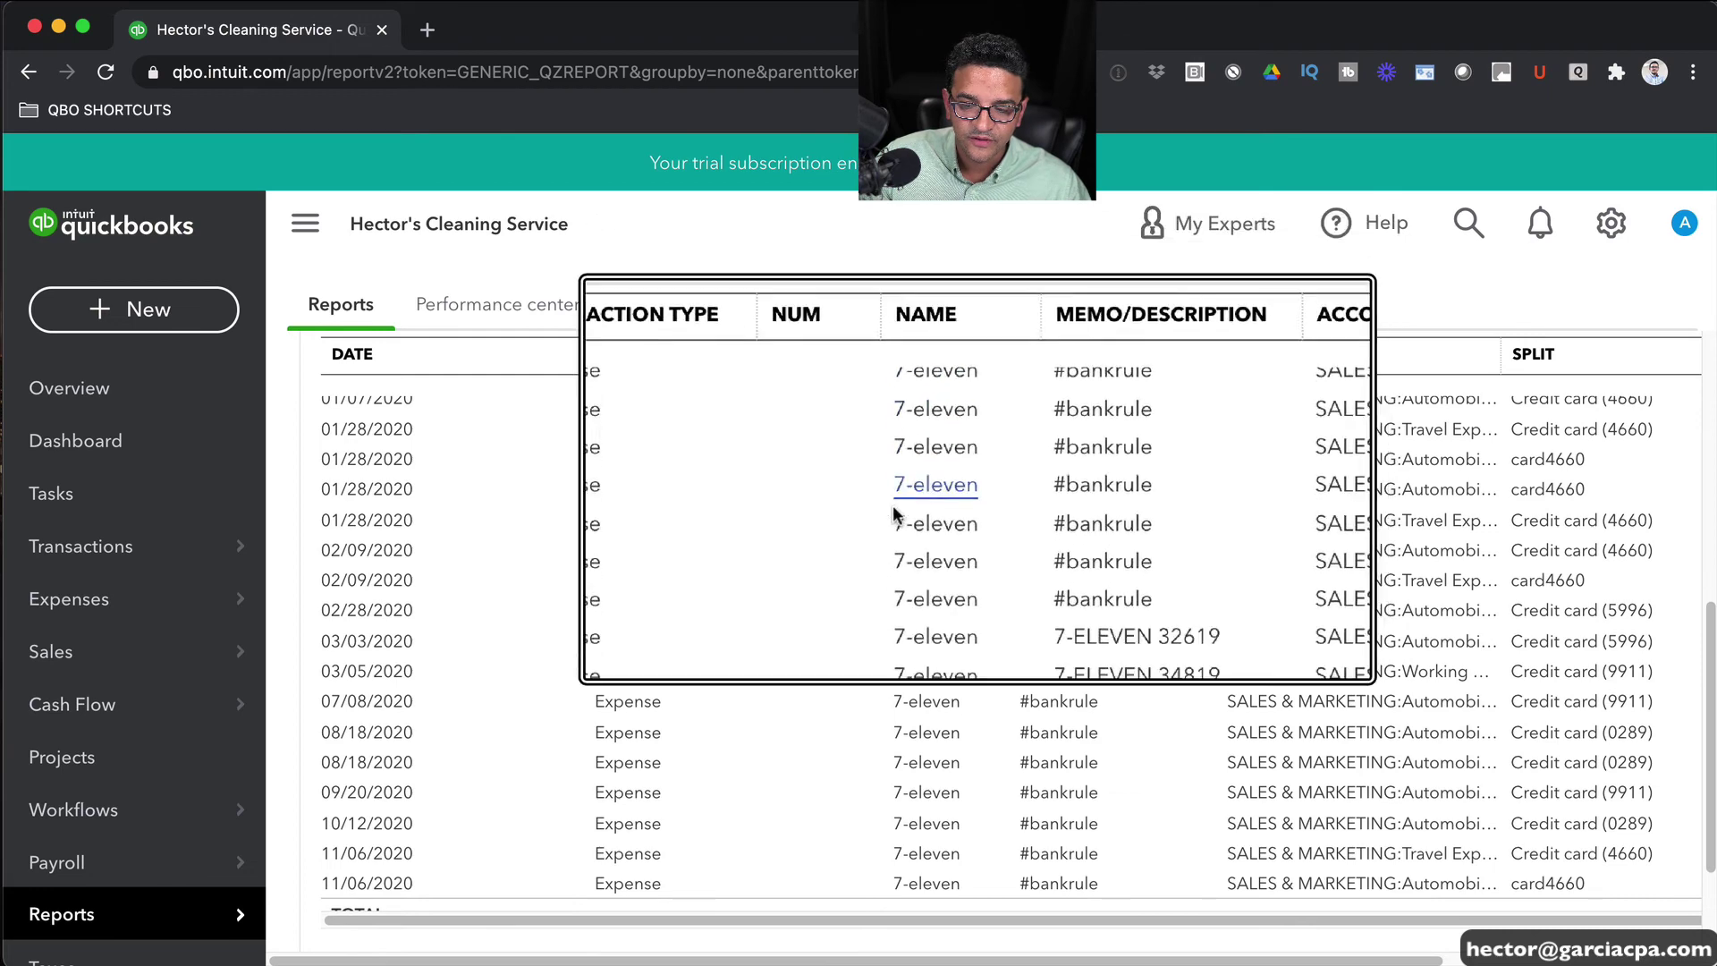
scroll(925, 760, up, 10)
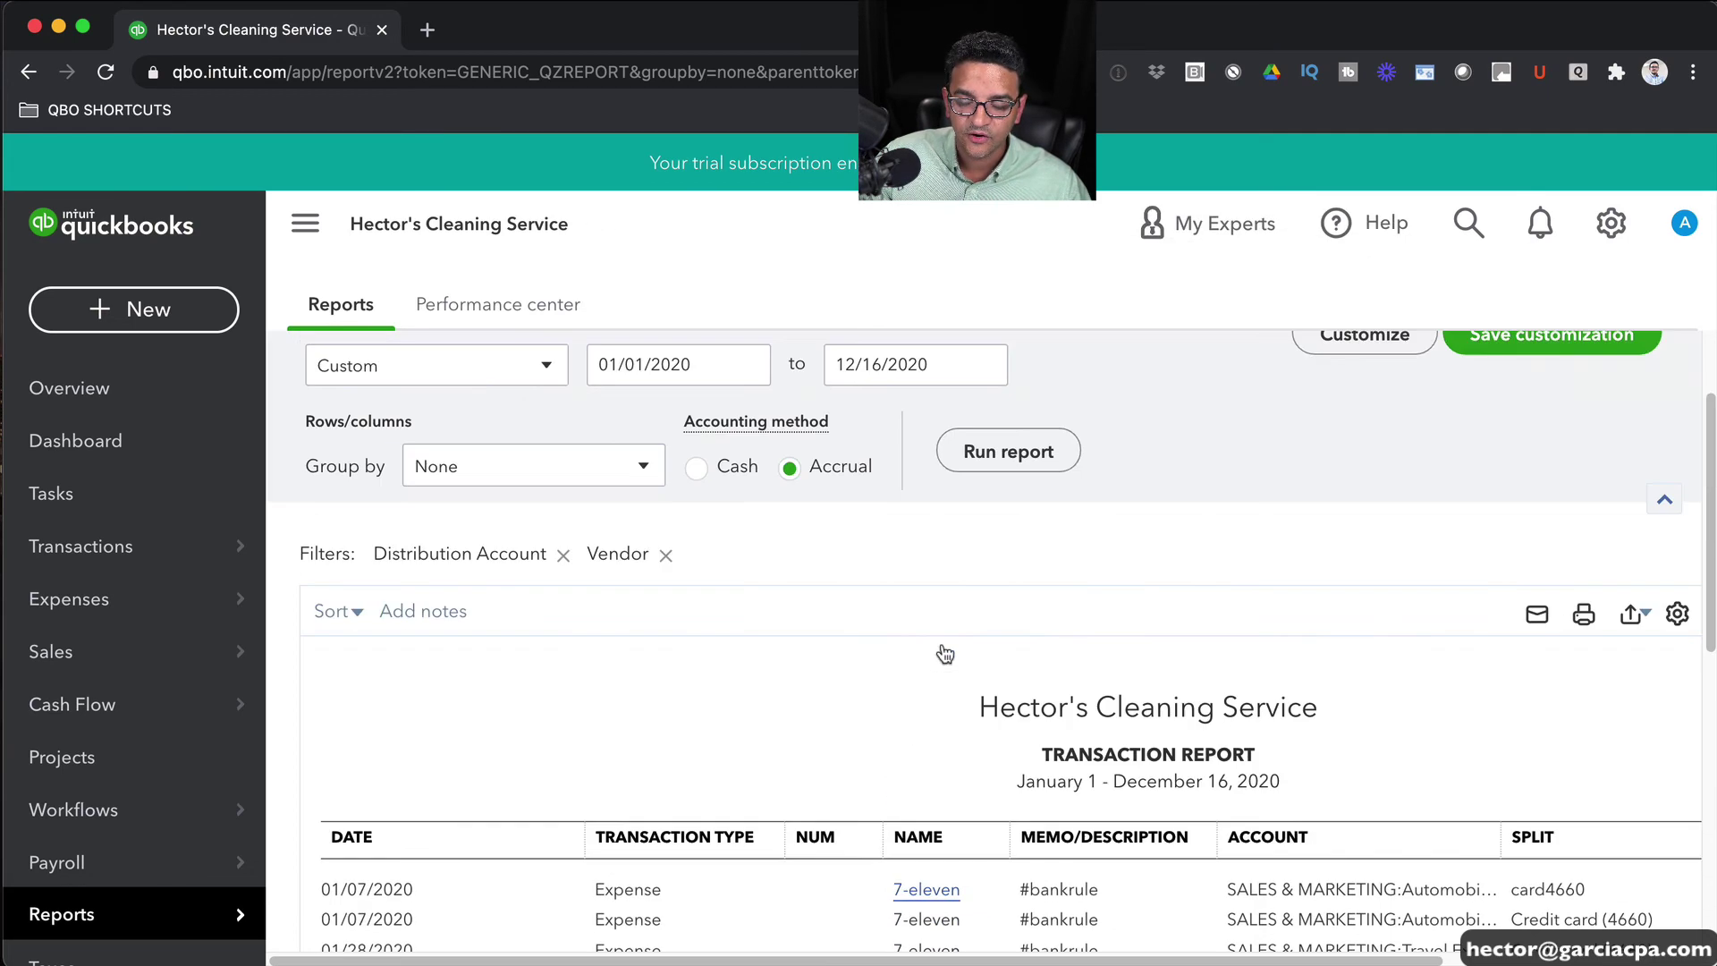
scroll(942, 642, down, 2)
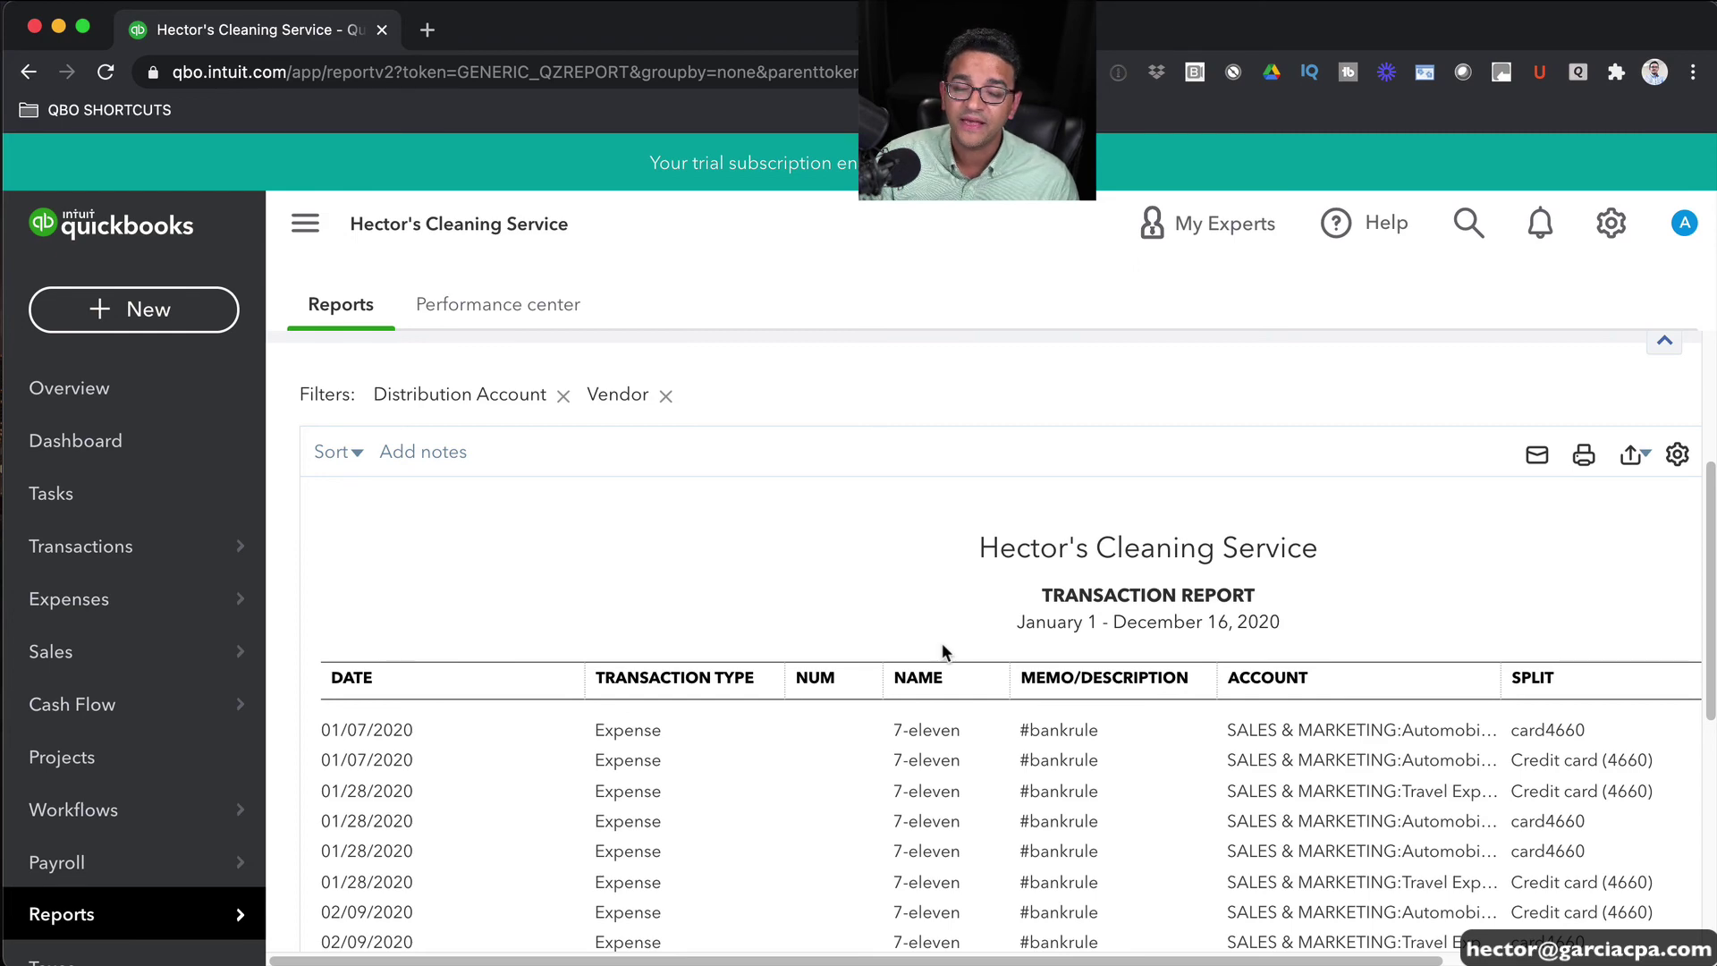
scroll(768, 496, up, 3)
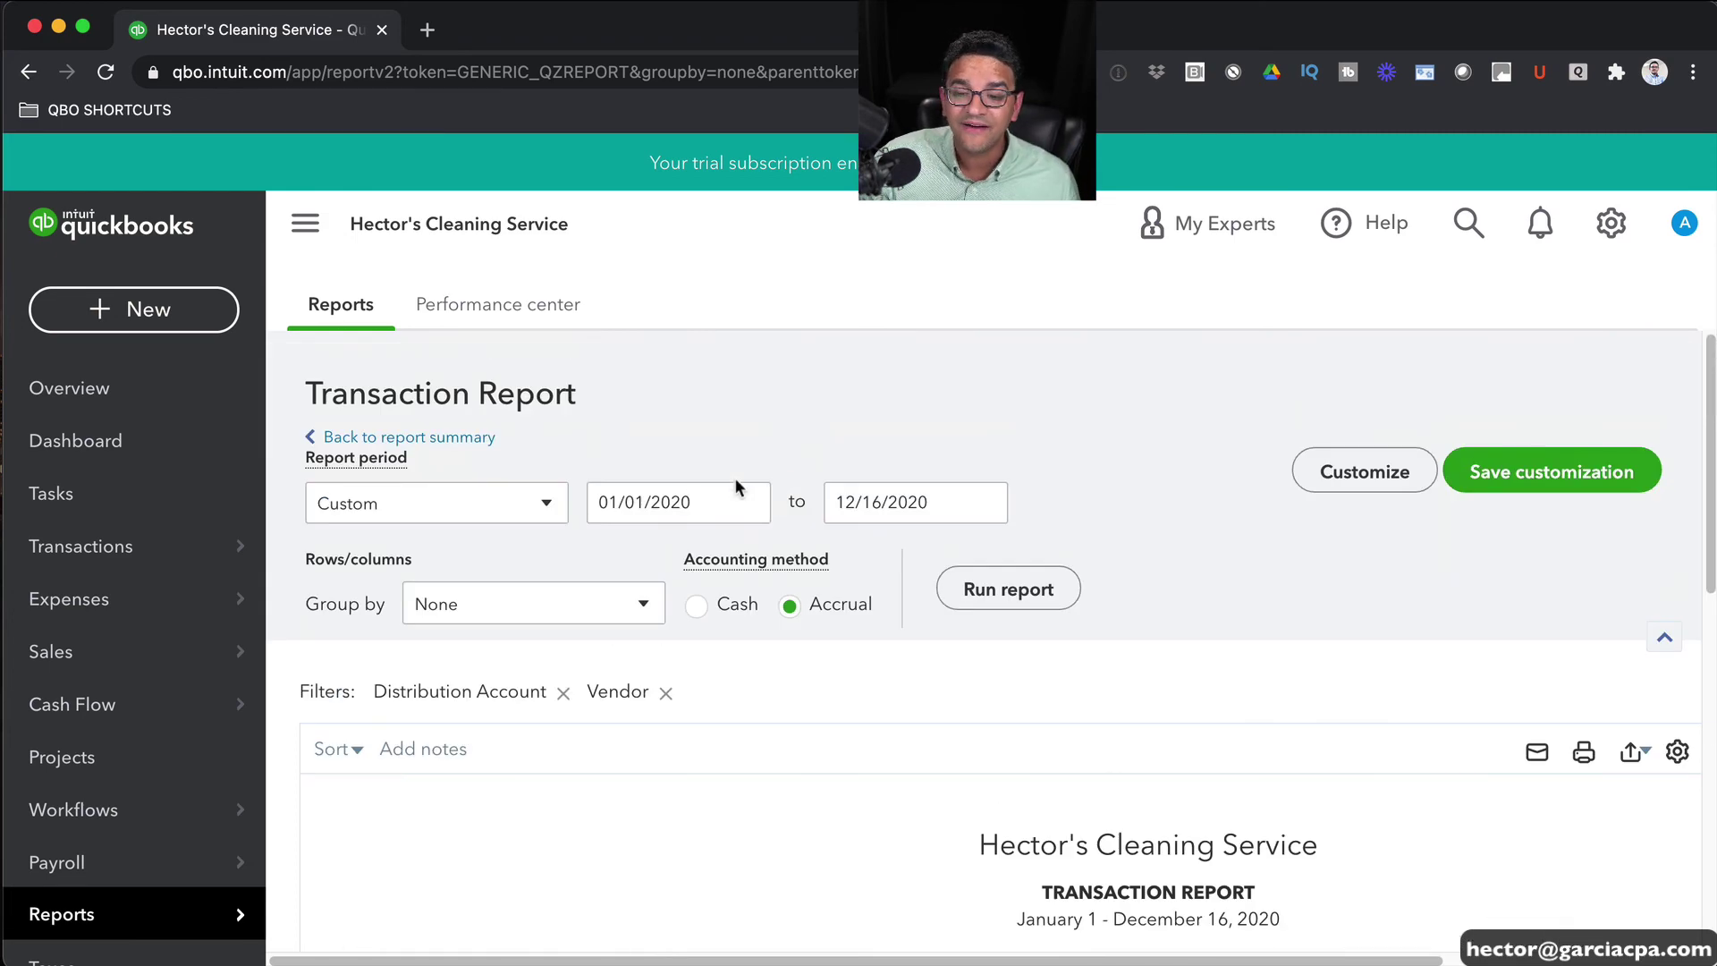
click(413, 440)
scroll(942, 509, down, 3)
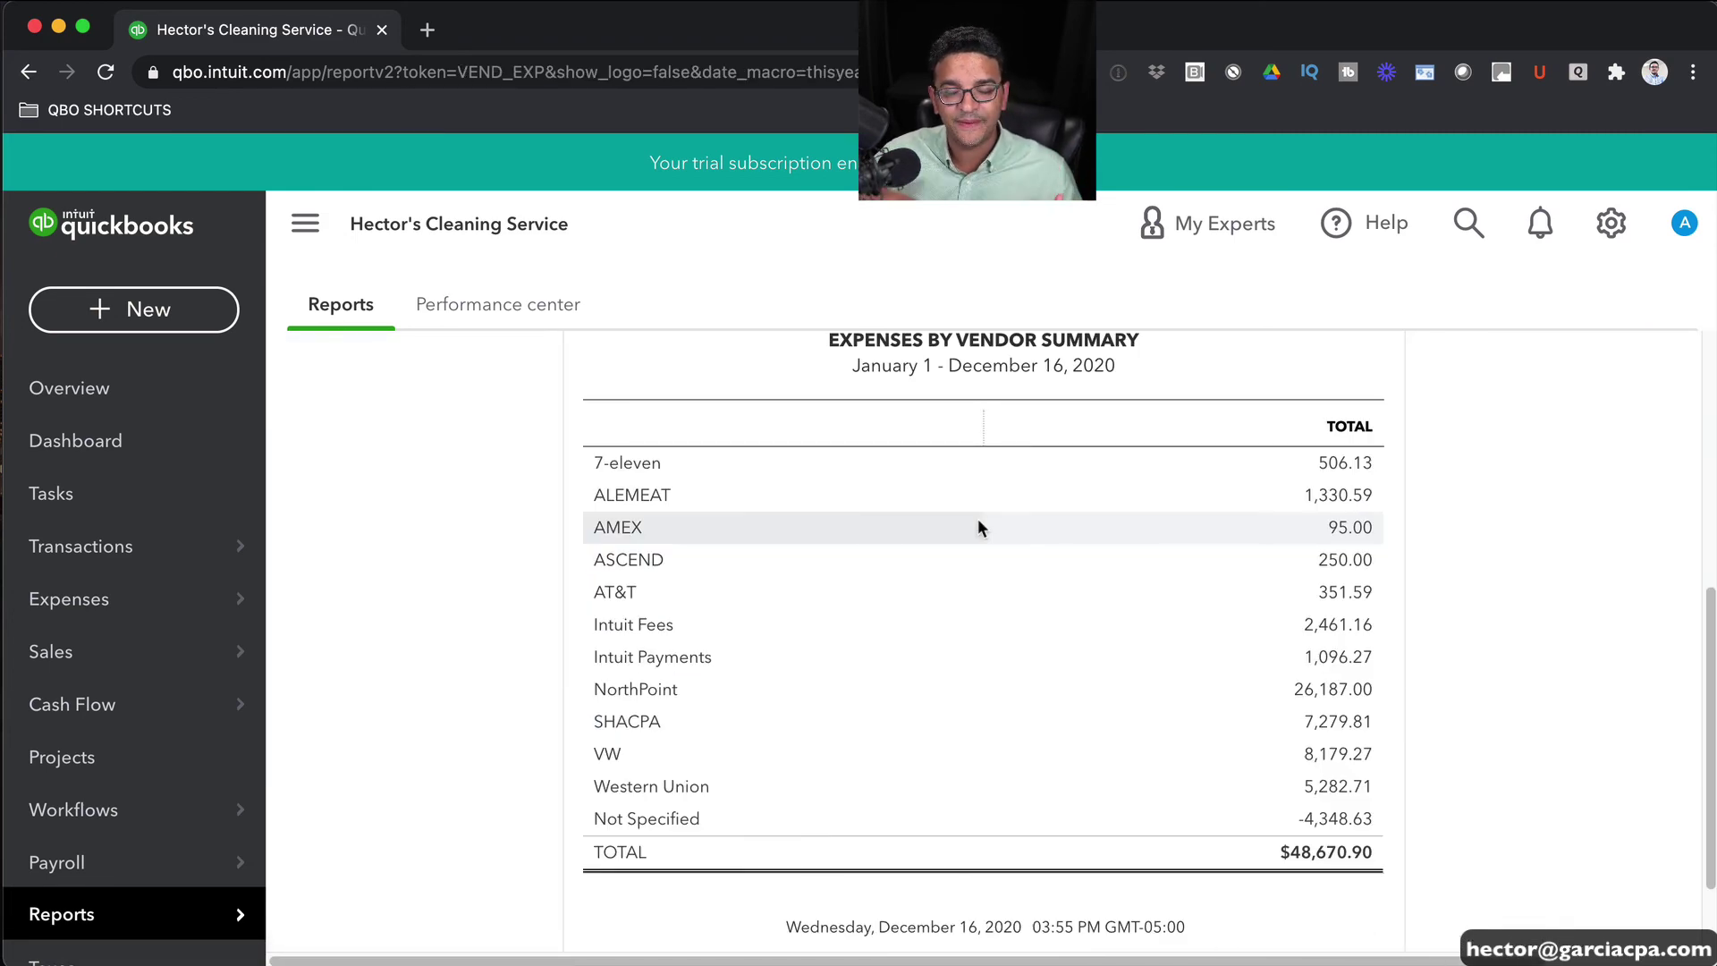